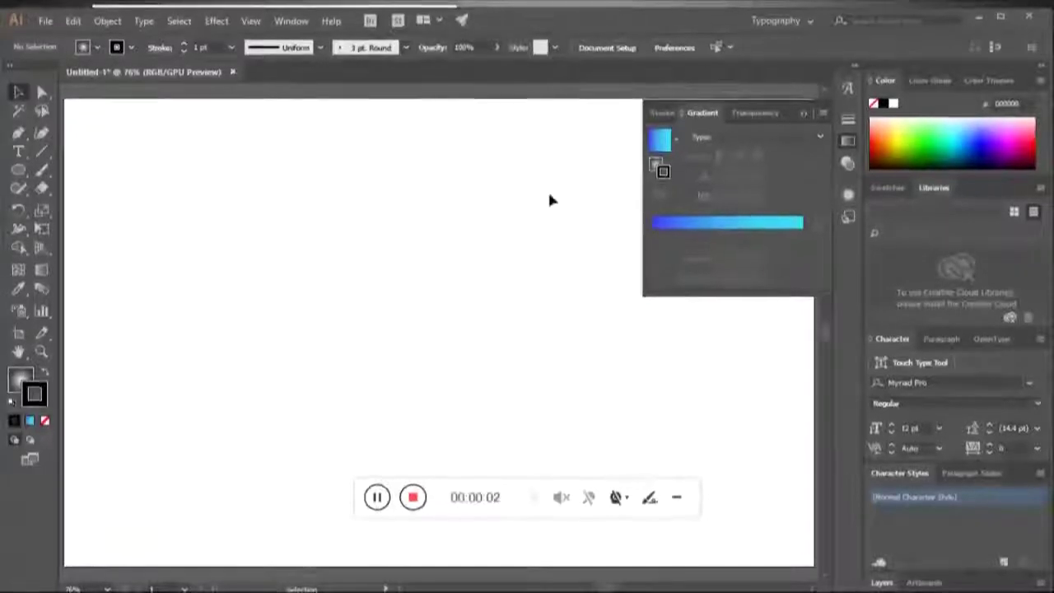
Draw a 400 × 400 px circle with the Ellipse tool, then zoom out to see the artboard
left_click(19, 169)
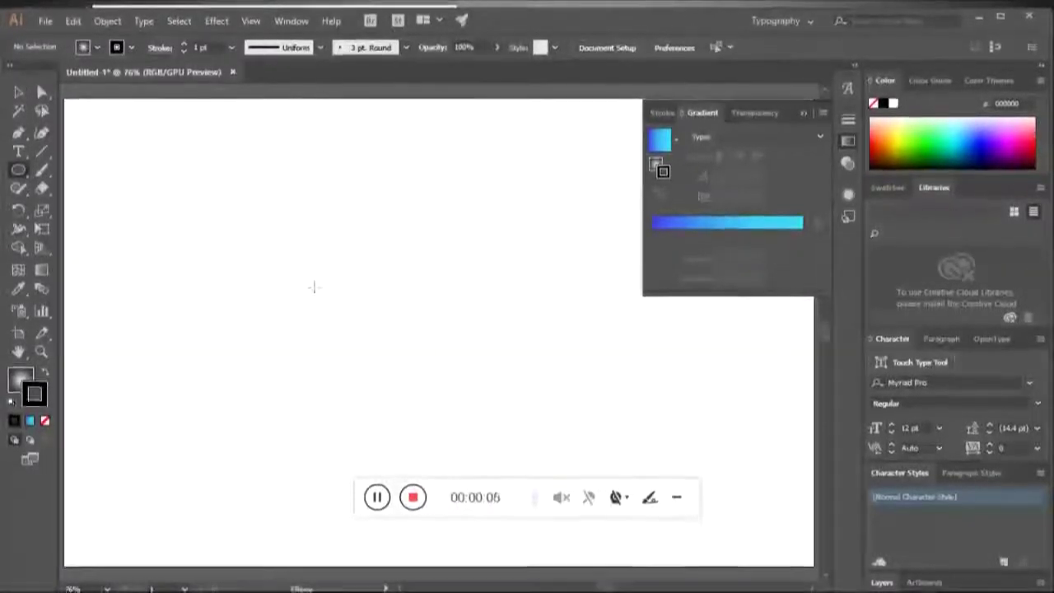
left_click(312, 287)
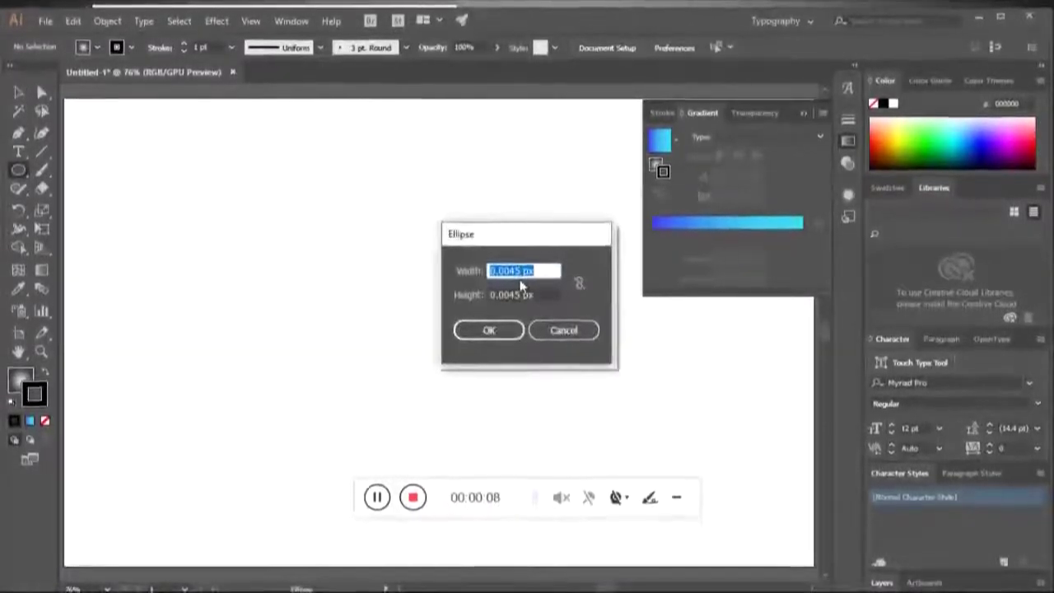
type("5")
key("BackSpace")
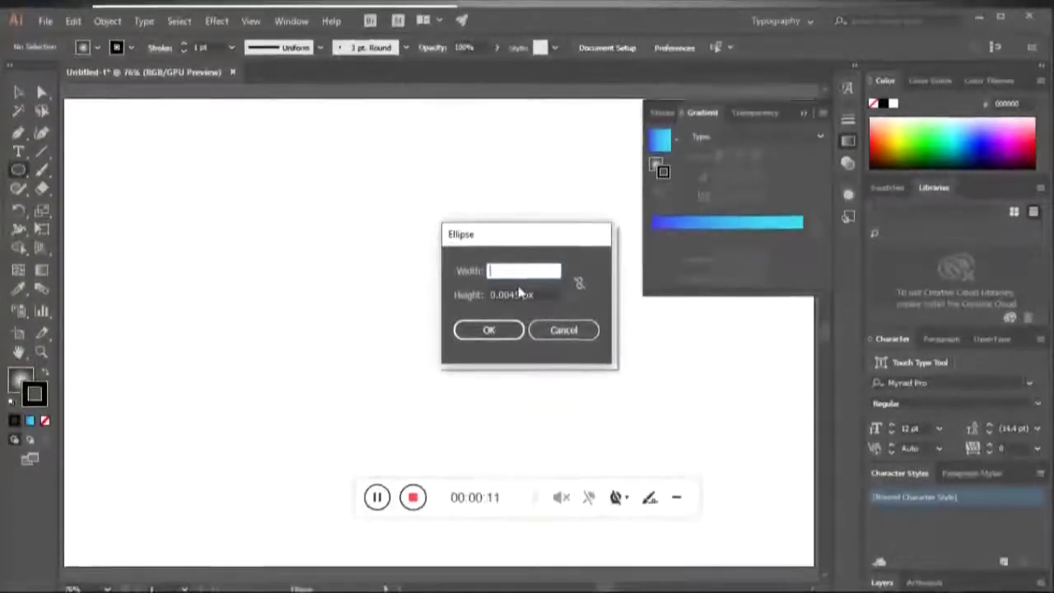
type("400")
key("Tab")
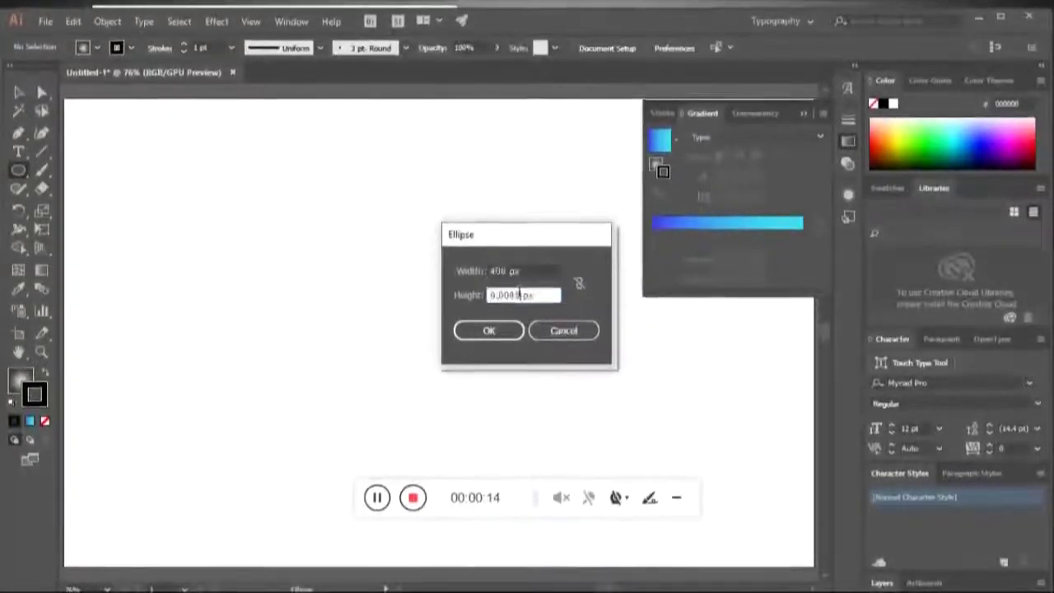
left_click_drag(545, 295, 443, 307)
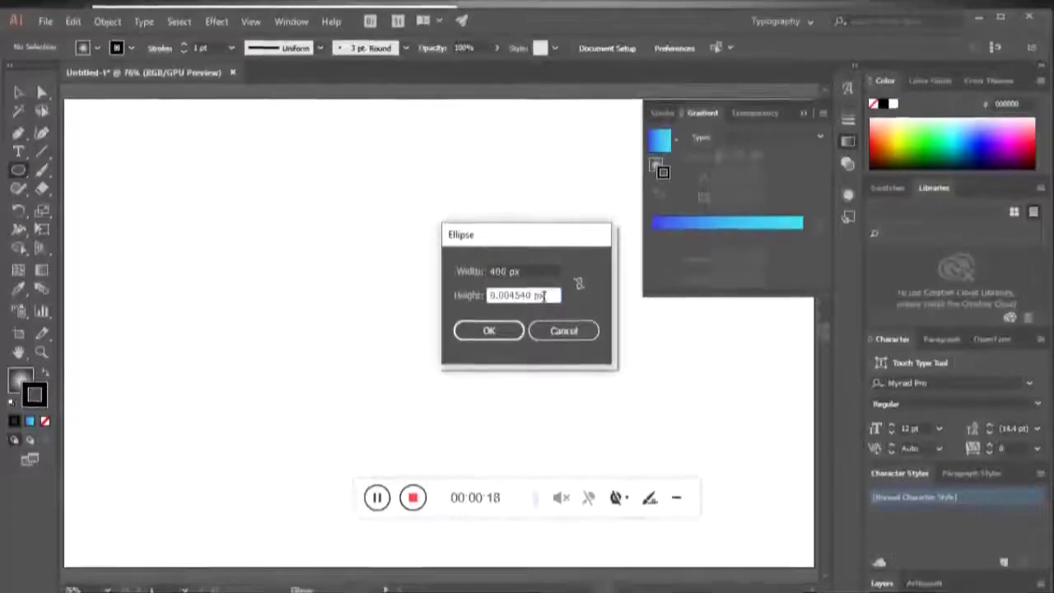
type("400")
left_click(489, 329)
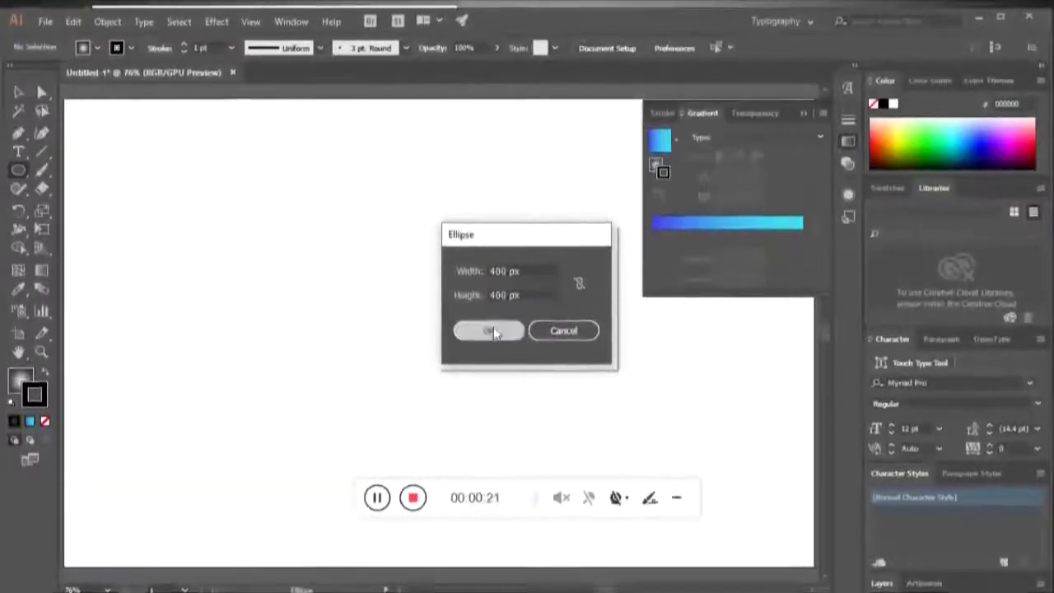
key("ctrl+minus")
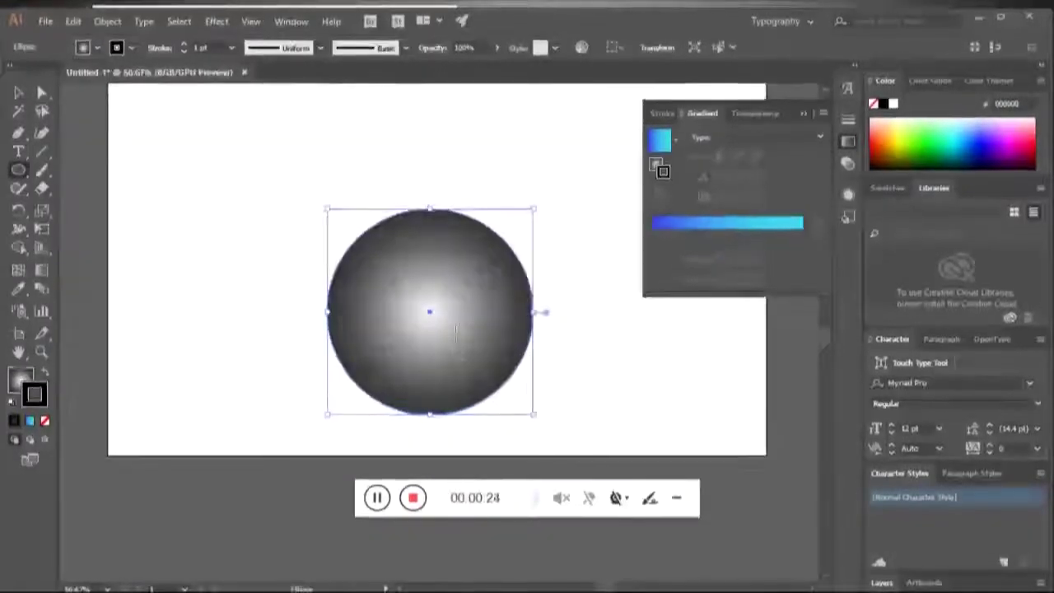
Move the circle up-left and give it no stroke, a black fill and 44% opacity
left_click_drag(460, 331, 447, 285)
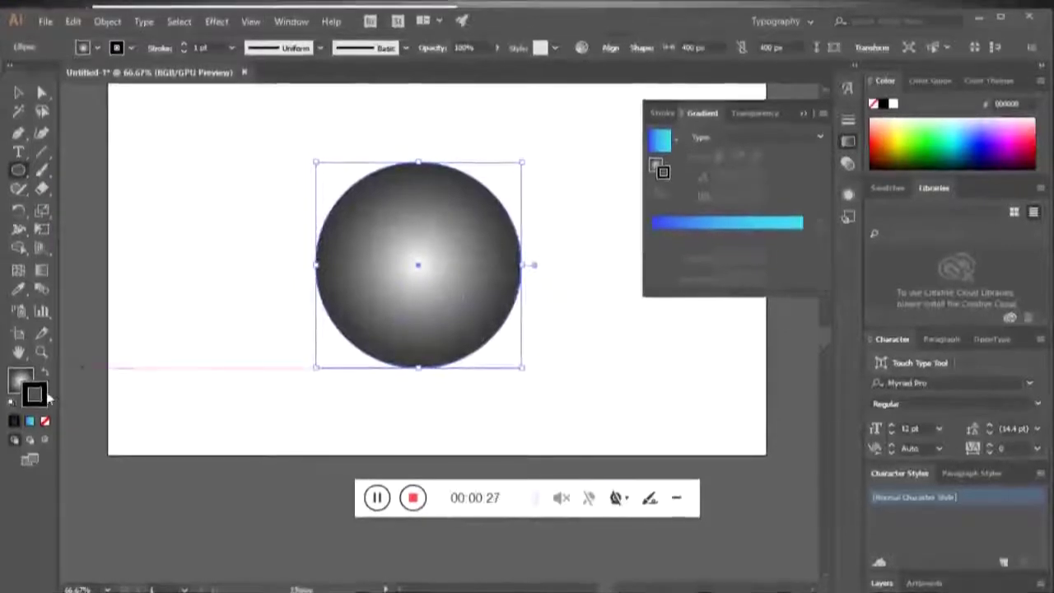
left_click(46, 420)
key("x")
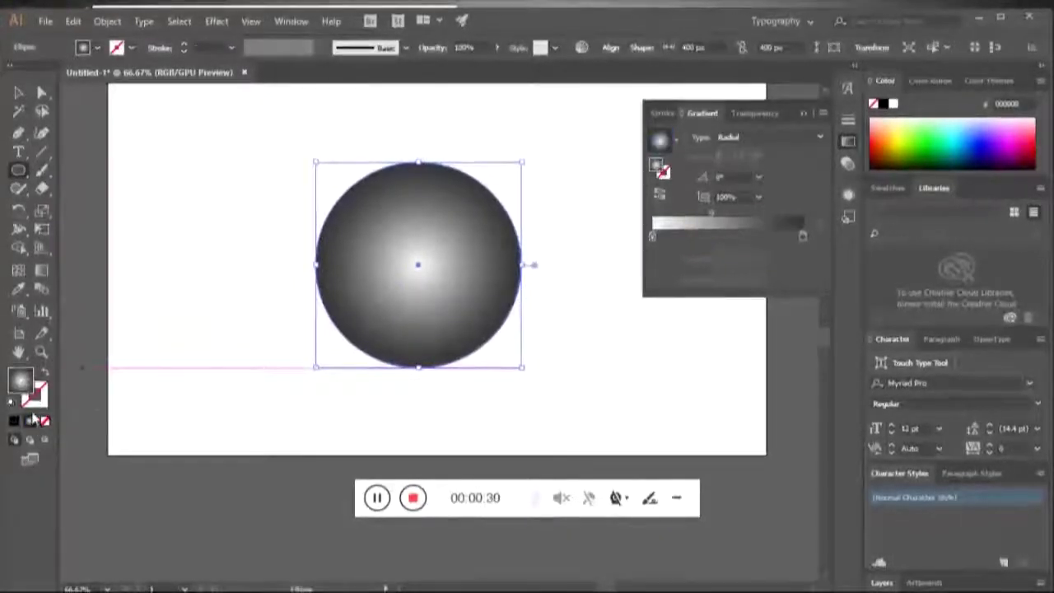
key("ctrl+minus")
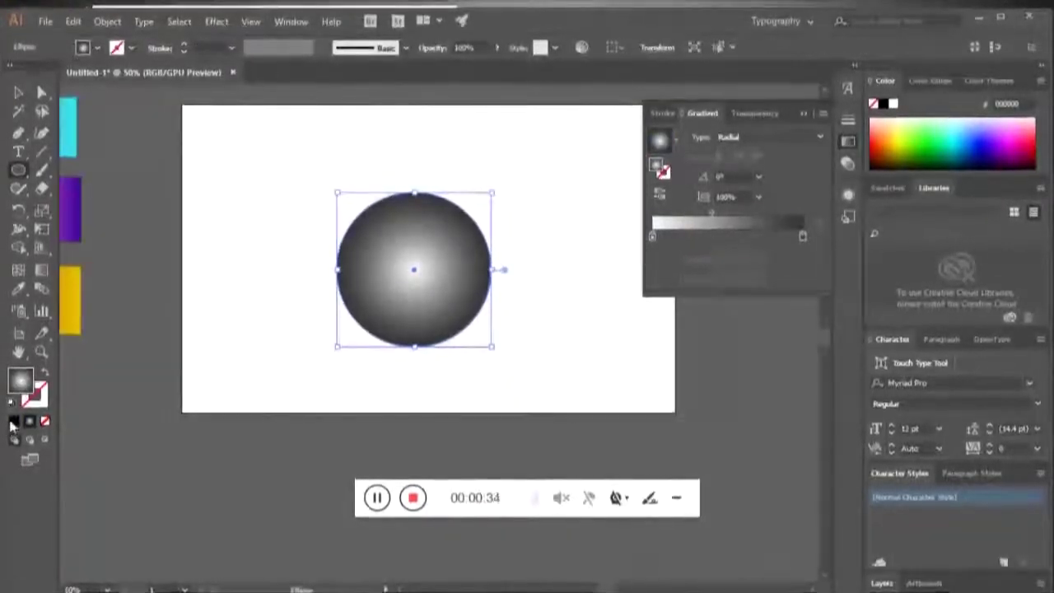
left_click(15, 421)
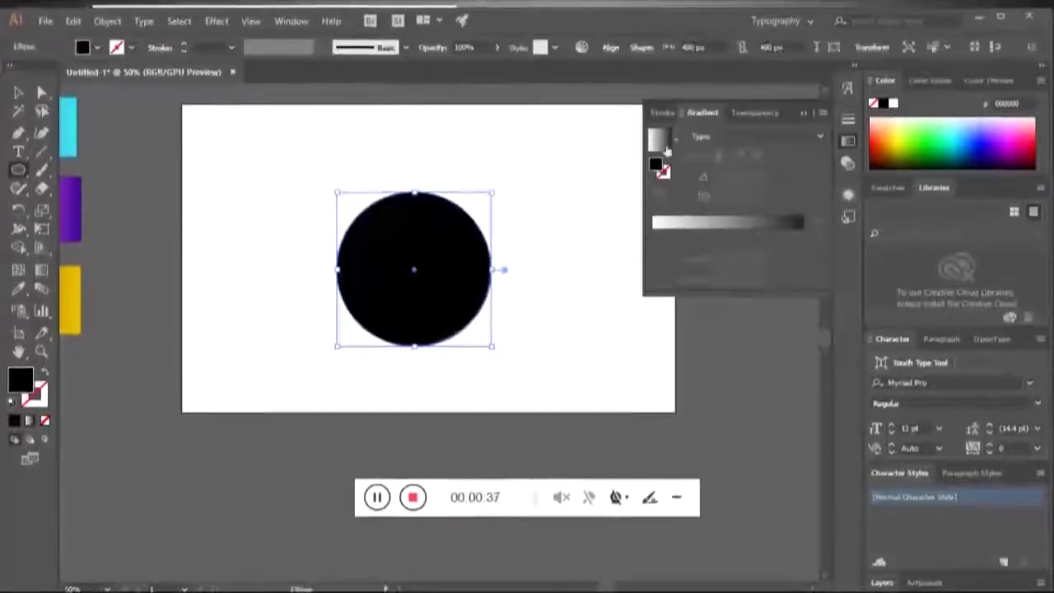
left_click(496, 47)
left_click_drag(492, 66, 464, 70)
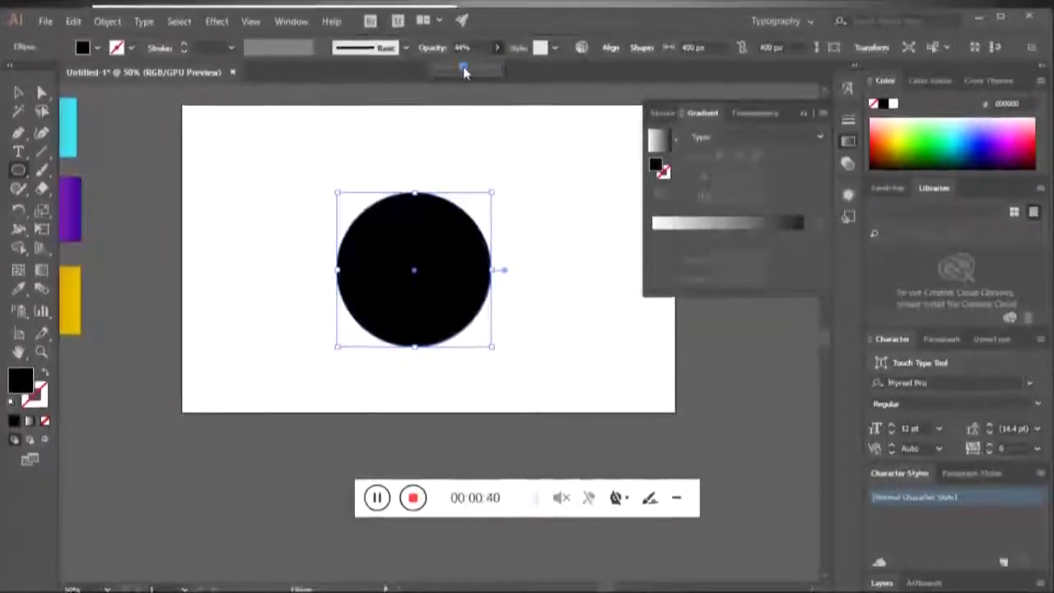
left_click(466, 171)
left_click(559, 338)
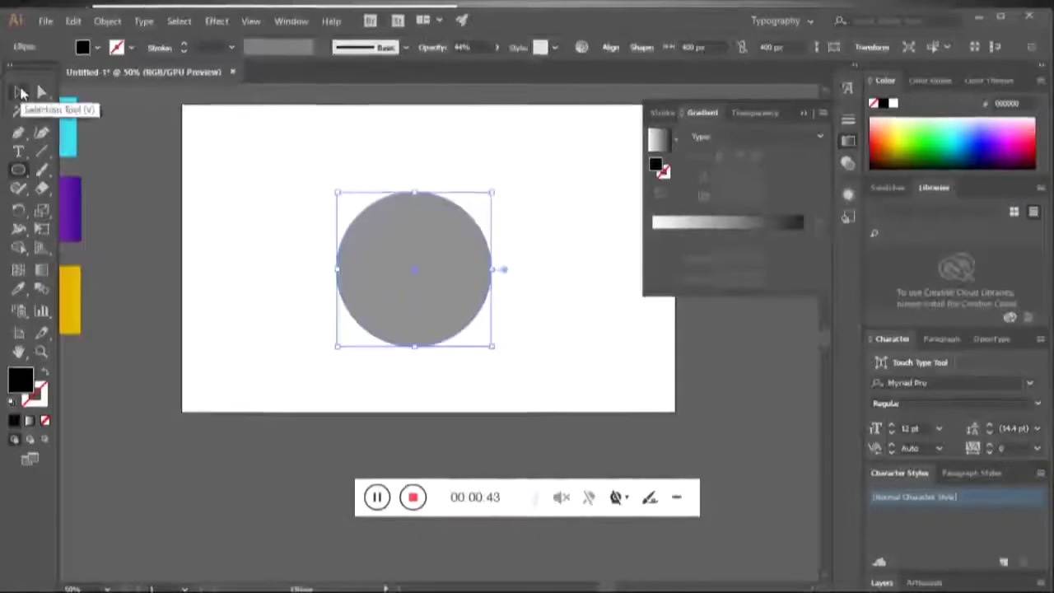
Draw a horizontal line from the circle's left edge to its centre, then deselect
left_click(16, 93)
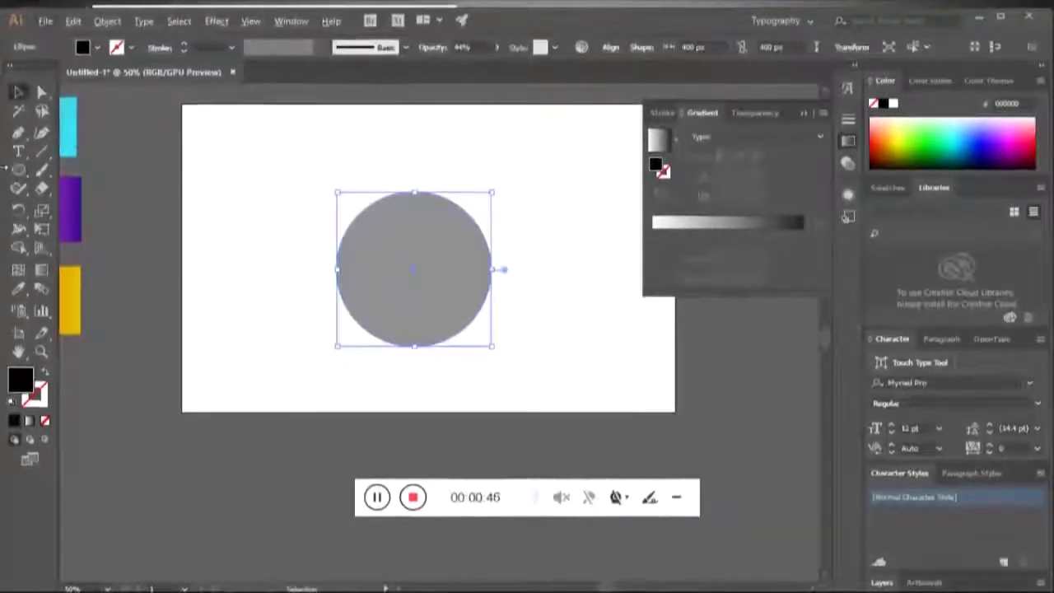
left_click_drag(298, 269, 414, 268)
key("v")
key("ctrl+z")
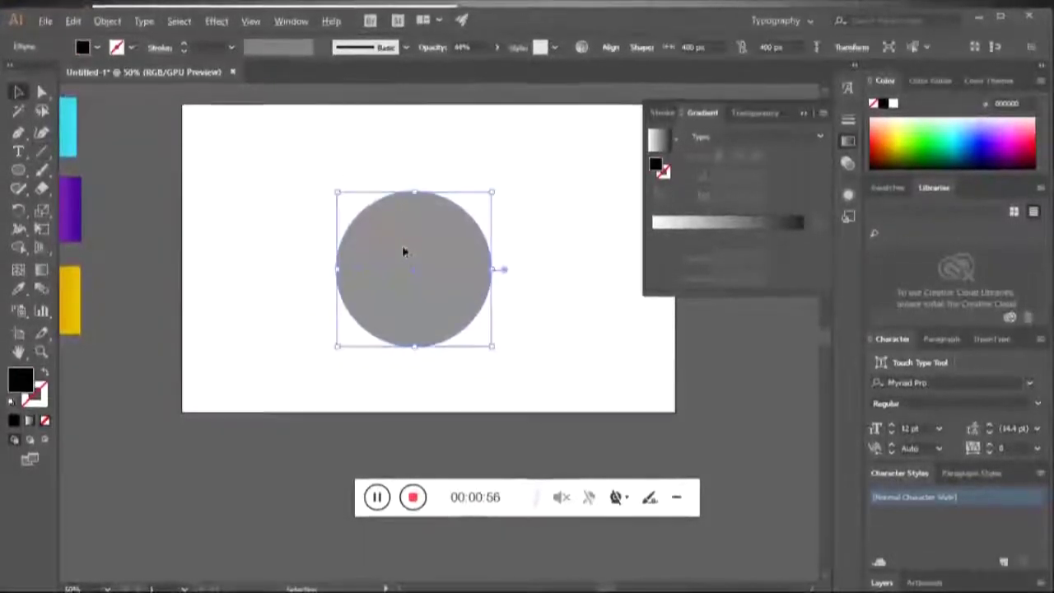
key("ctrl+shift+z")
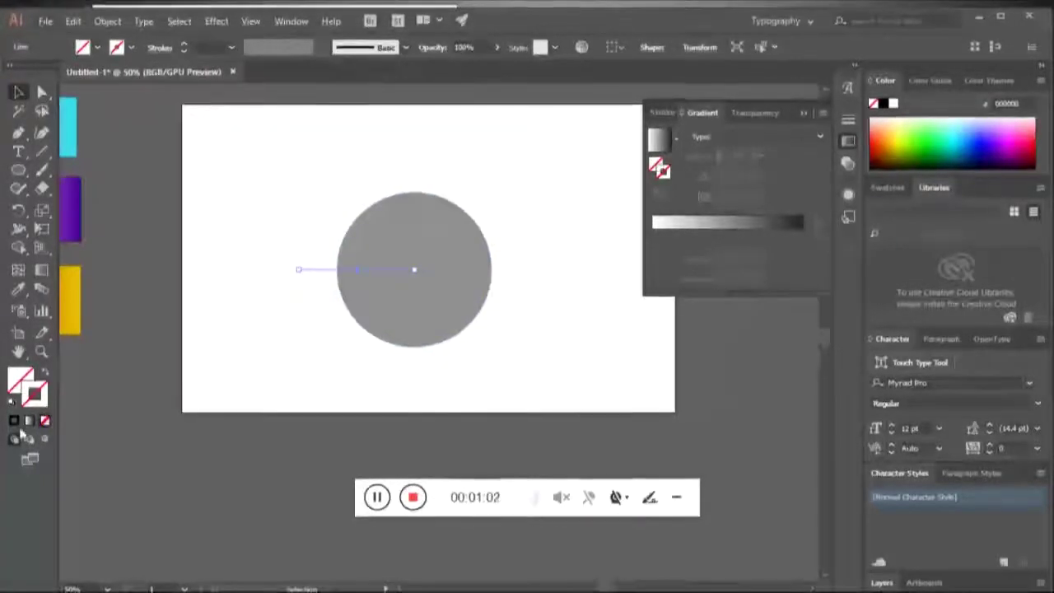
left_click(191, 290)
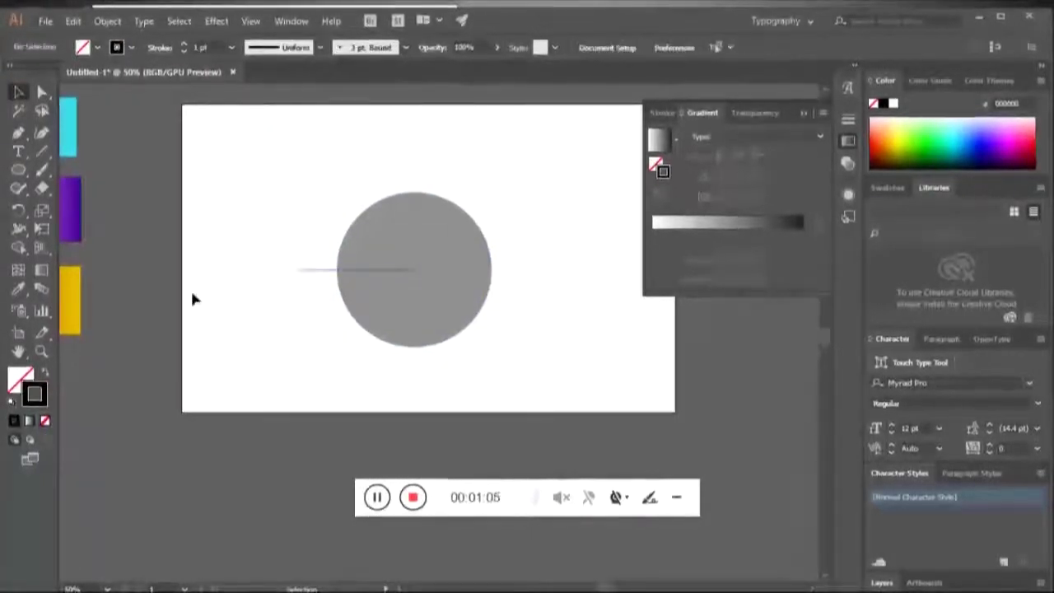
Alt-drag a copy of the circle right and repeat rotated copies around the original centre
left_click(381, 251)
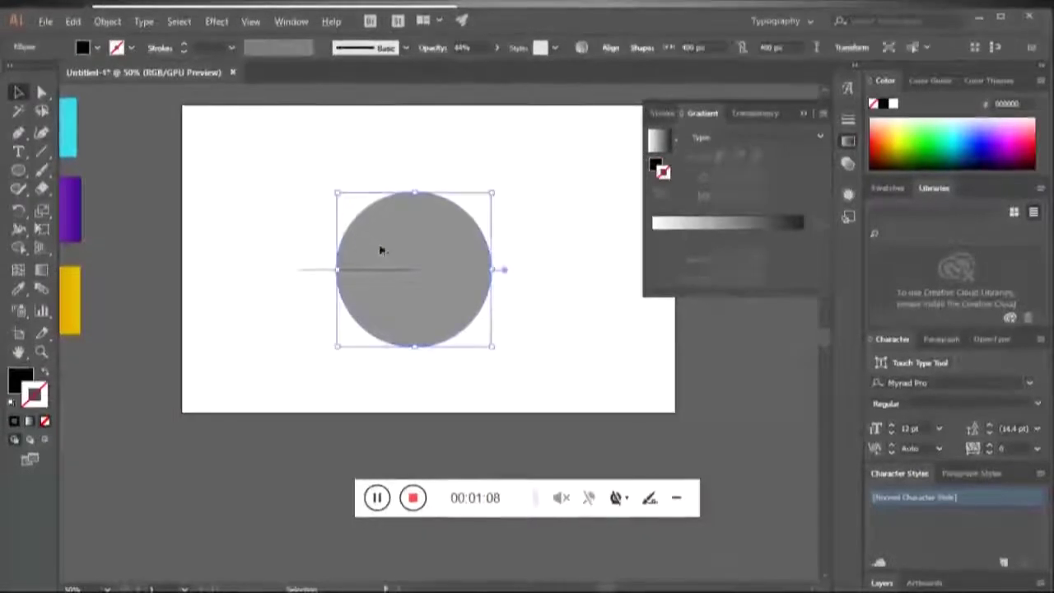
left_click_drag(381, 250, 457, 252)
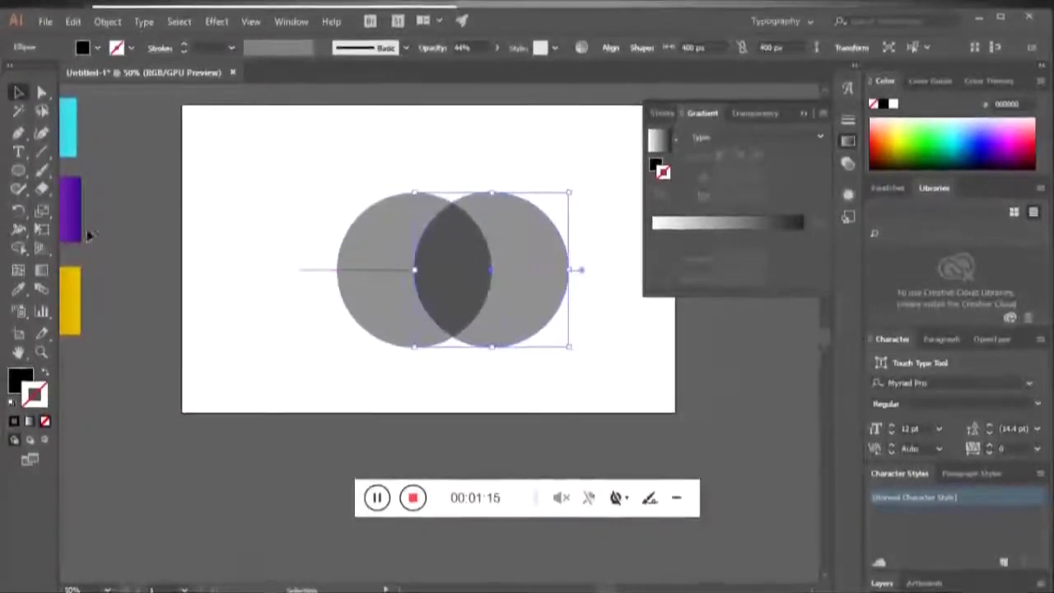
left_click(18, 209)
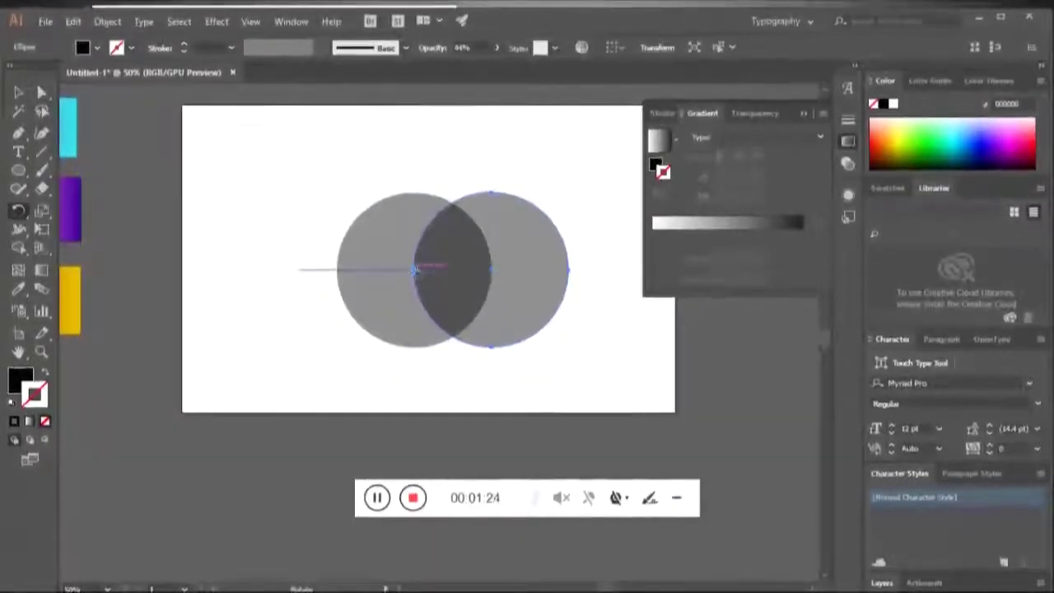
left_click(414, 269, "alt")
left_click(607, 439)
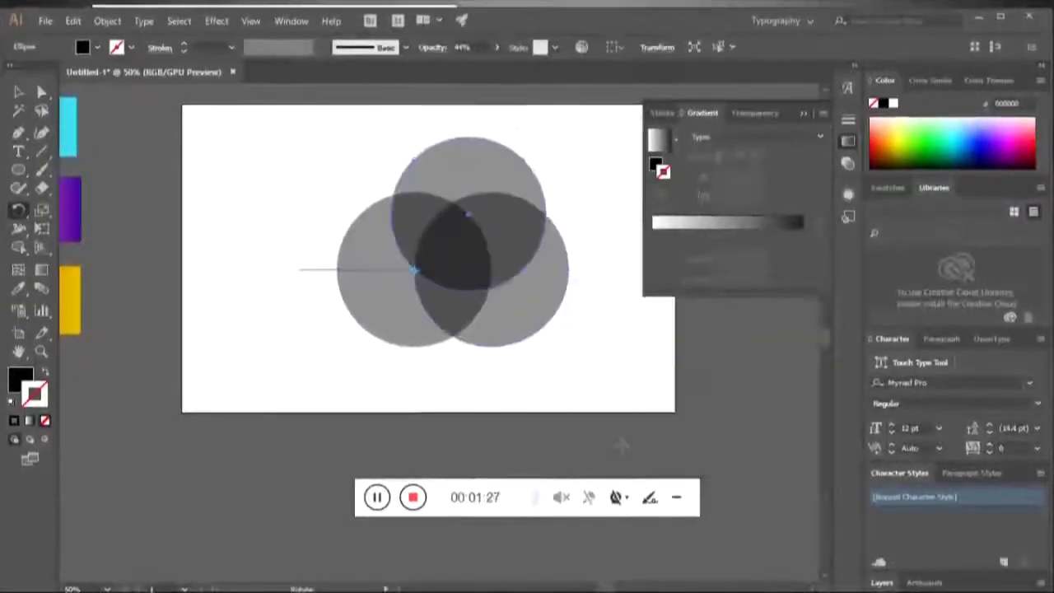
key("ctrl+d")
key("ctrl+d")
key("ctrl+d")
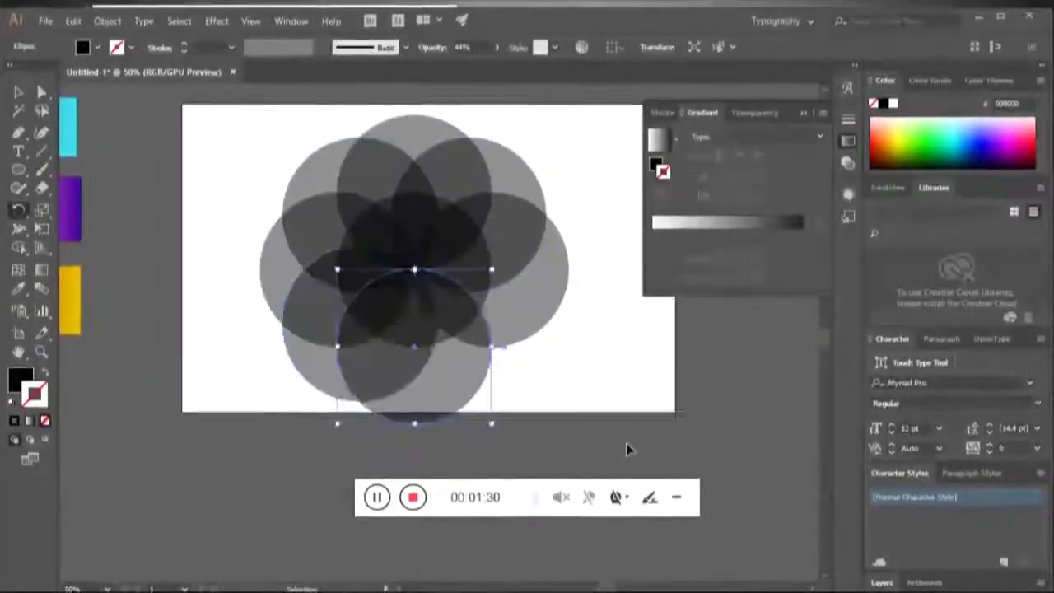
key("ctrl+d")
key("r")
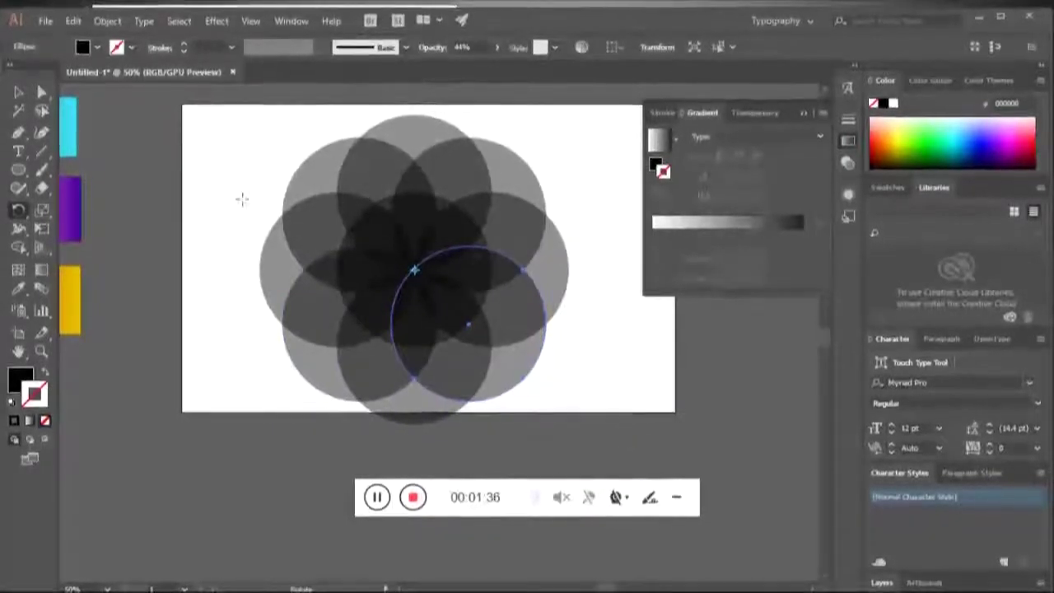
Select all the flower circles and pick the Shape Builder tool
left_click(18, 92)
left_click_drag(253, 170, 544, 418)
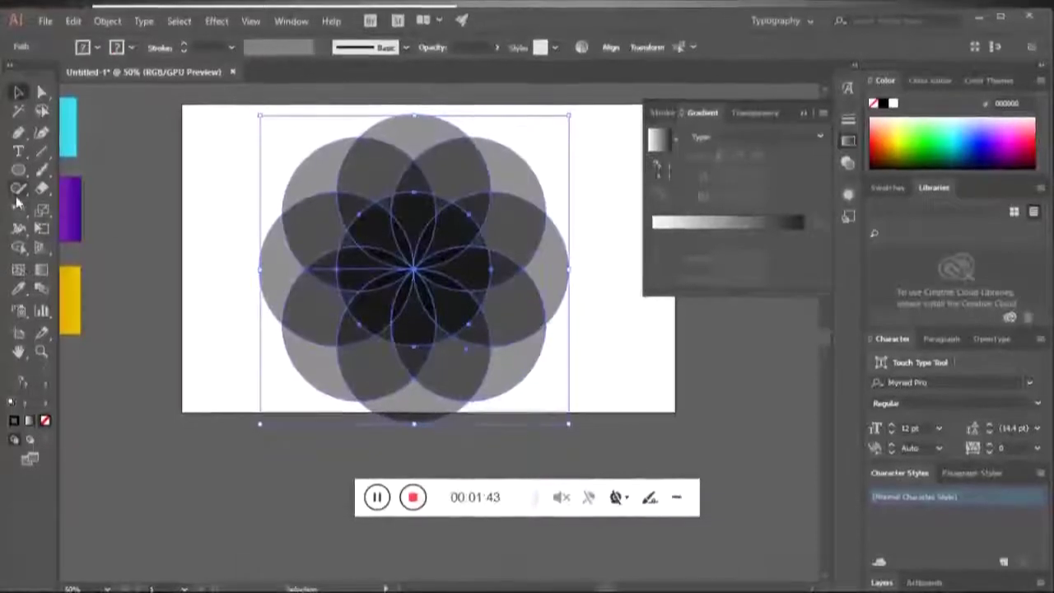
left_click(18, 247)
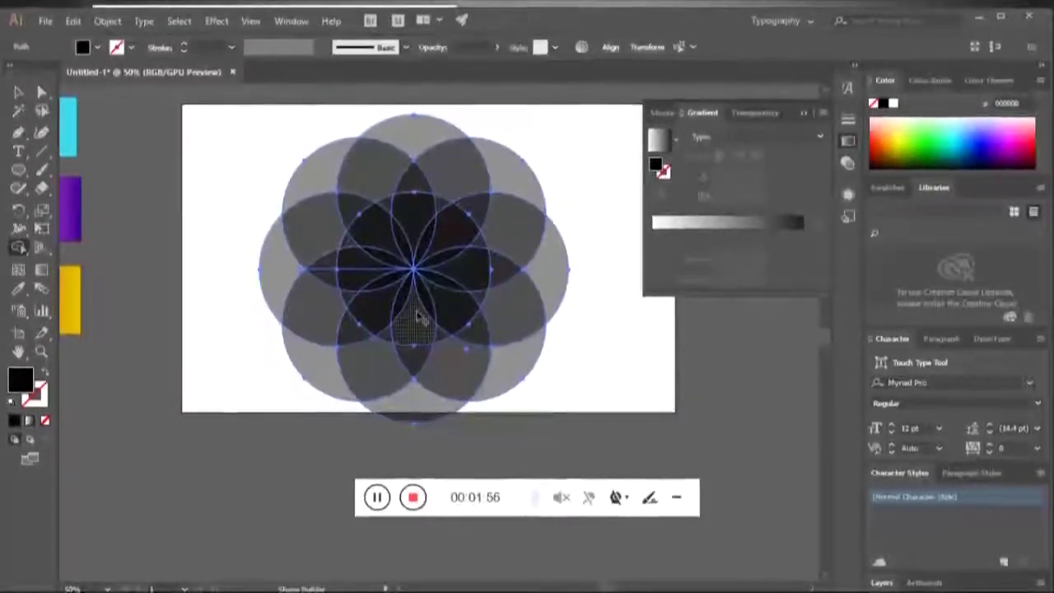
Merge the regions of the lower, left, upper and upper-right petals into single shapes
left_click_drag(418, 322, 407, 319)
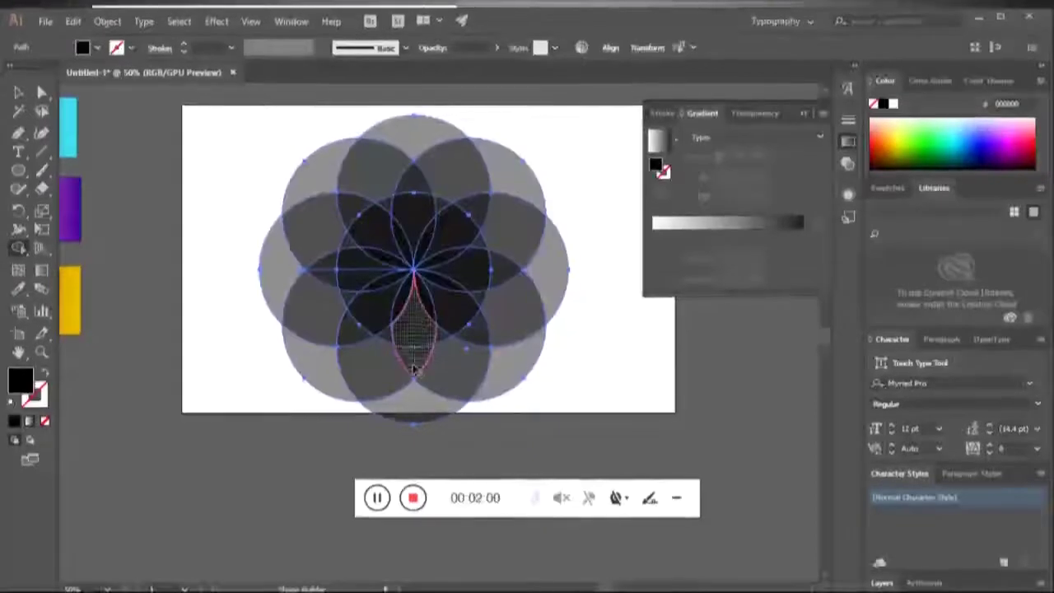
left_click(354, 331)
left_click_drag(385, 245, 369, 219)
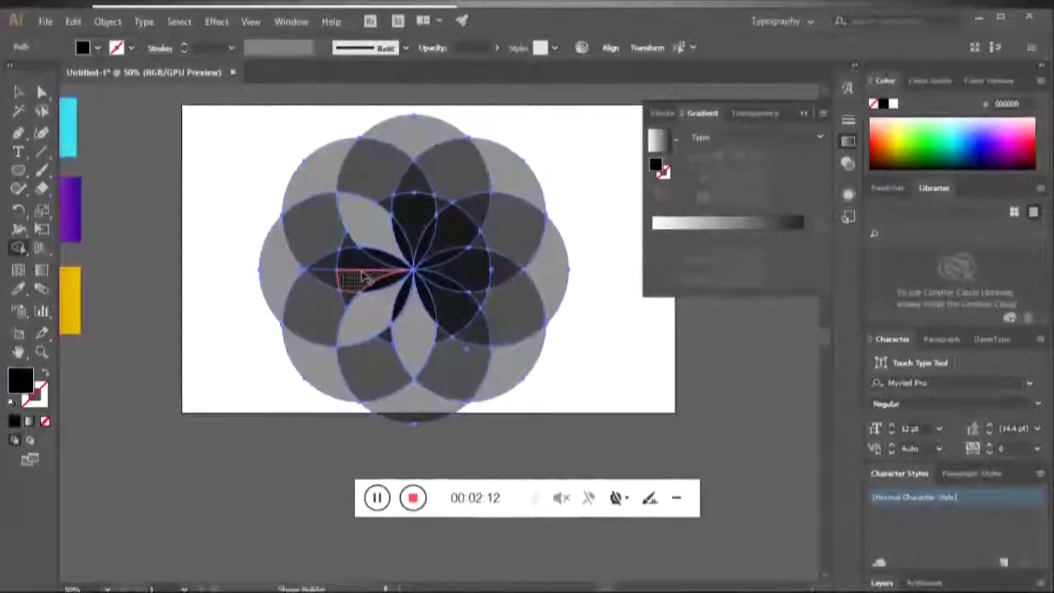
left_click_drag(367, 280, 342, 276)
left_click(421, 210)
mouse_move(420, 261)
left_mouse_down()
mouse_move(471, 220)
mouse_move(456, 315)
left_mouse_up()
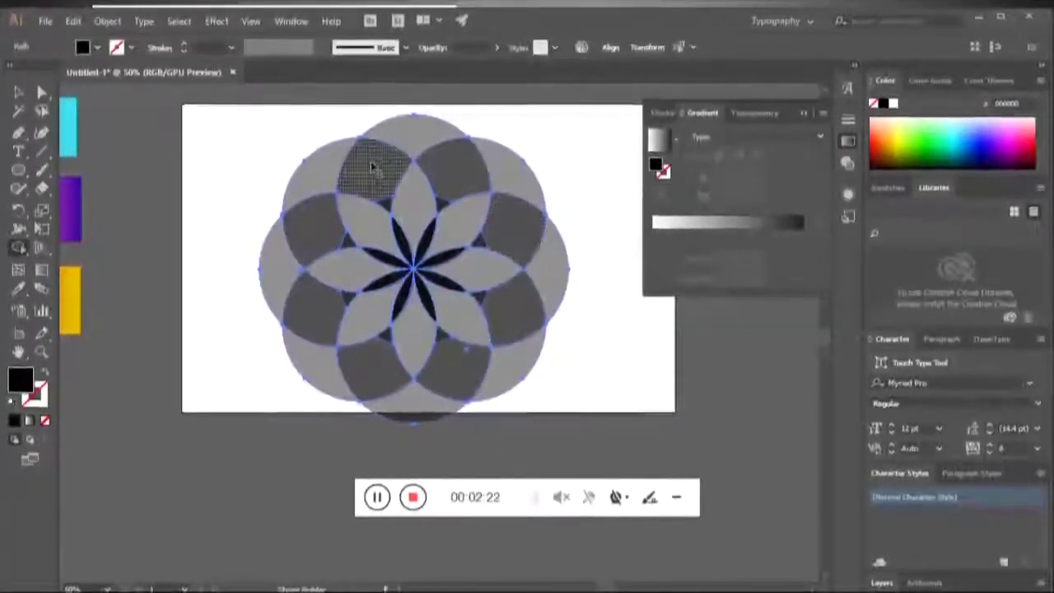
Merge the eight dark regions around the star into the grey flower
left_click(383, 207)
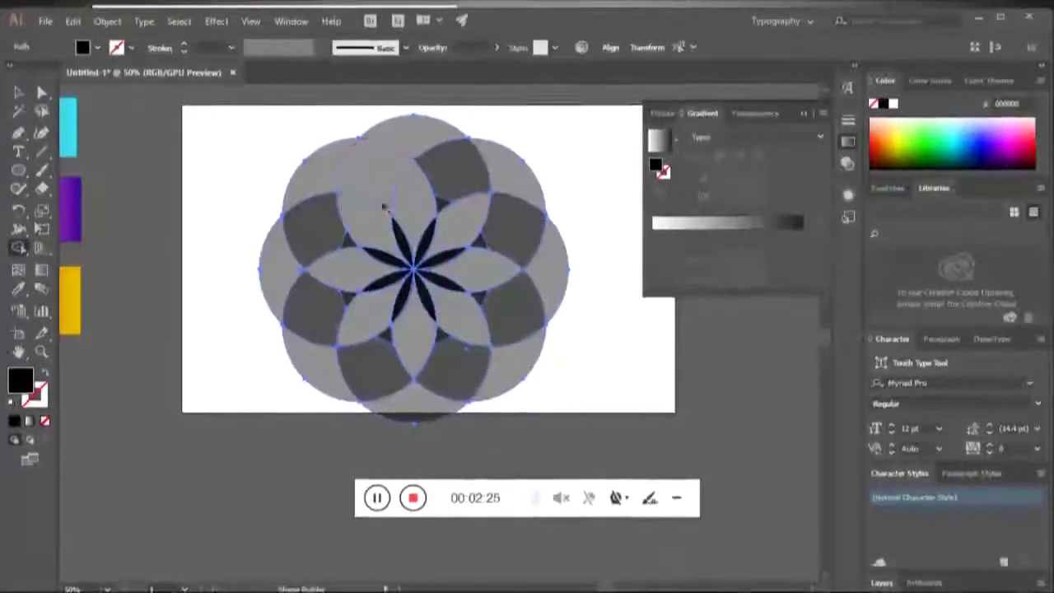
left_click(345, 243)
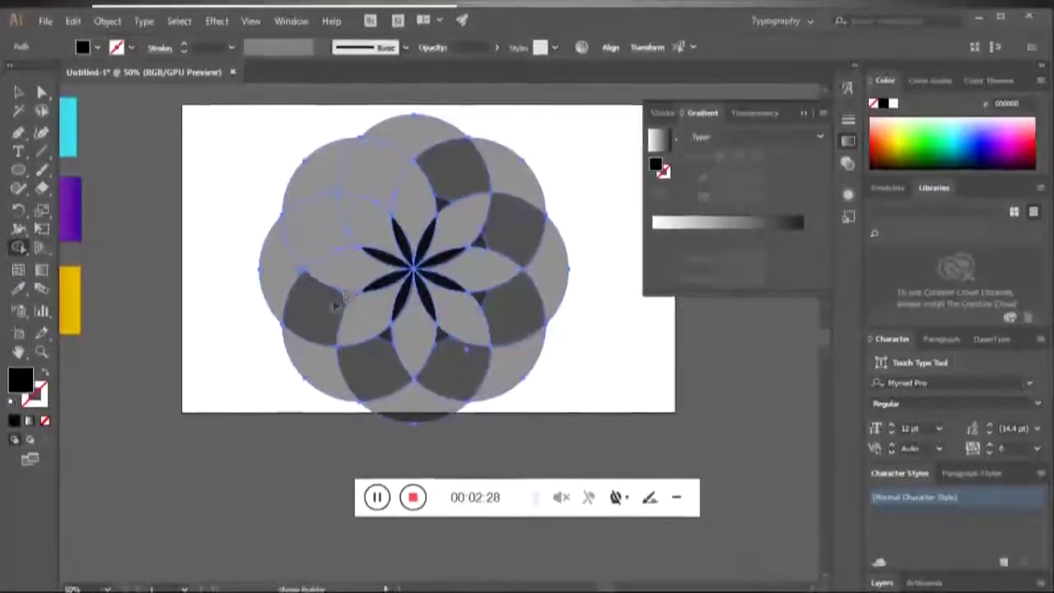
left_click(330, 307)
left_click(387, 356)
left_click(451, 358)
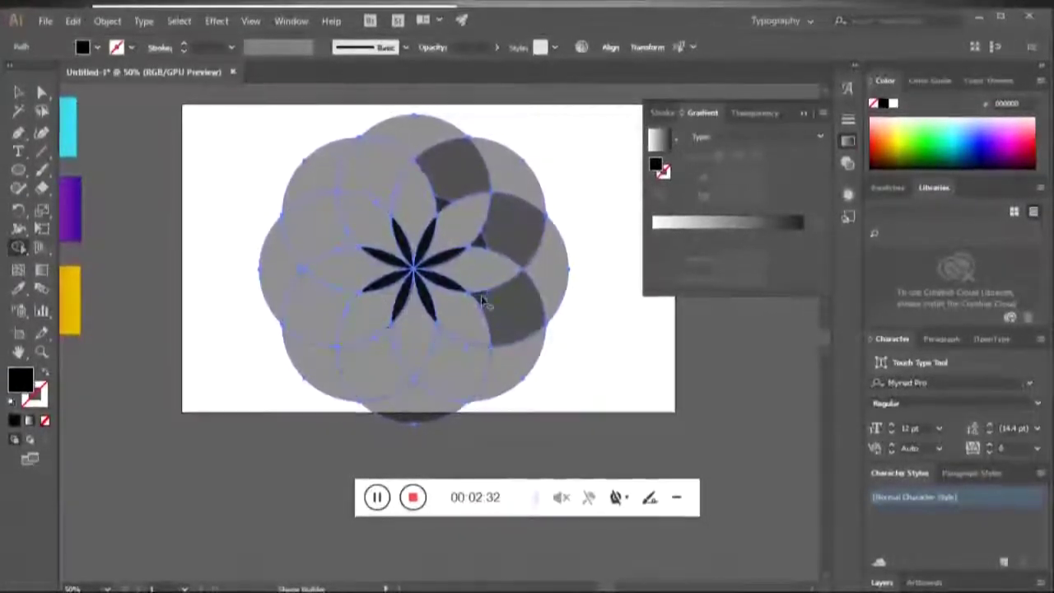
left_click(490, 304)
left_click(492, 239)
left_click(445, 193)
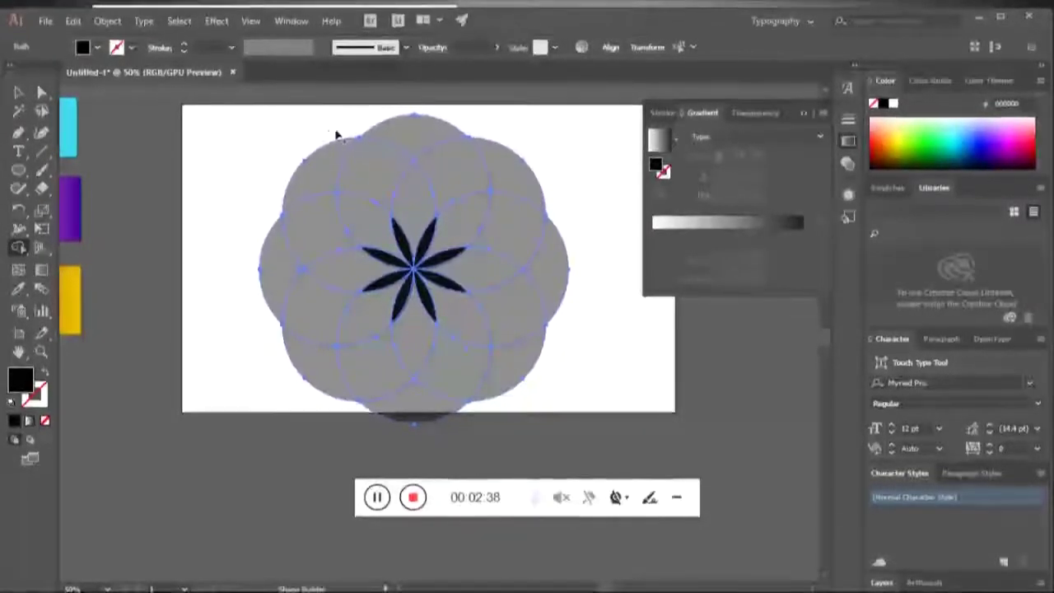
Delete the seven outer lobes and merge the upper star petals into the grey flower
left_click(322, 161, "alt")
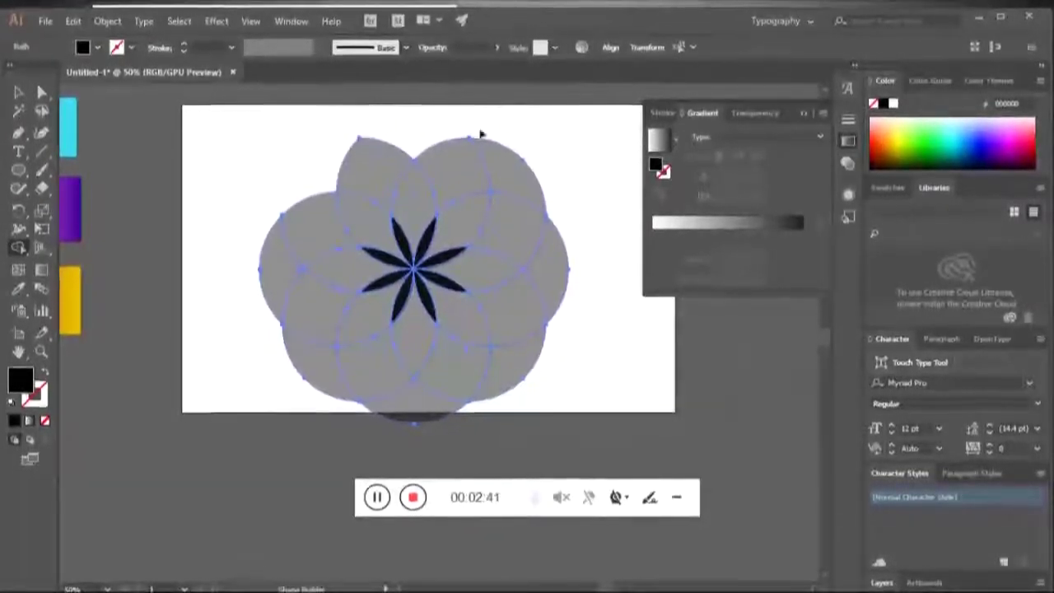
left_click(513, 163, "alt")
left_click(560, 284, "alt")
left_click(506, 371, "alt")
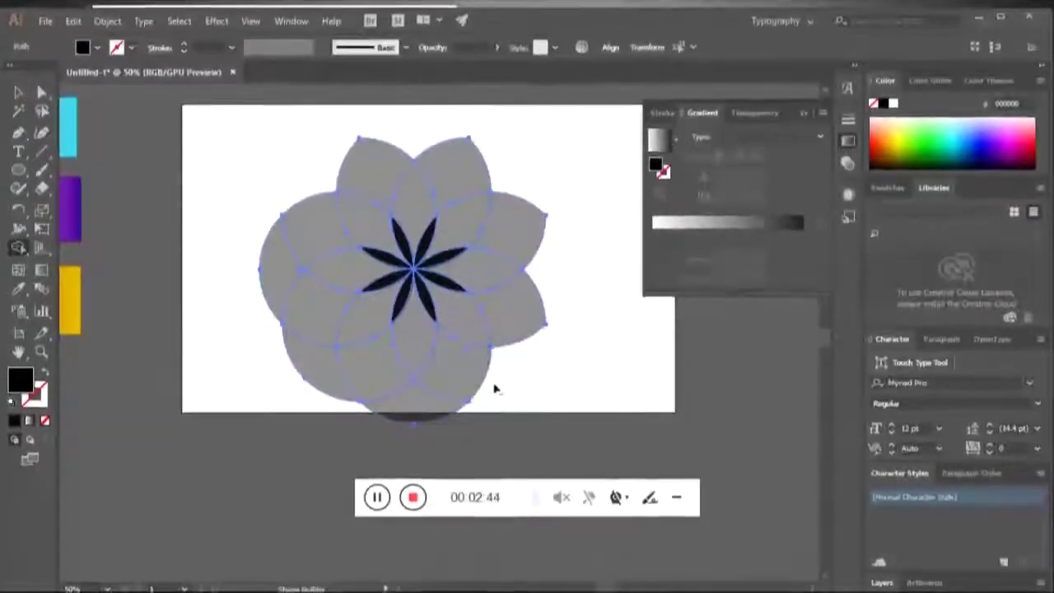
left_click(416, 400, "alt")
left_click(332, 362, "alt")
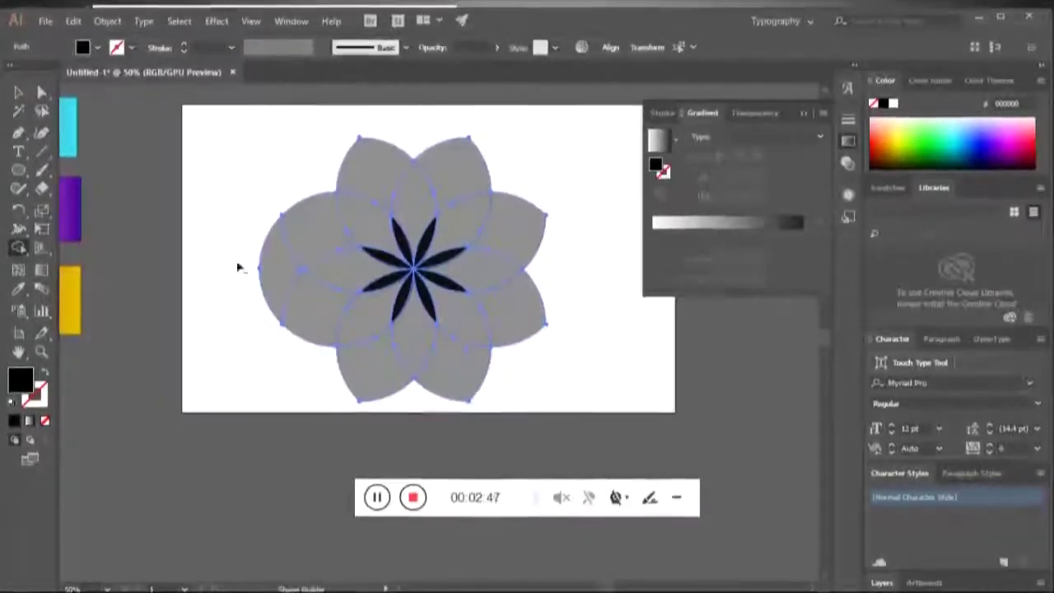
left_click(272, 272, "alt")
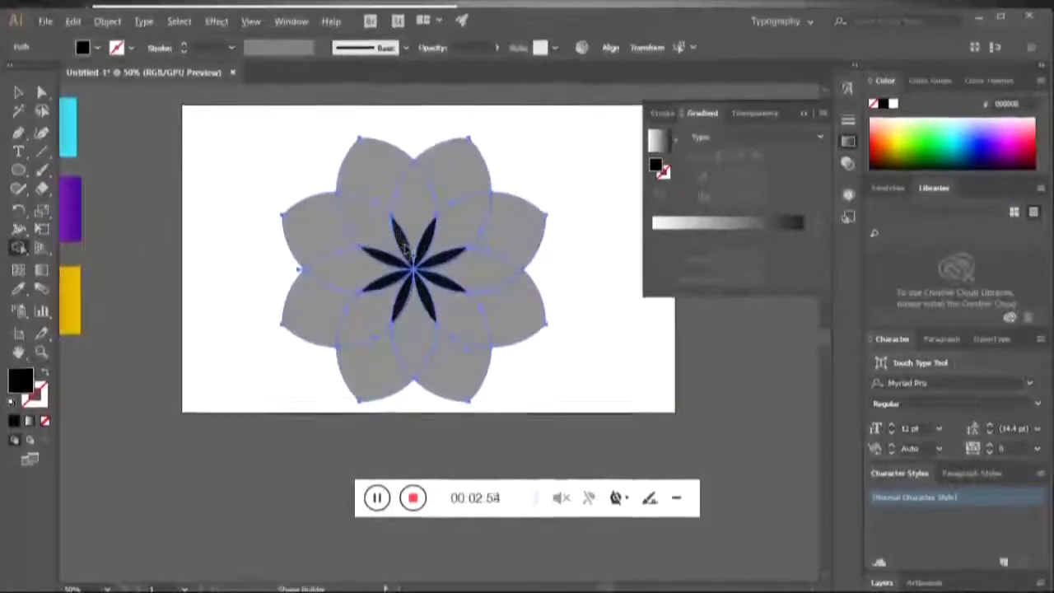
mouse_move(375, 216)
left_mouse_down()
mouse_move(427, 241)
mouse_move(423, 284)
left_mouse_up()
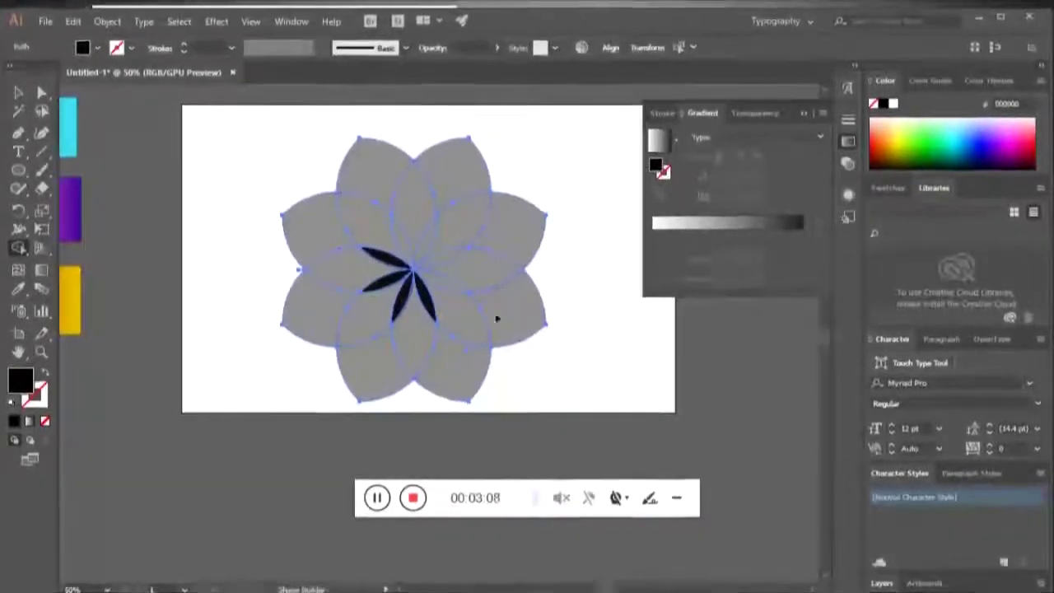
Deselect the flower and pick one thin petal path with Direct Selection
key("v")
left_click(313, 169)
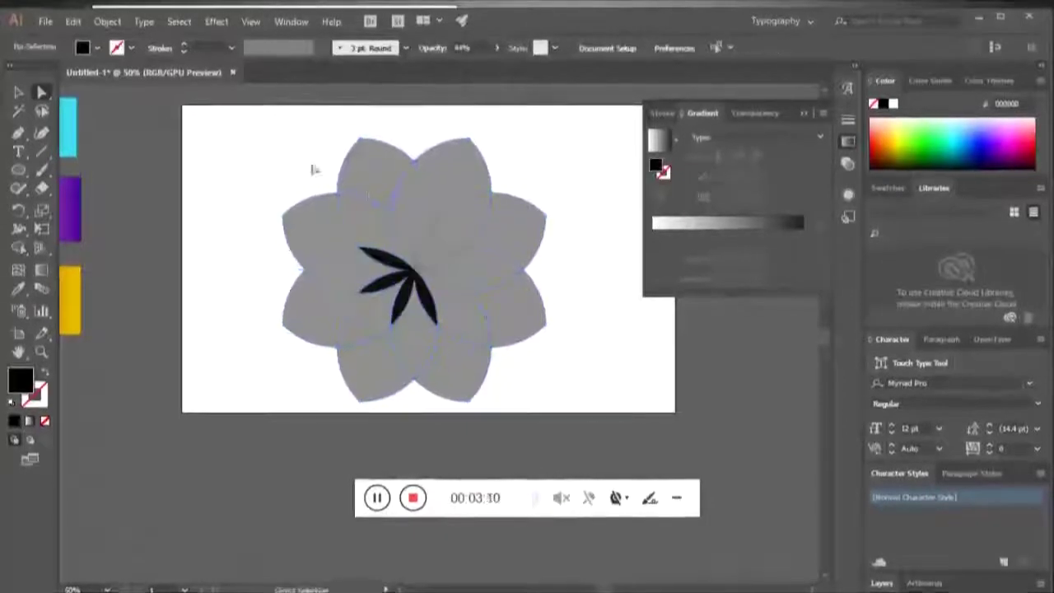
left_click(423, 262)
key("a")
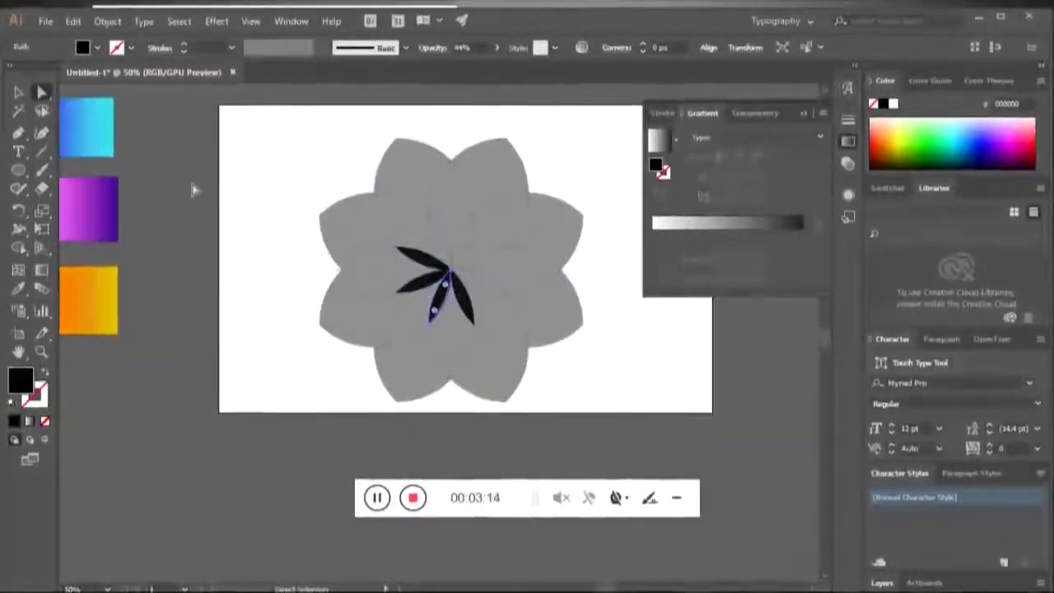
Give the first petal the blue-cyan gradient running from its base to its tip
left_click(94, 129)
key("i")
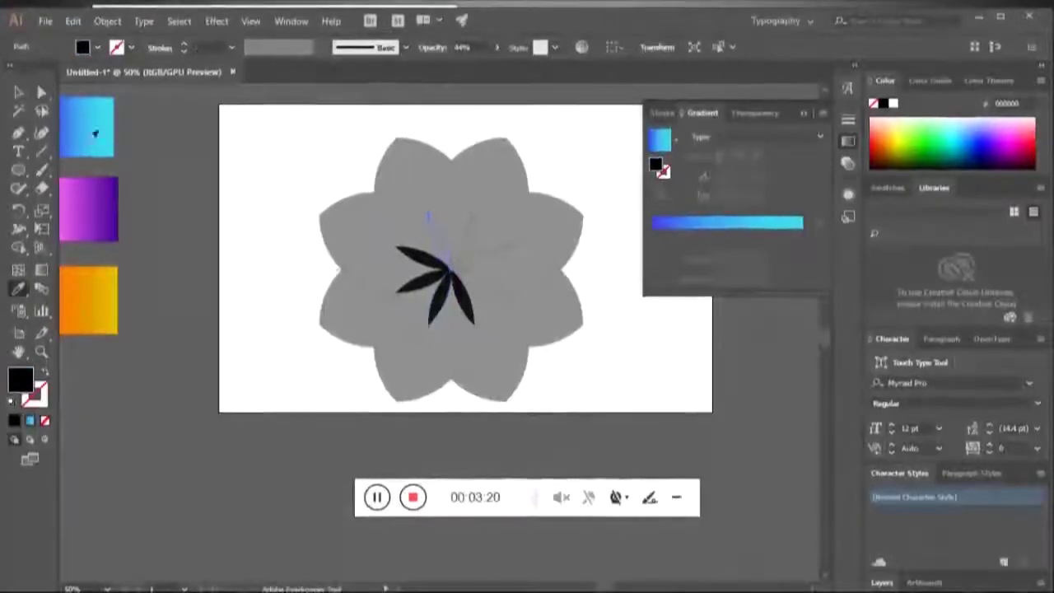
left_click(93, 128)
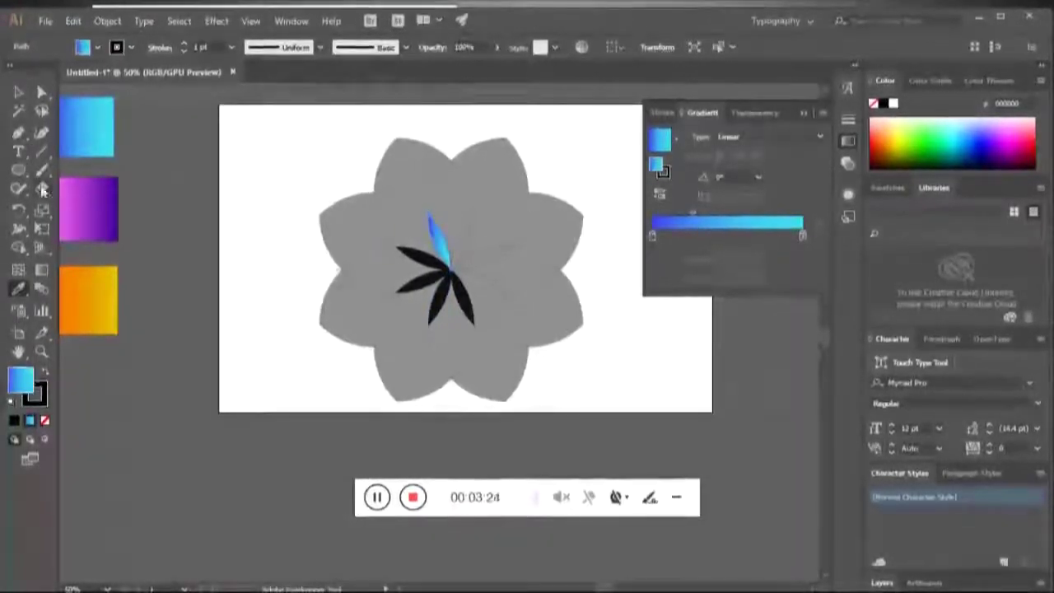
left_click(41, 270)
scroll(432, 238, "up", 3)
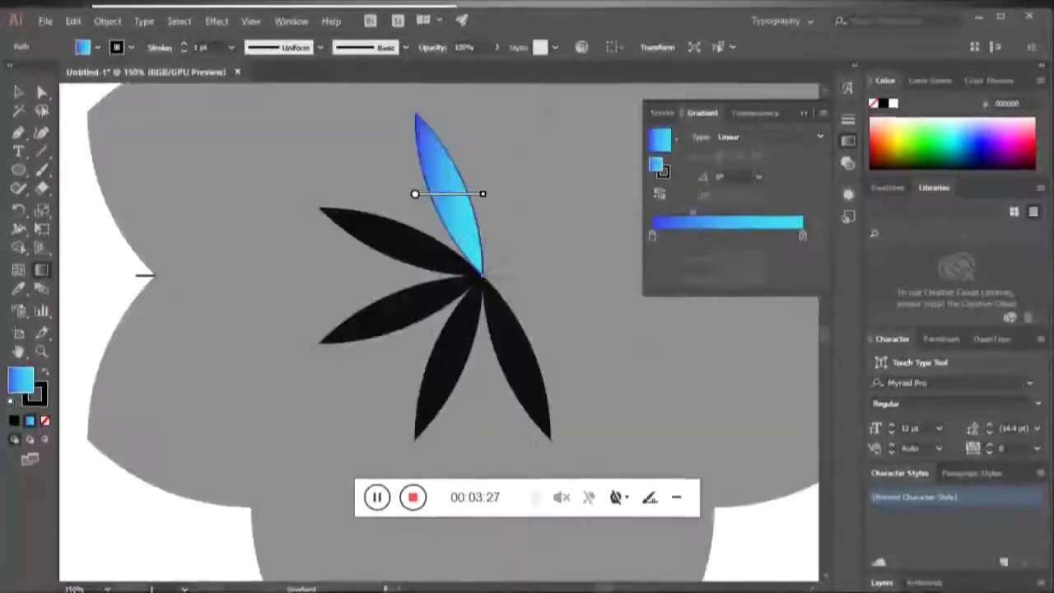
left_click_drag(481, 310, 442, 221)
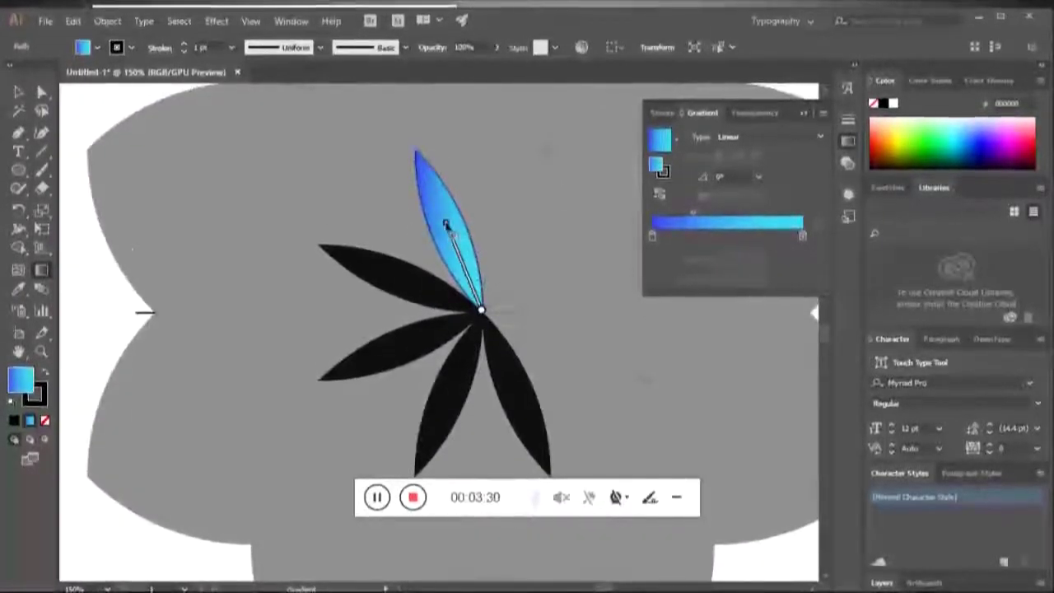
left_click_drag(478, 311, 429, 186)
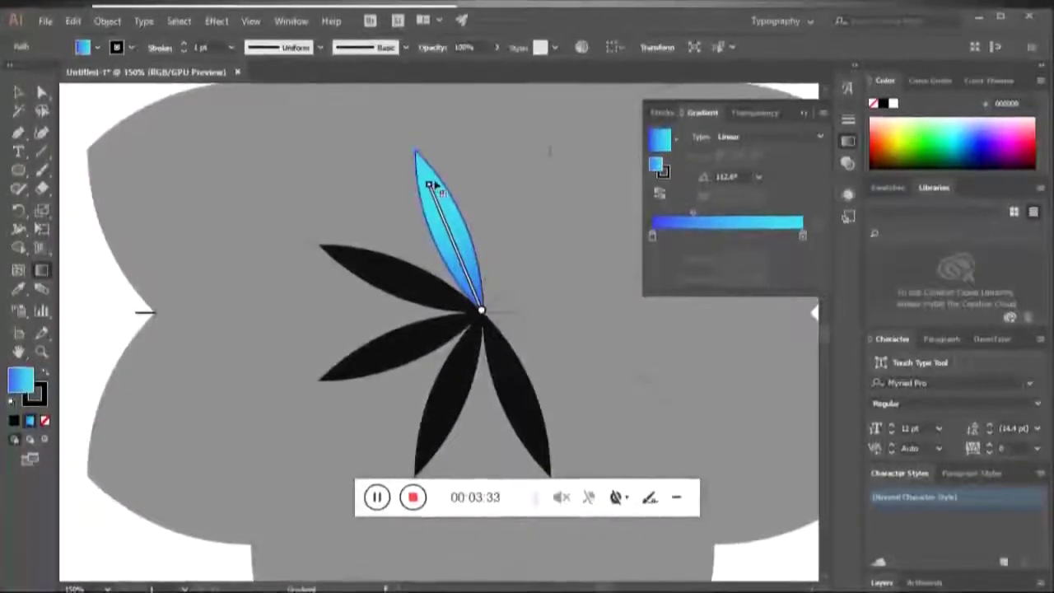
scroll(432, 188, "down", 1)
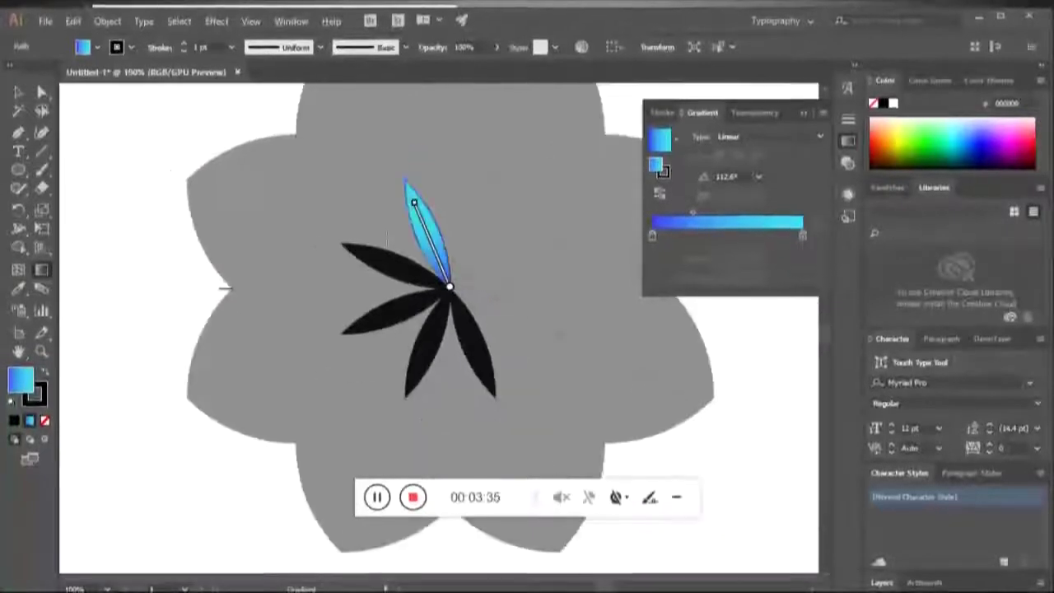
Reflect a copy of the petal around its base with the Reflect tool
key("o")
left_click(449, 288)
left_click_drag(483, 231, 479, 243)
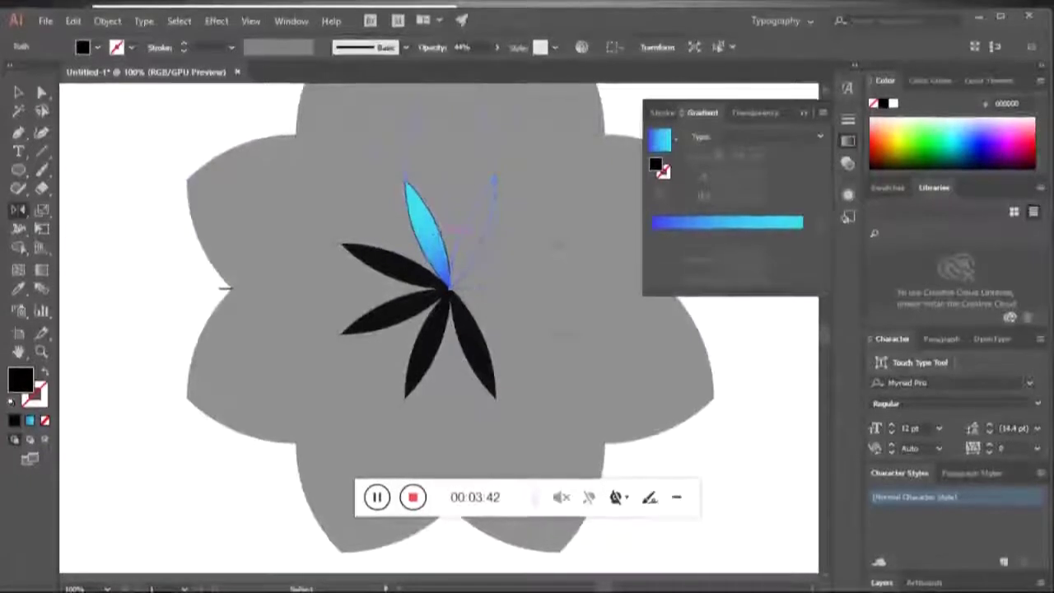
key("a")
Eyedropper the blue gradient onto the next, right and lower-right petals
key("i")
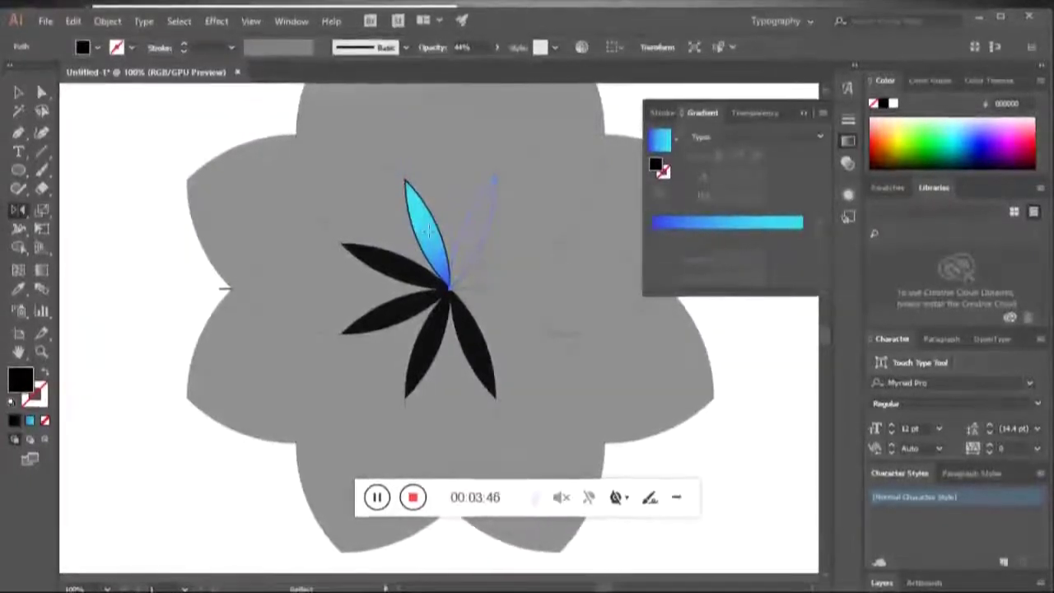
left_click(437, 223)
left_click(494, 270, "ctrl")
left_click(494, 259)
key("a")
left_click(510, 311)
key("i")
left_click(494, 271)
Eyedropper the blue gradient onto the bottom, bottom-left, left and last black petals
left_click(479, 354, "ctrl")
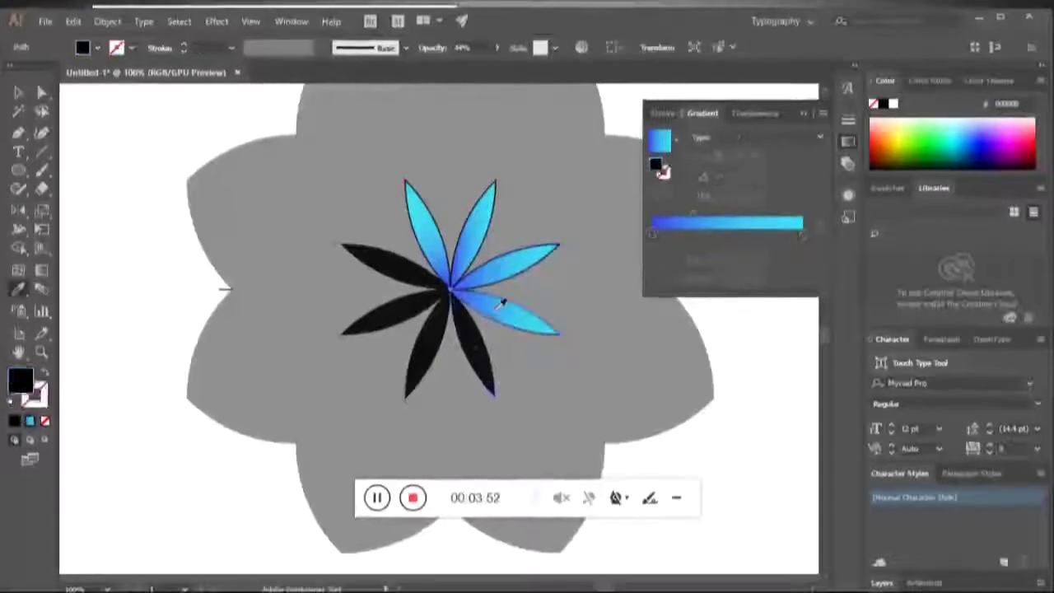
left_click(500, 299)
left_click(432, 339, "ctrl")
left_click(473, 328)
left_click(445, 298, "ctrl")
left_click(447, 317)
left_click(379, 262, "ctrl")
left_click(420, 206)
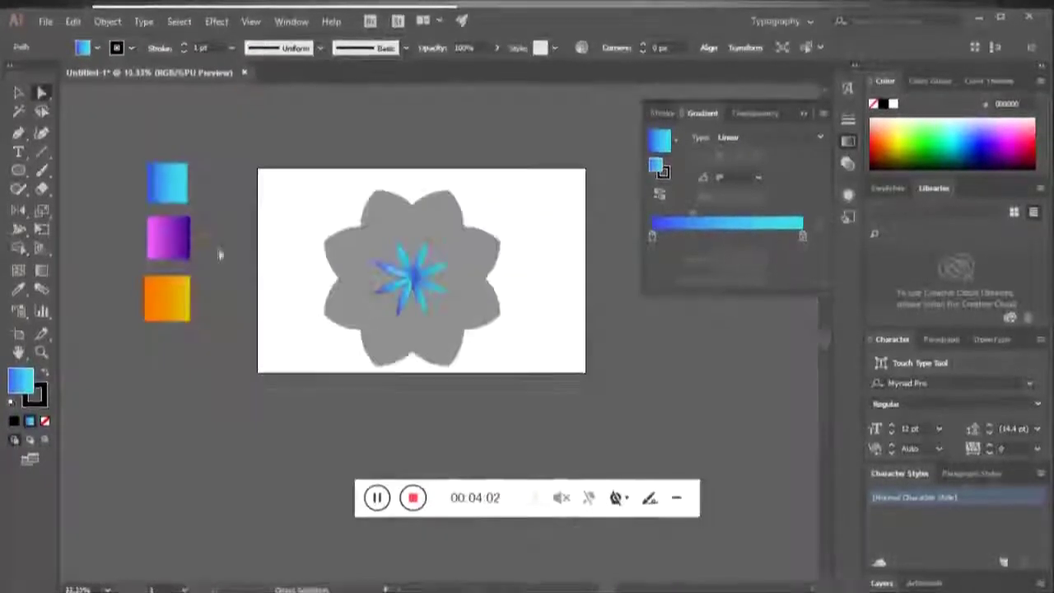
scroll(347, 270, "down", 5)
Fill the left petal with the purple gradient and the lower-left piece with orange
left_click(319, 272, "ctrl")
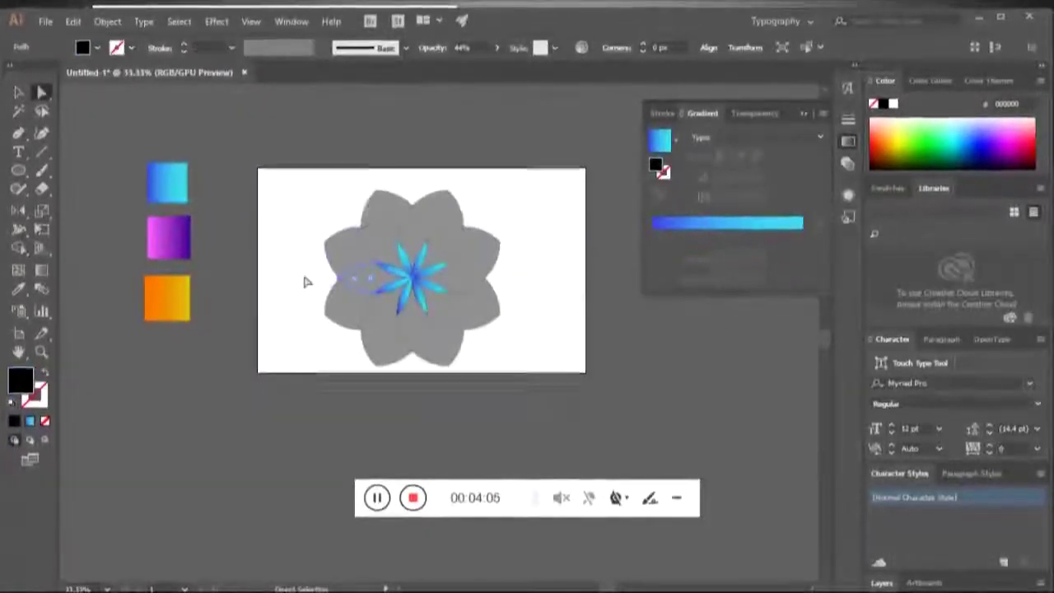
left_click(188, 228)
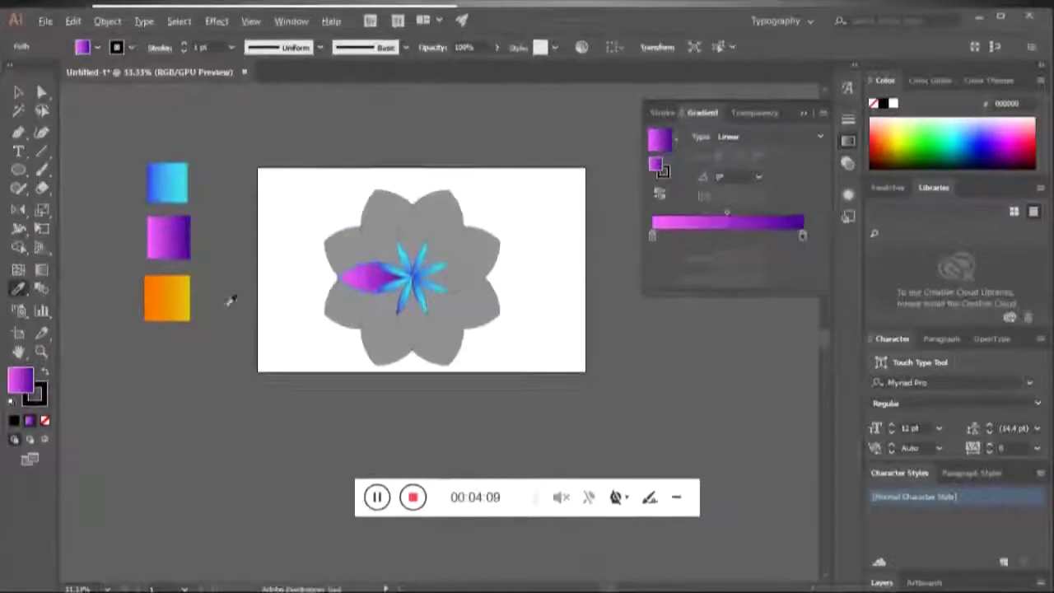
key("a")
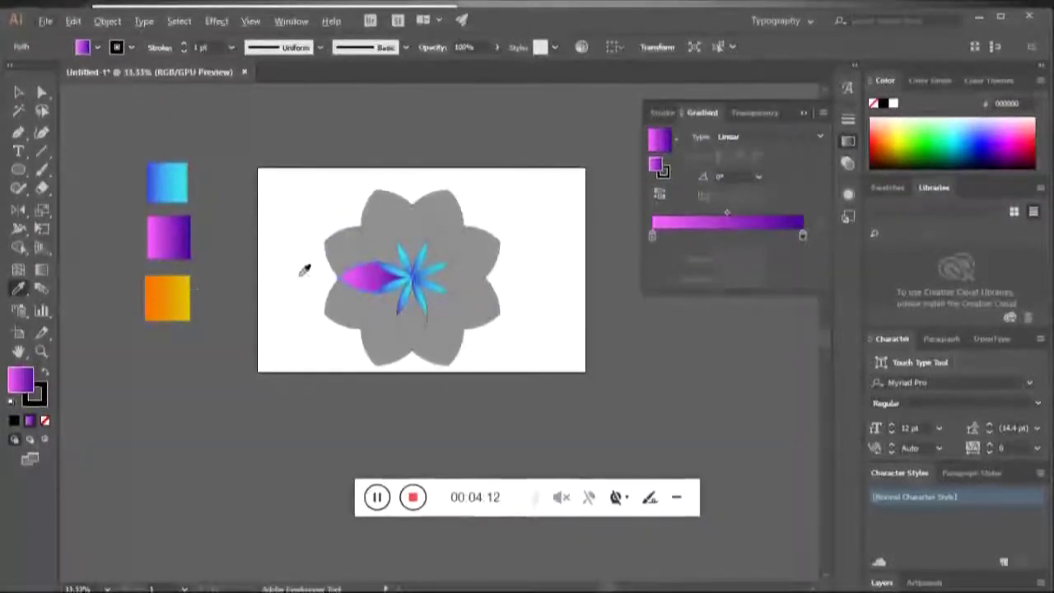
left_click(334, 309)
key("i")
left_click(184, 302)
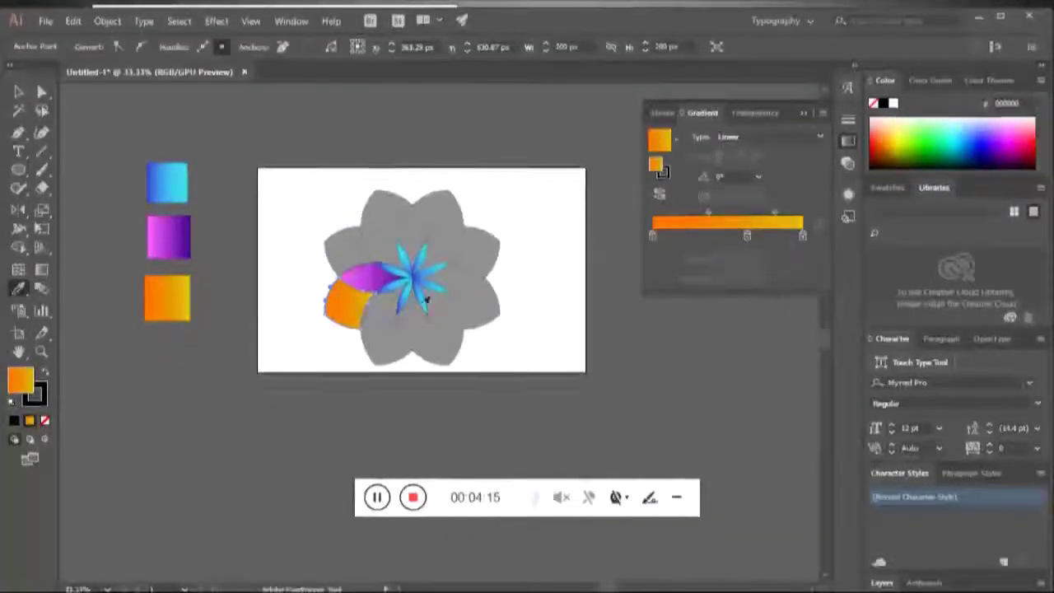
Zoom in and fill the upper-left, top and upper-right petals with the purple gradient
key("ctrl+equal")
key("ctrl+equal")
scroll(252, 223, "up", 2)
scroll(266, 219, "up", 2)
scroll(247, 223, "down", 2)
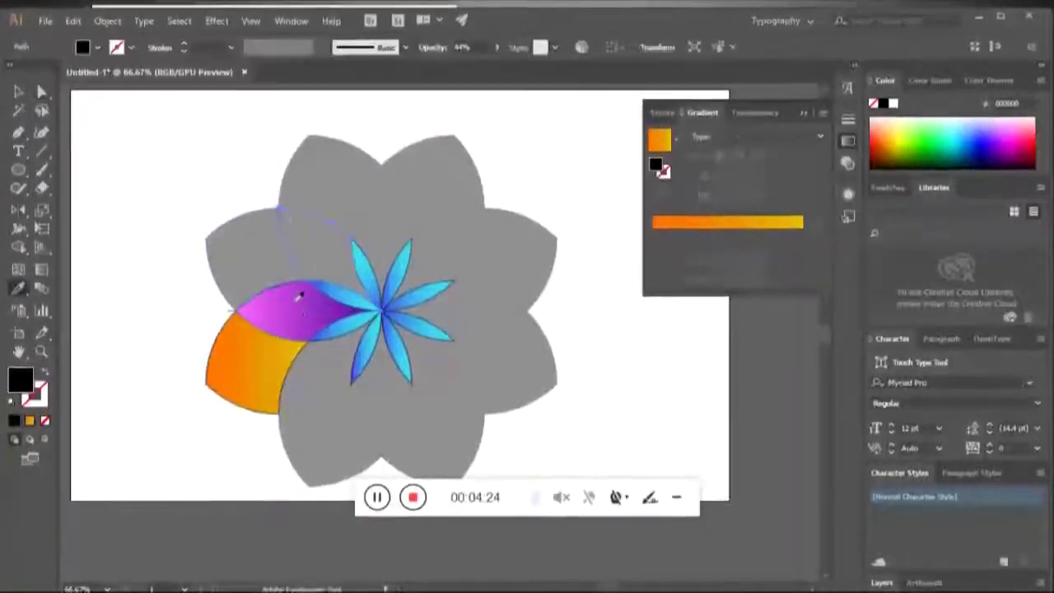
left_click(329, 247)
left_click(385, 235)
left_click(451, 247)
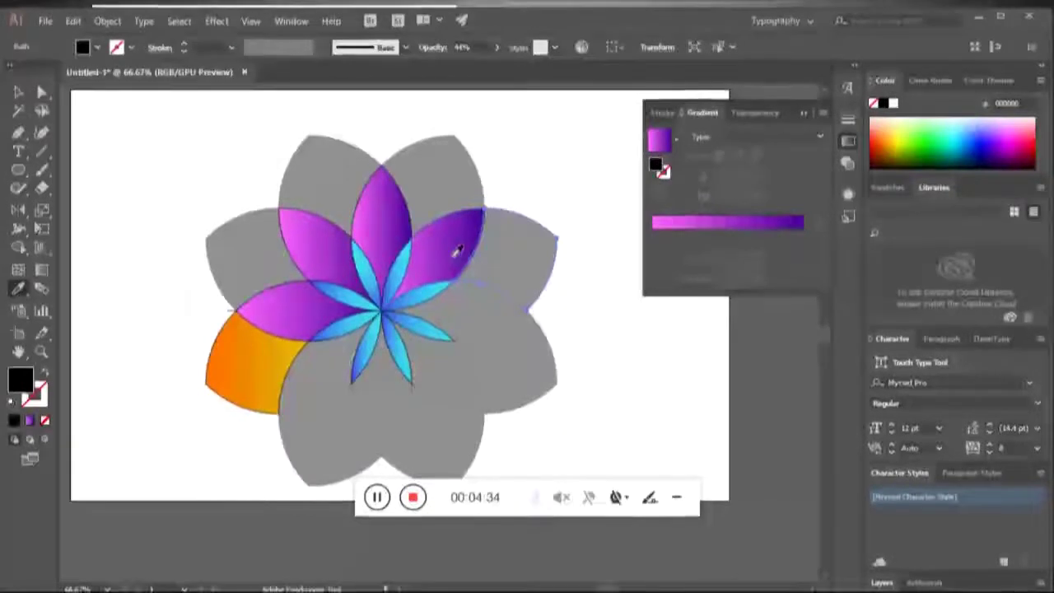
Fill the right, lower-right, bottom and lower-left petals with the purple gradient
key("a")
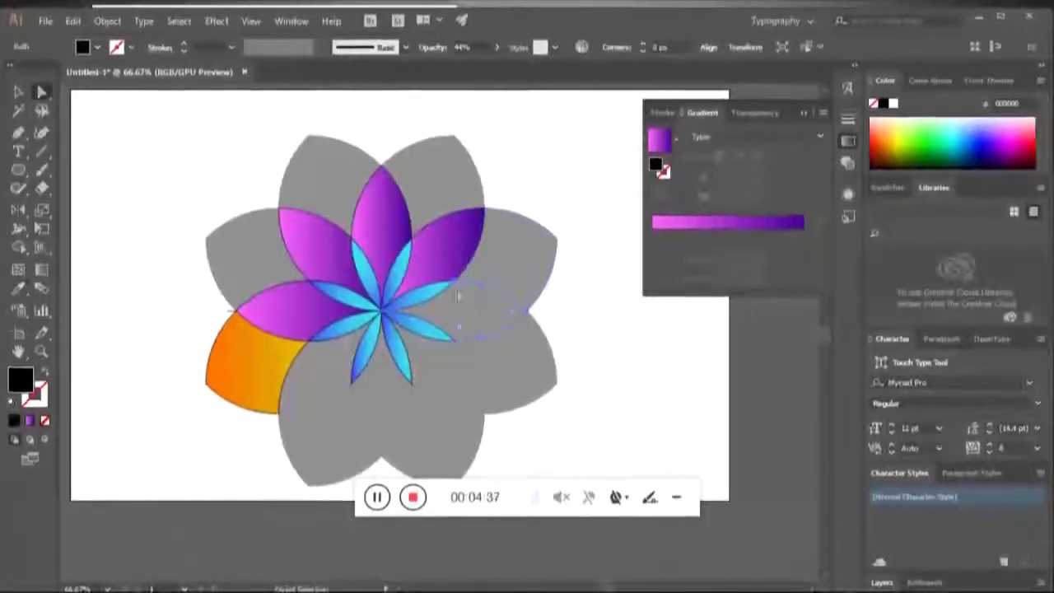
left_click(465, 281)
left_click(412, 356)
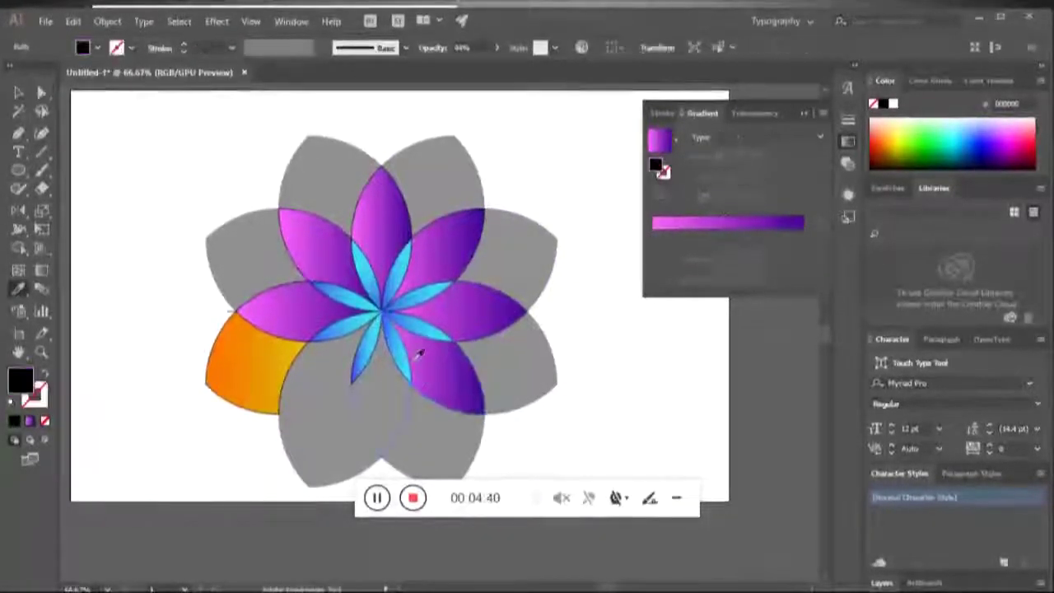
left_click(399, 367)
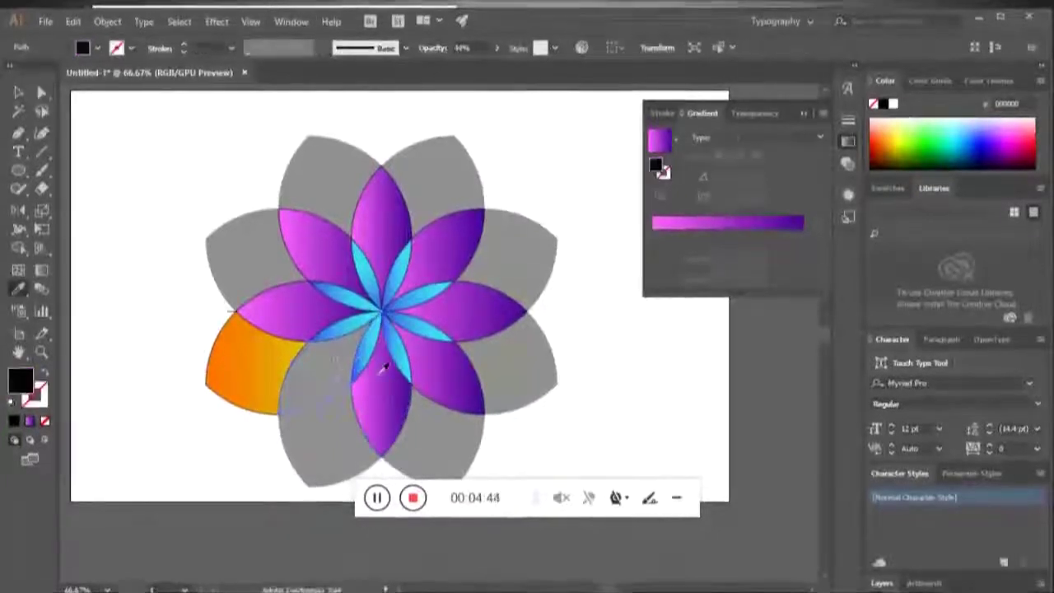
left_click(333, 370)
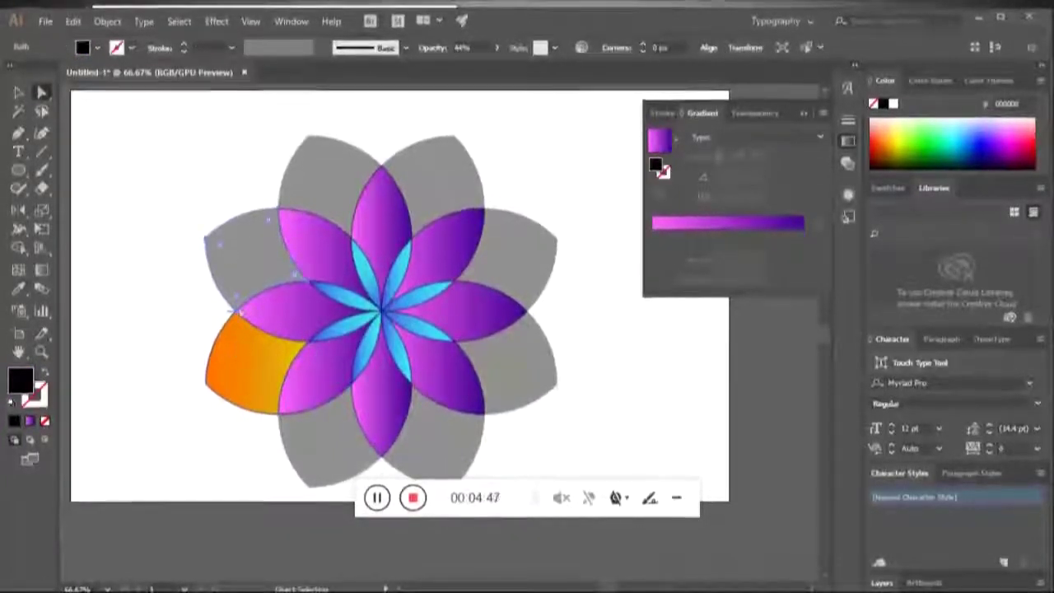
Eyedropper the orange-to-yellow gradient onto all eight remaining grey outer petals
left_click(247, 263, "ctrl")
left_click(244, 336)
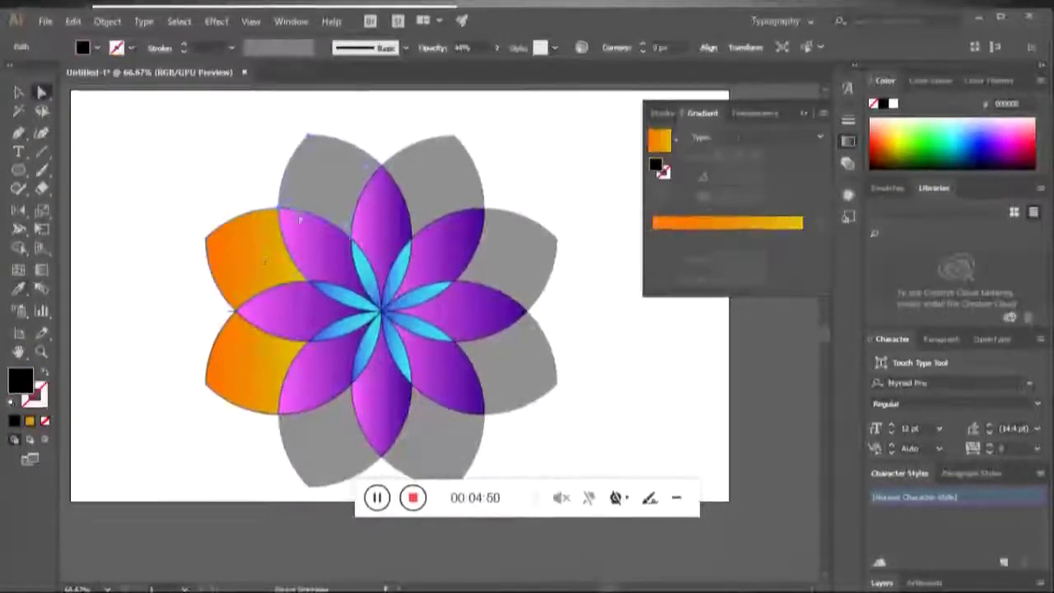
left_click(334, 177)
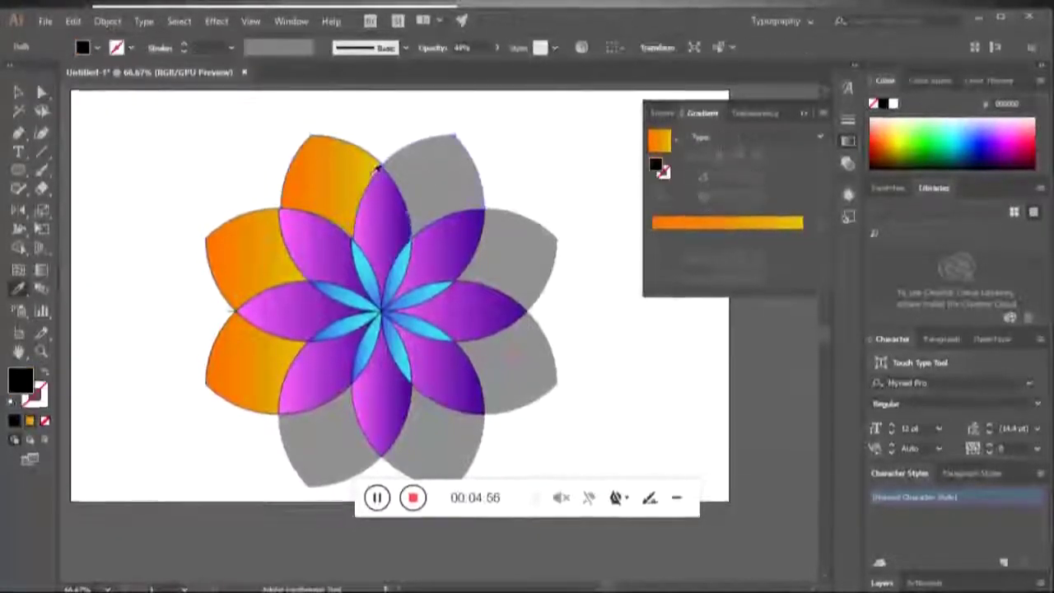
left_click(432, 177)
left_click(502, 256)
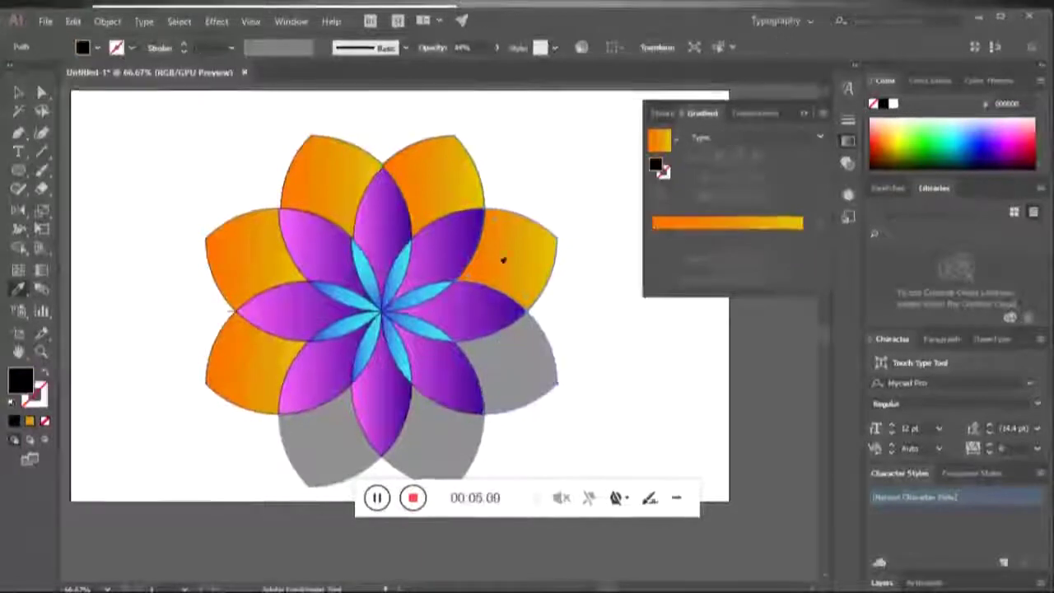
left_click(512, 355)
left_click(436, 425)
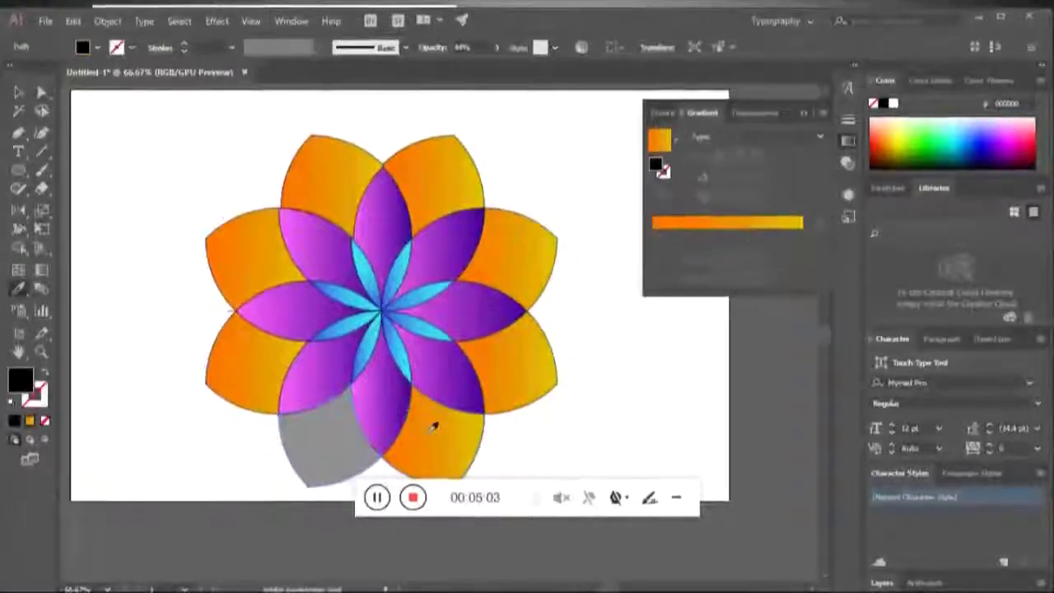
left_click(330, 437)
scroll(436, 360, "down", 1)
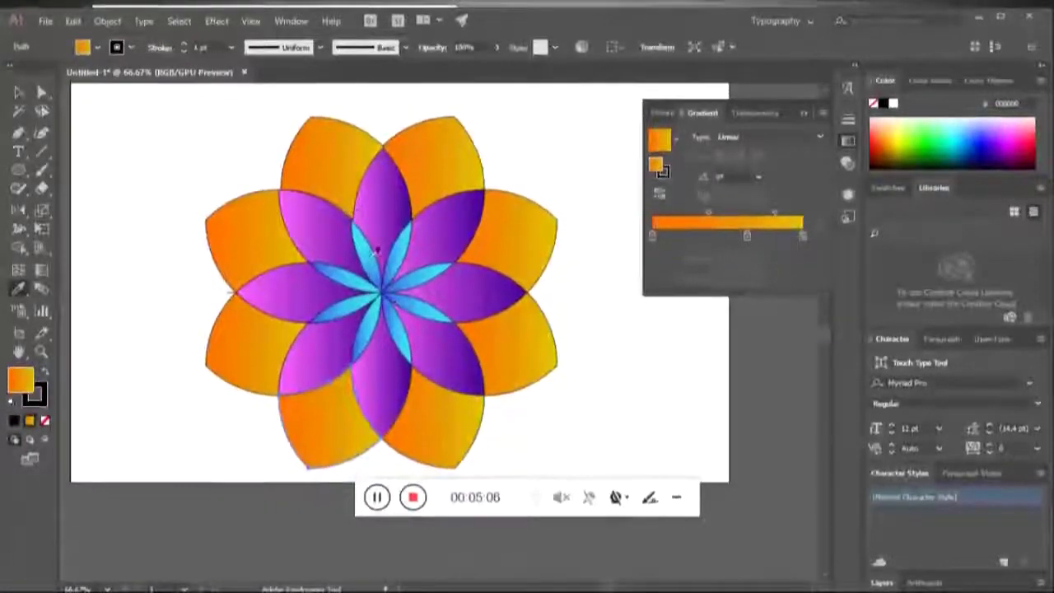
left_click(18, 92)
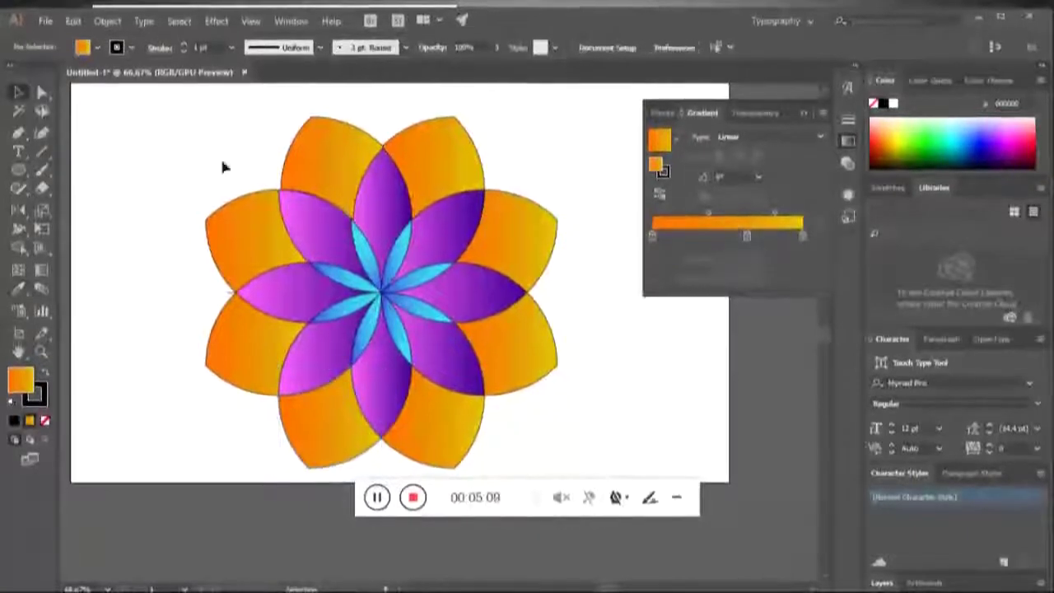
Slightly scale the upper-left purple petal so it fits against its neighbouring petals
left_click_drag(188, 150, 516, 396)
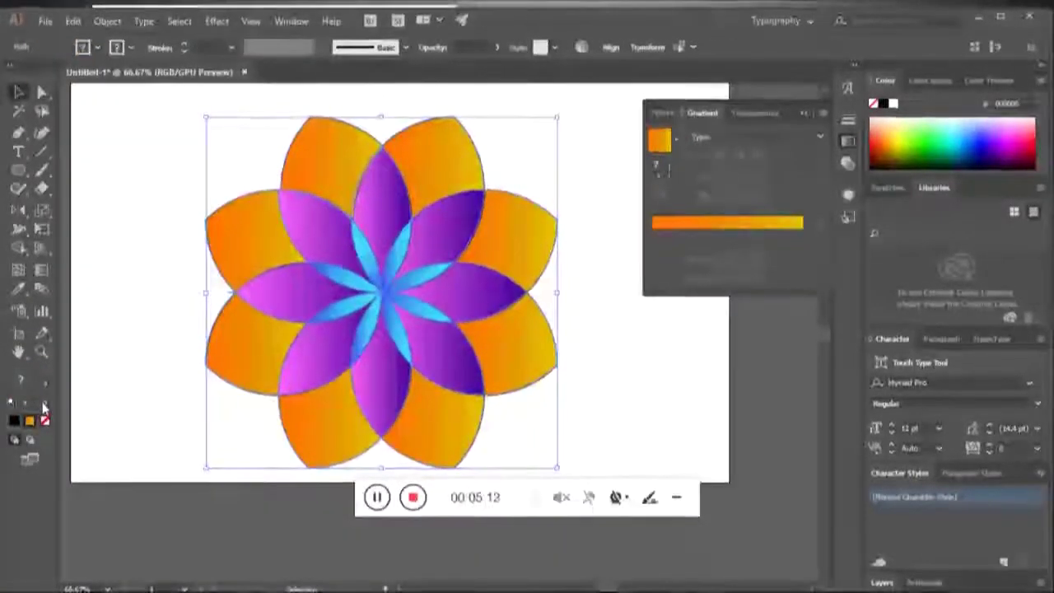
left_click(131, 325)
scroll(336, 205, "up", 2)
scroll(336, 205, "up", 3)
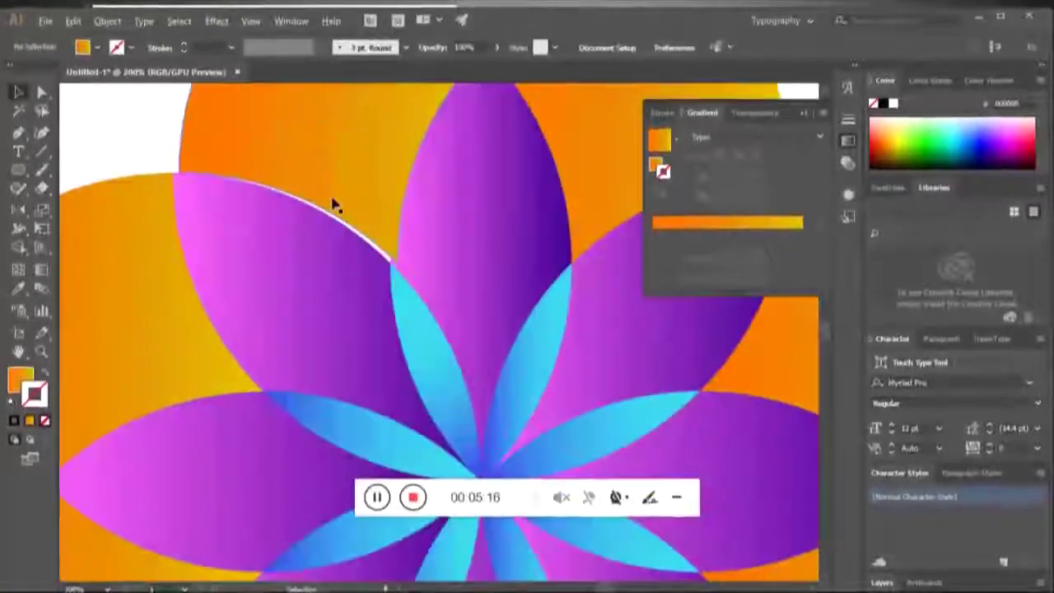
scroll(336, 205, "down", 4)
scroll(333, 206, "up", 3)
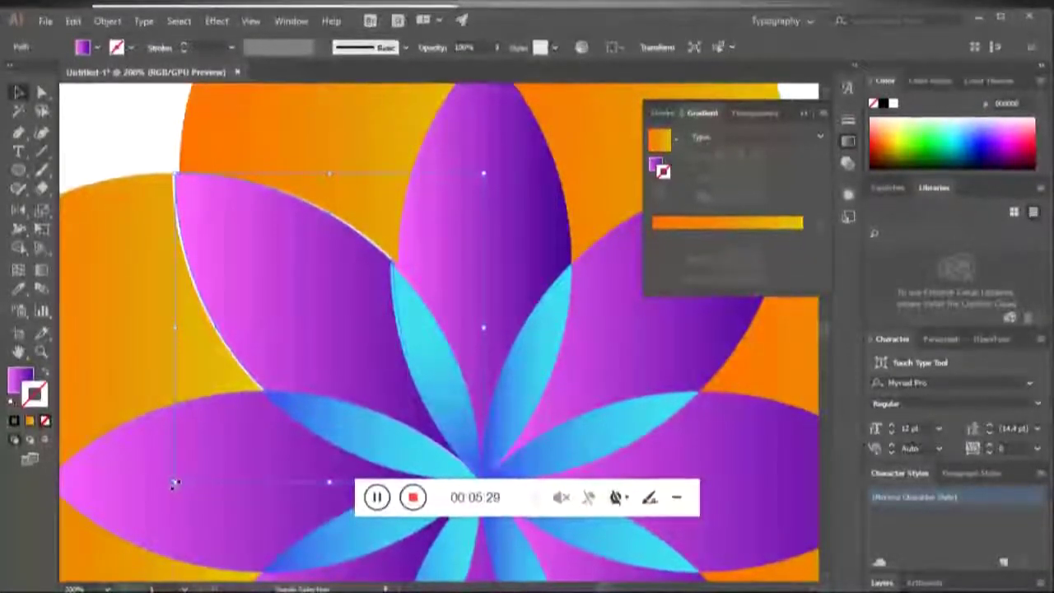
left_click_drag(160, 488, 162, 492)
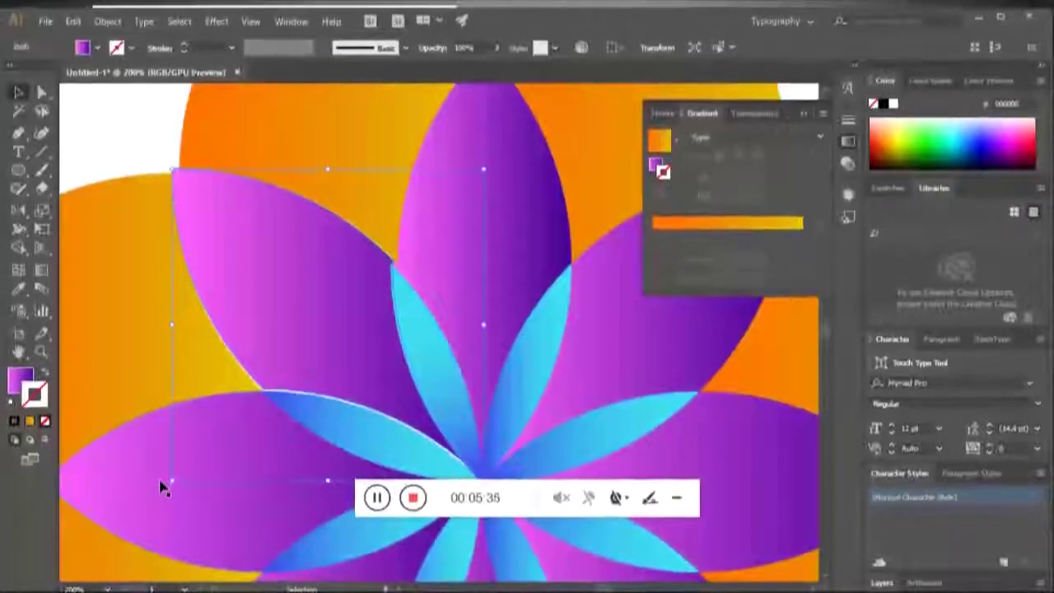
Zoom in and out around the flower to inspect the petal edges, then select everything
scroll(185, 483, "up", 3)
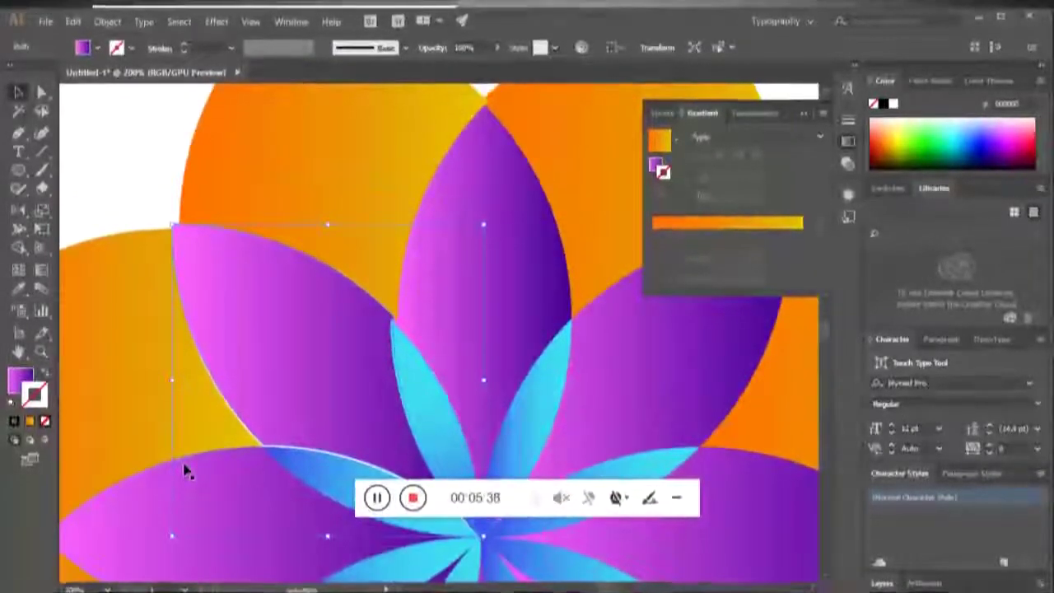
scroll(189, 470, "down", 3)
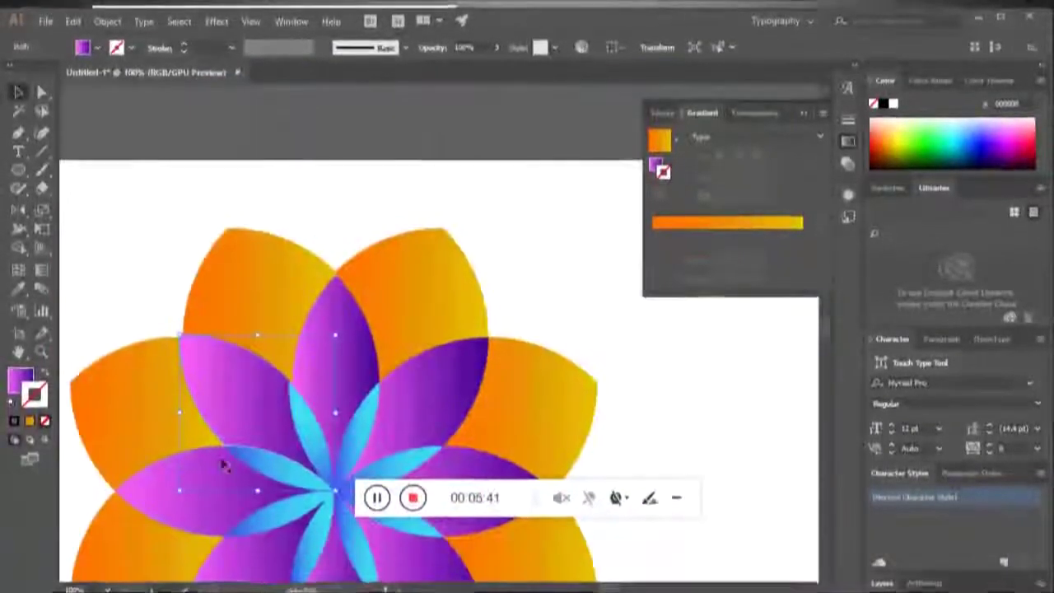
scroll(329, 265, "up", 4)
scroll(330, 265, "down", 4)
scroll(466, 294, "up", 3)
scroll(444, 275, "up", 1)
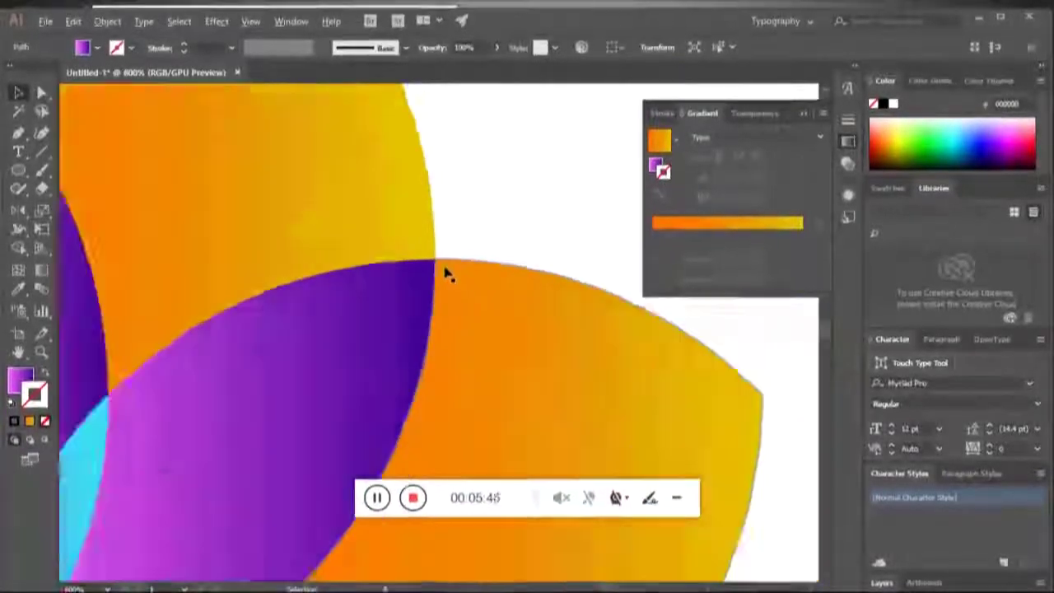
scroll(467, 328, "down", 4)
scroll(466, 328, "up", 5)
scroll(506, 280, "down", 5)
scroll(282, 165, "up", 4)
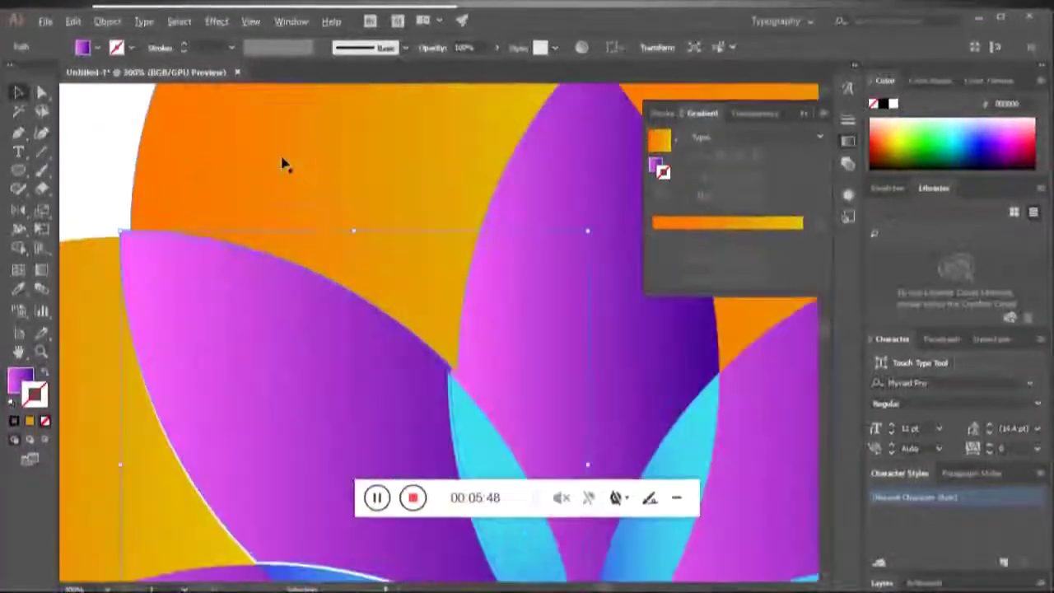
scroll(282, 163, "down", 3)
scroll(153, 376, "up", 3)
scroll(318, 477, "down", 2)
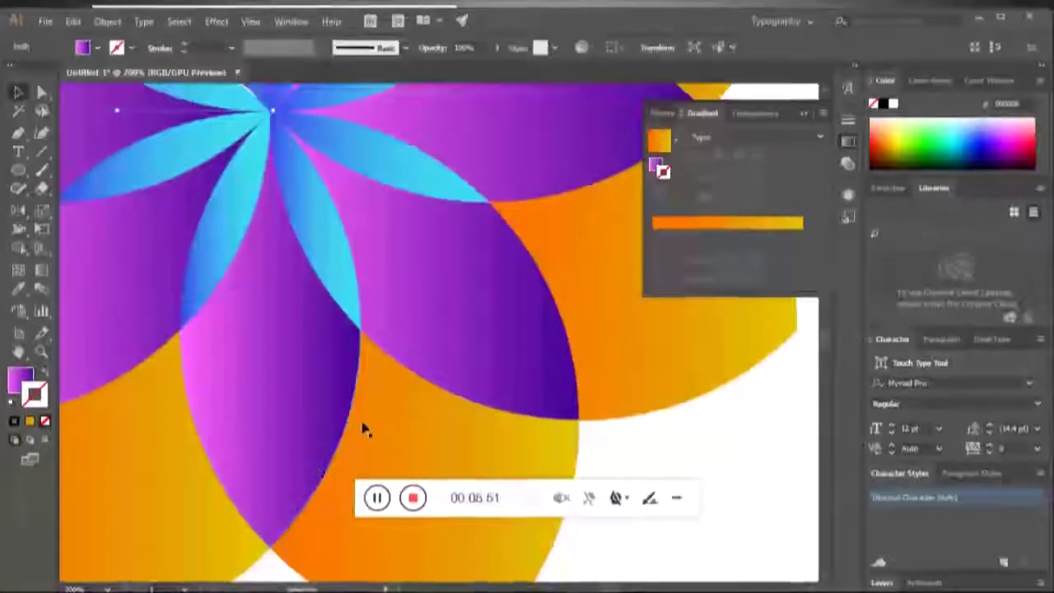
scroll(363, 424, "up", 3)
scroll(258, 310, "up", 2)
scroll(207, 224, "up", 3)
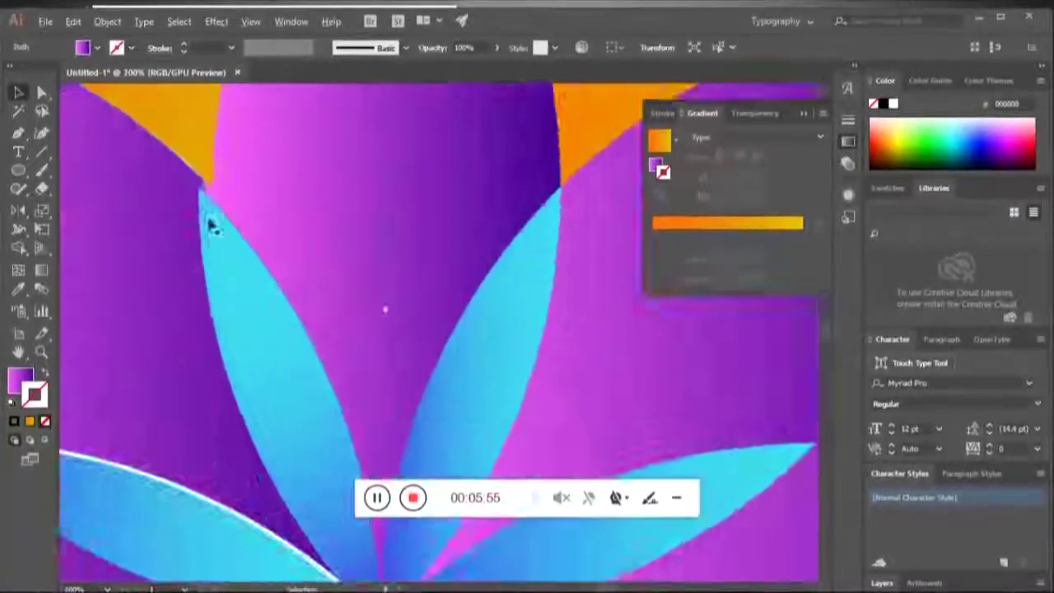
scroll(210, 226, "up", 2)
scroll(210, 226, "down", 2)
scroll(209, 226, "down", 2)
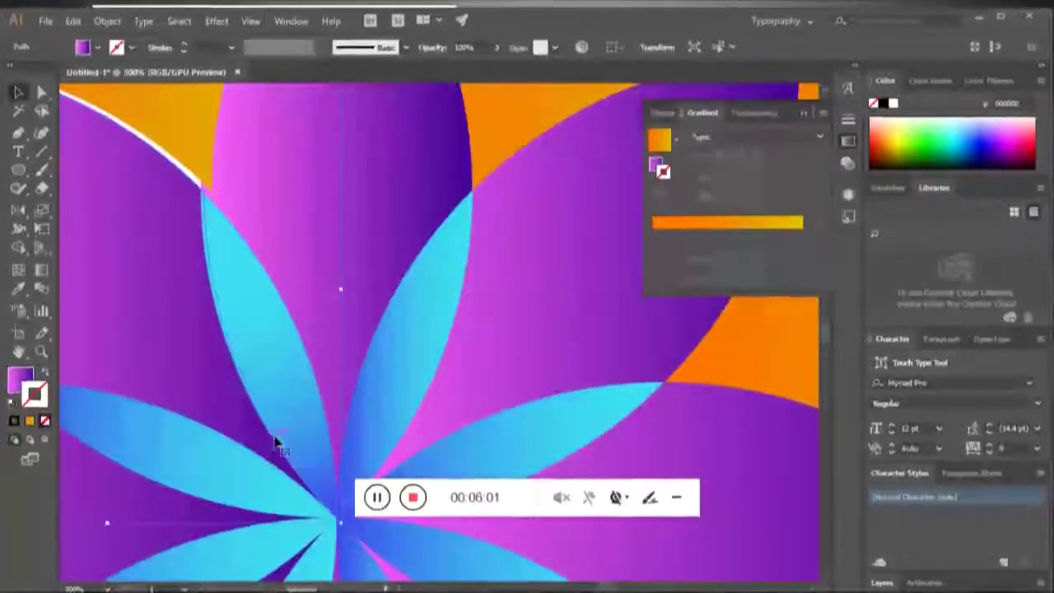
key("ctrl+a")
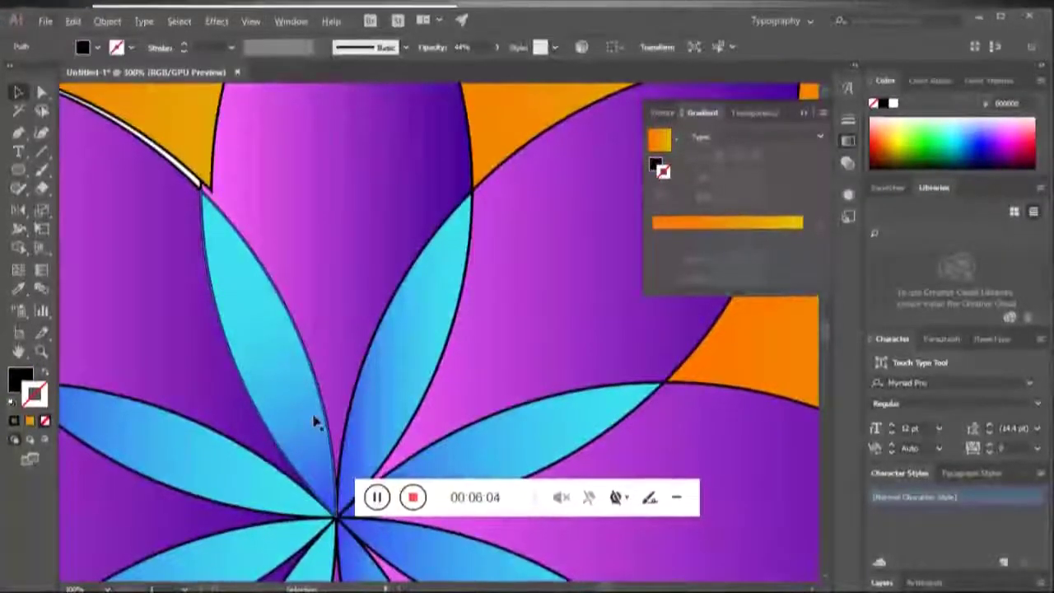
Copy an orange petal's gradient onto the grey bottom petal with the Eyedropper (I)
scroll(315, 420, "down", 2)
scroll(206, 324, "up", 3)
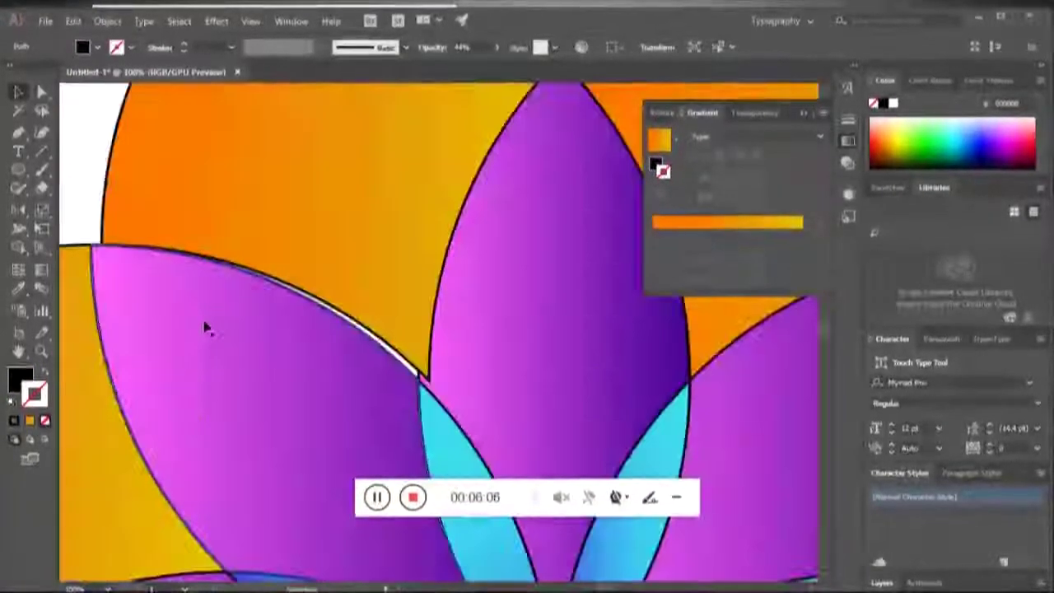
left_click(301, 253)
scroll(305, 255, "down", 3)
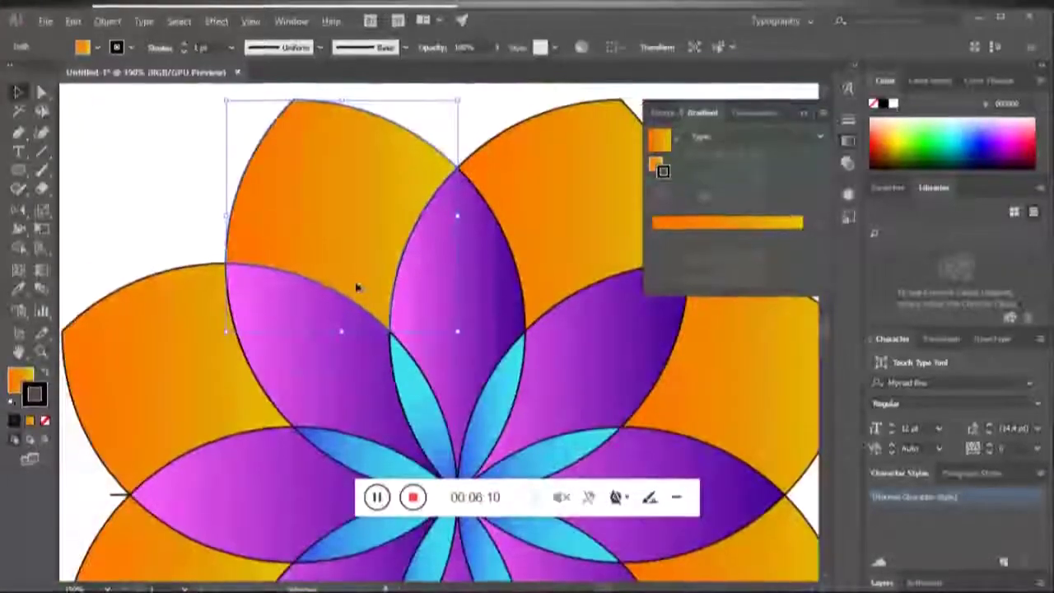
left_click_drag(188, 181, 497, 531)
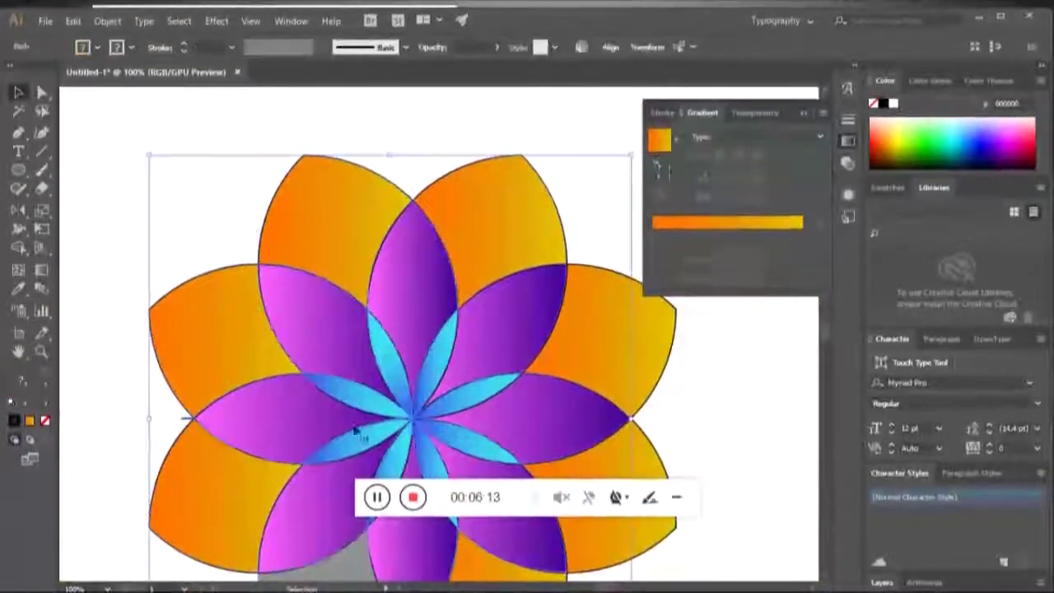
left_click(79, 254)
scroll(245, 271, "down", 2)
left_click(327, 455)
key("i")
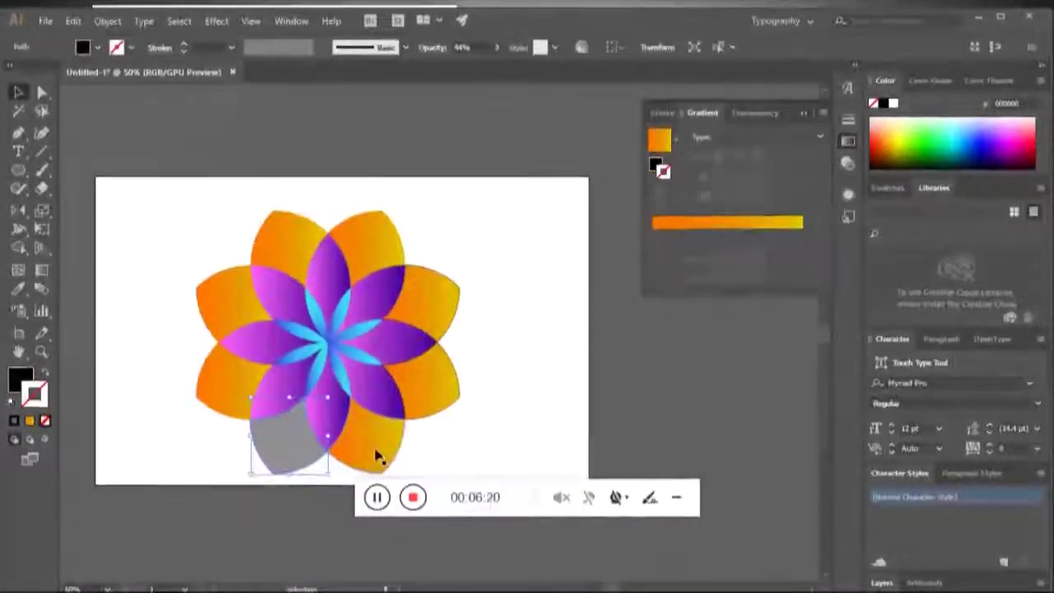
left_click(383, 445)
key("v")
left_click(176, 177)
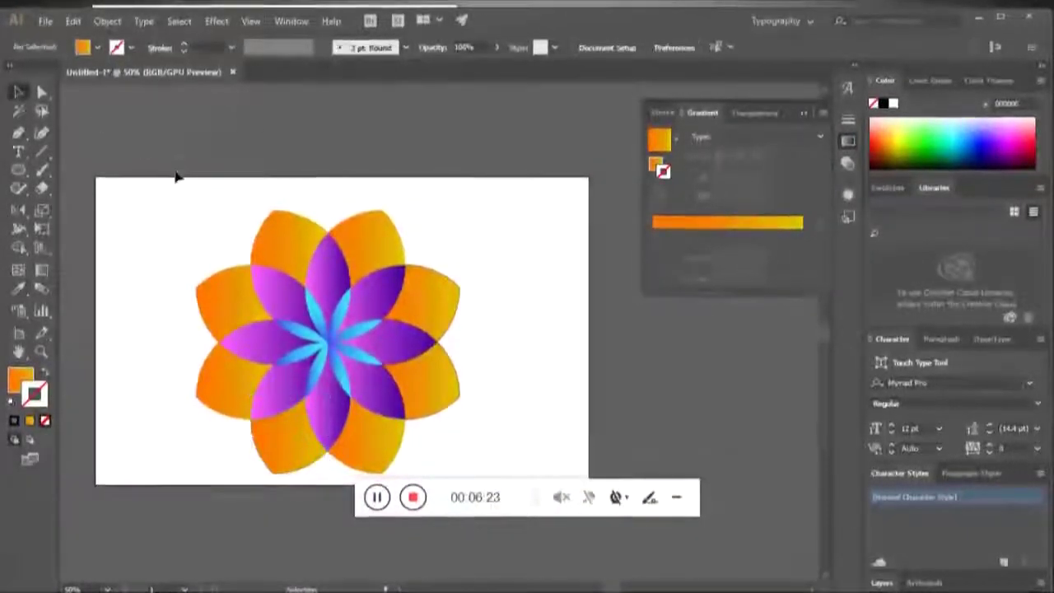
Select the vertical blue inner petal
scroll(268, 355, "down", 1)
scroll(267, 356, "up", 4)
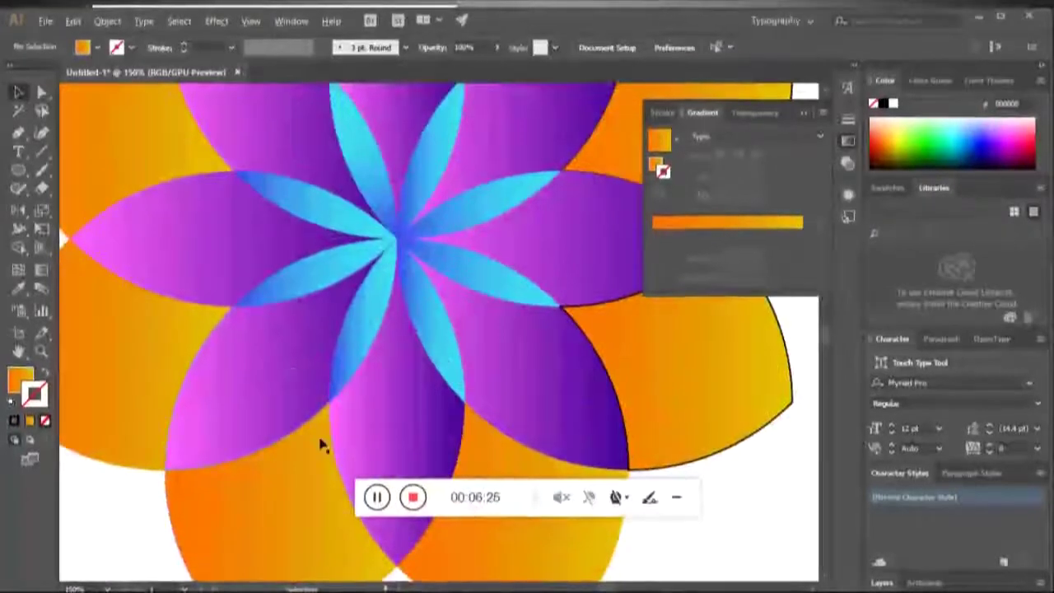
scroll(322, 442, "left", 1)
scroll(346, 342, "down", 2)
left_click(364, 303)
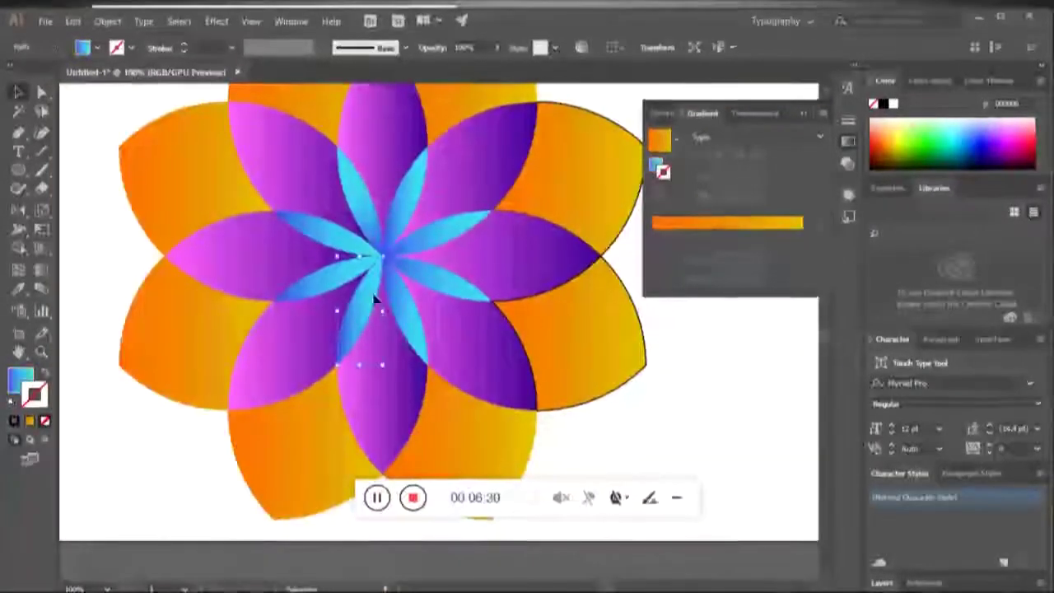
Add the upper-right and upper-left blue petals to the selection and nudge them slightly right
left_click(430, 236, "shift")
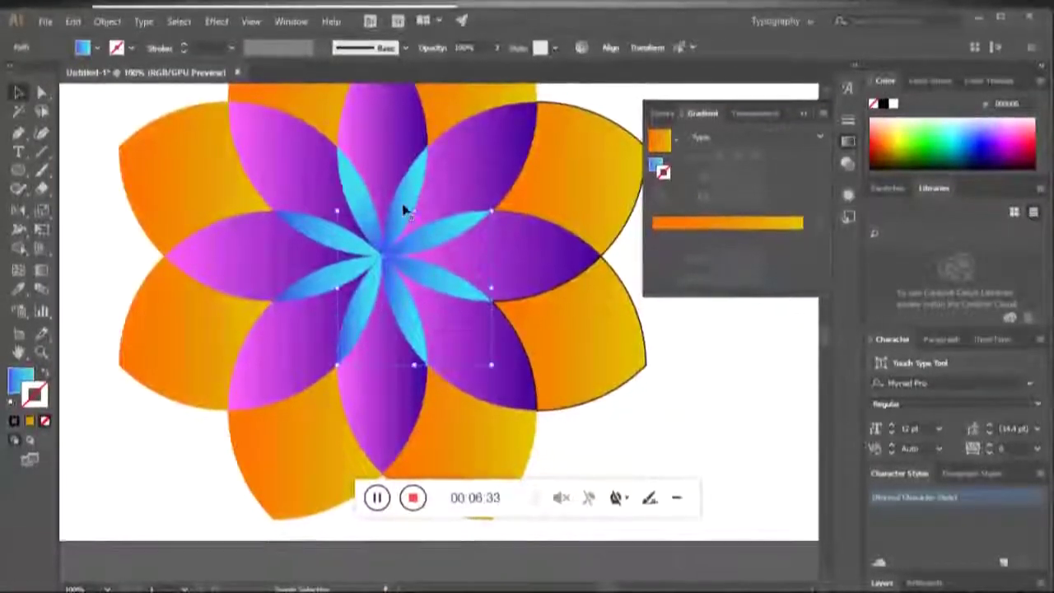
left_click(325, 278)
left_click(334, 244)
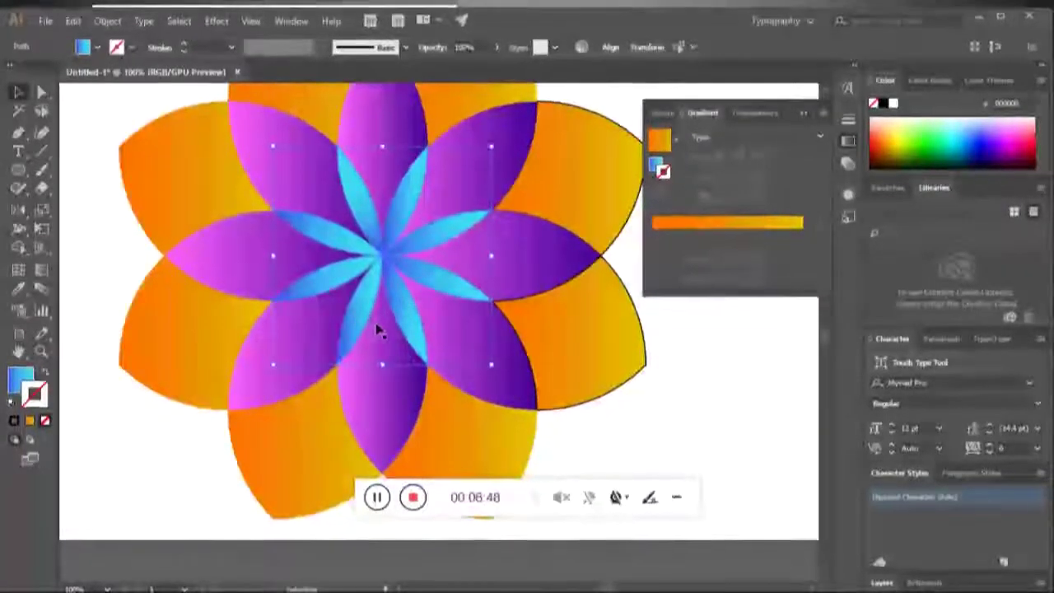
left_click_drag(399, 288, 397, 294)
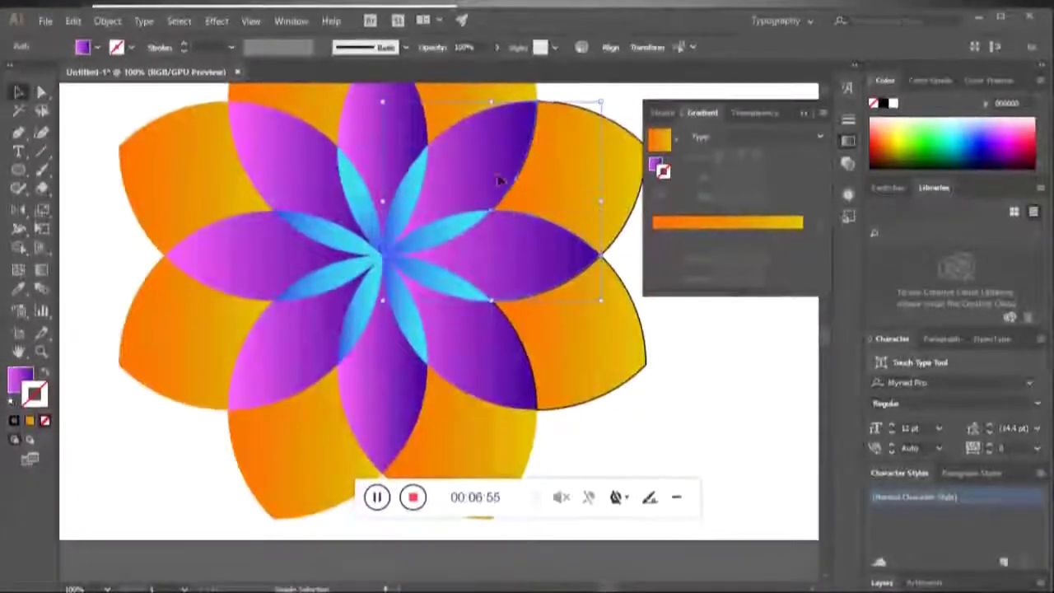
Select all the blue inner petals and bring up the Effect > Stylize choices
left_click(249, 219, "shift")
left_click(327, 376, "shift")
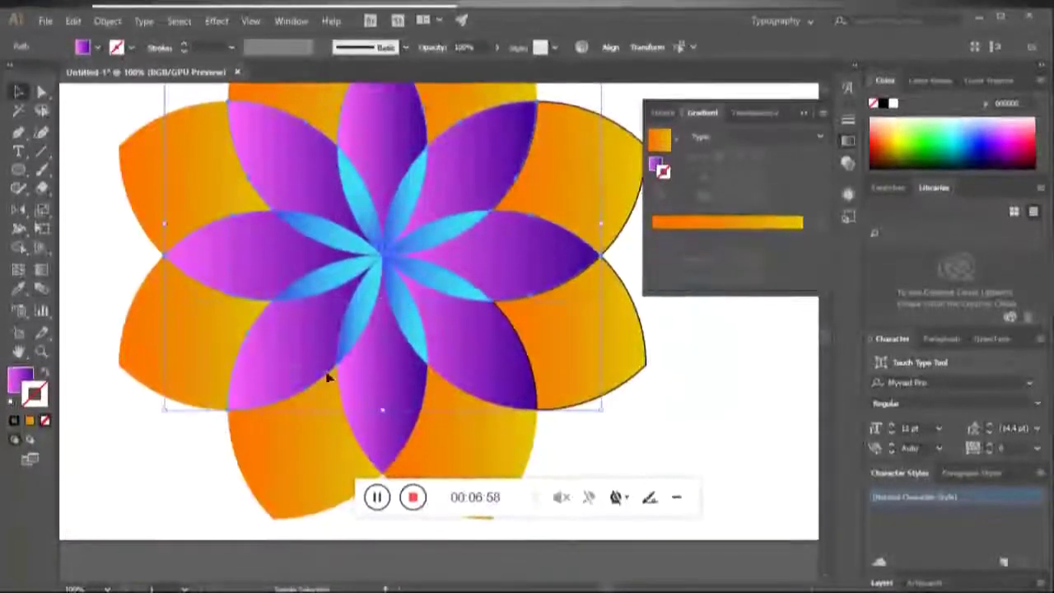
key("a")
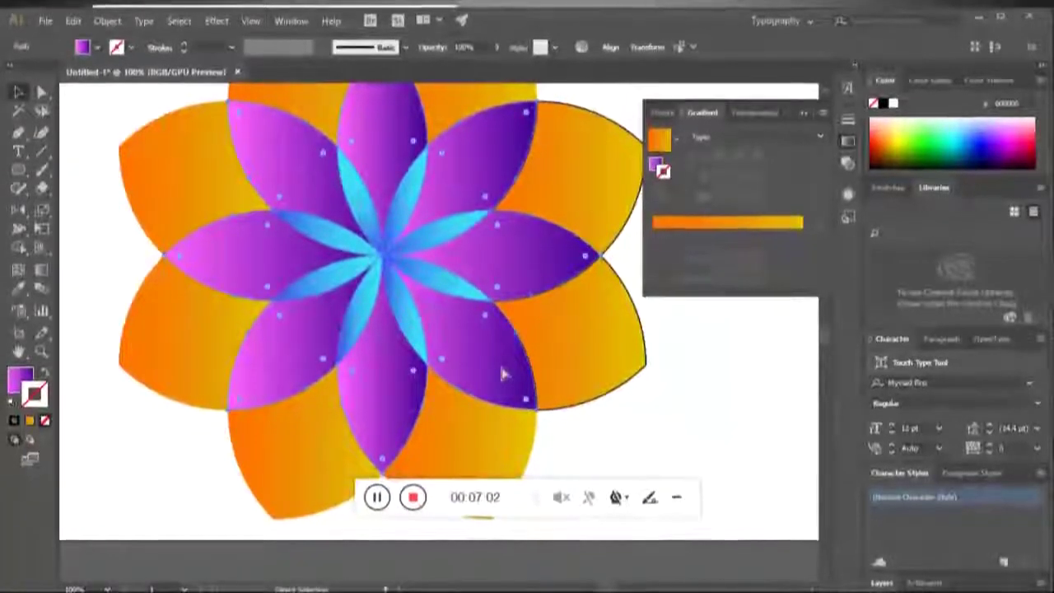
left_click(433, 288)
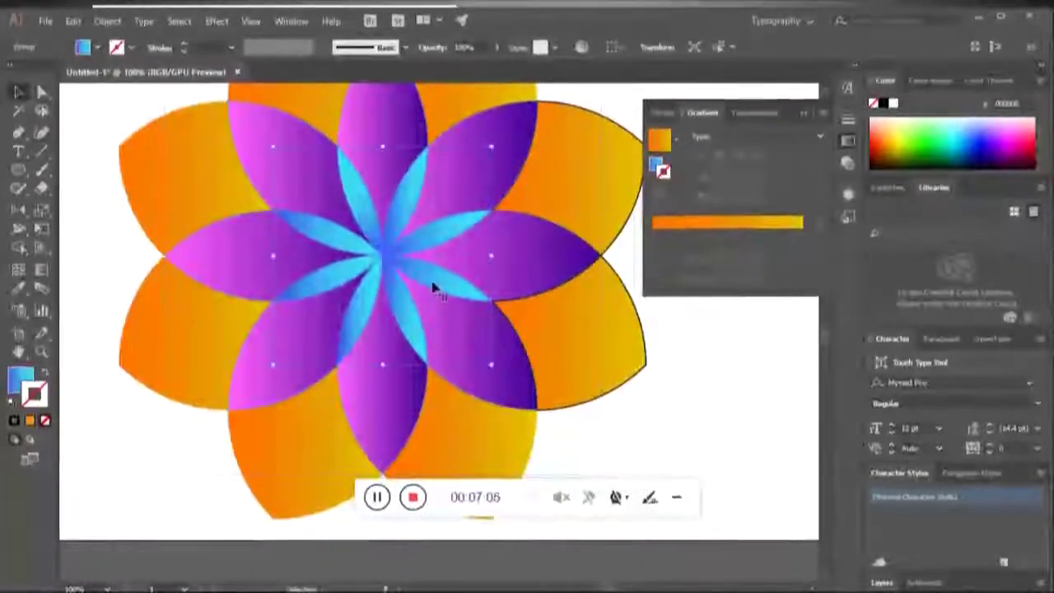
left_click(251, 23)
mouse_move(237, 195)
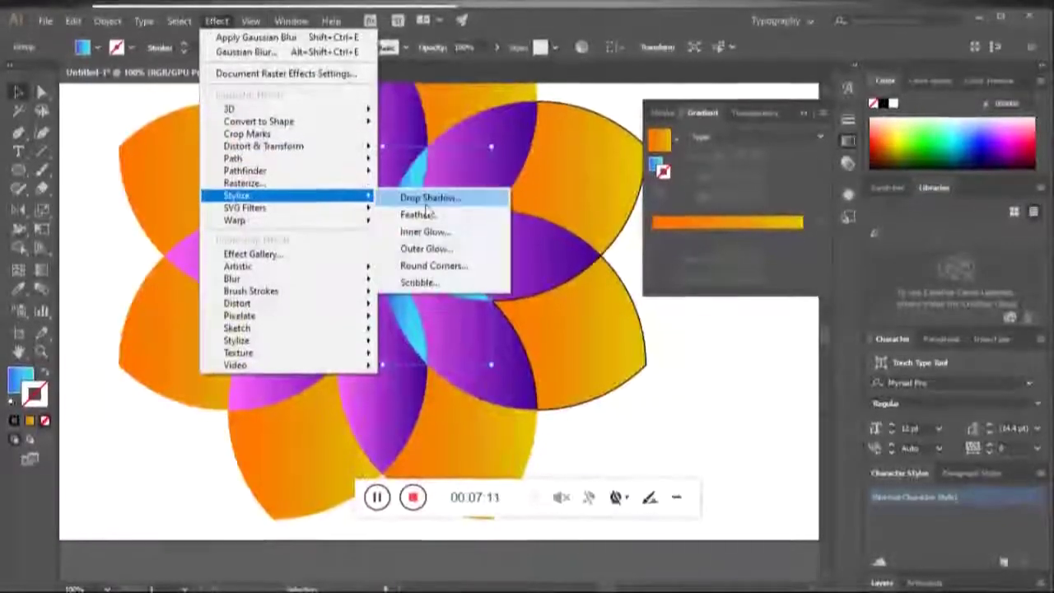
Open Drop Shadow with Preview on and set the shadow opacity
left_click(427, 200)
left_click(797, 294)
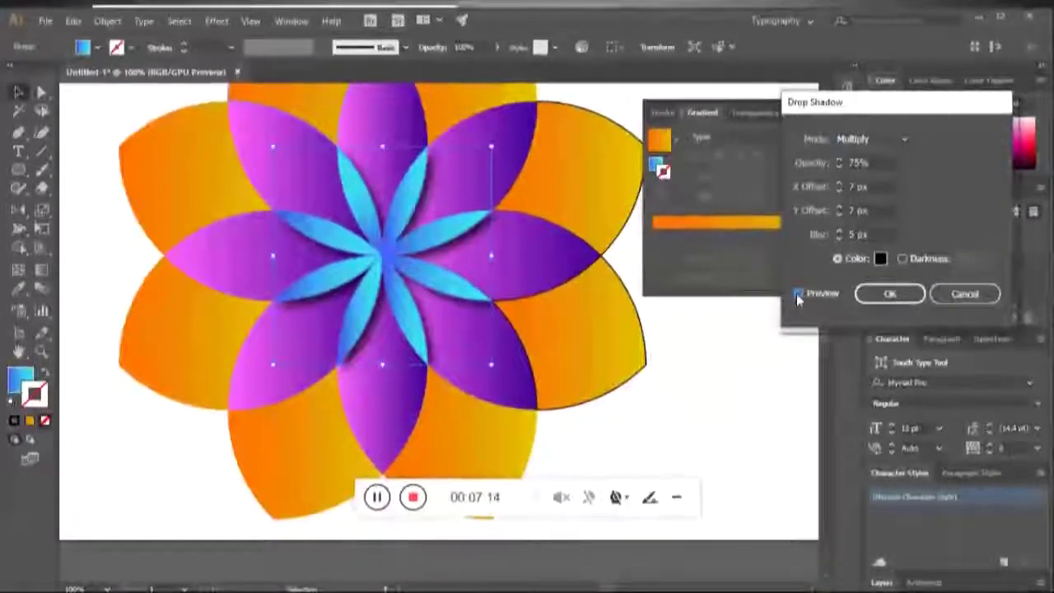
double_click(874, 186)
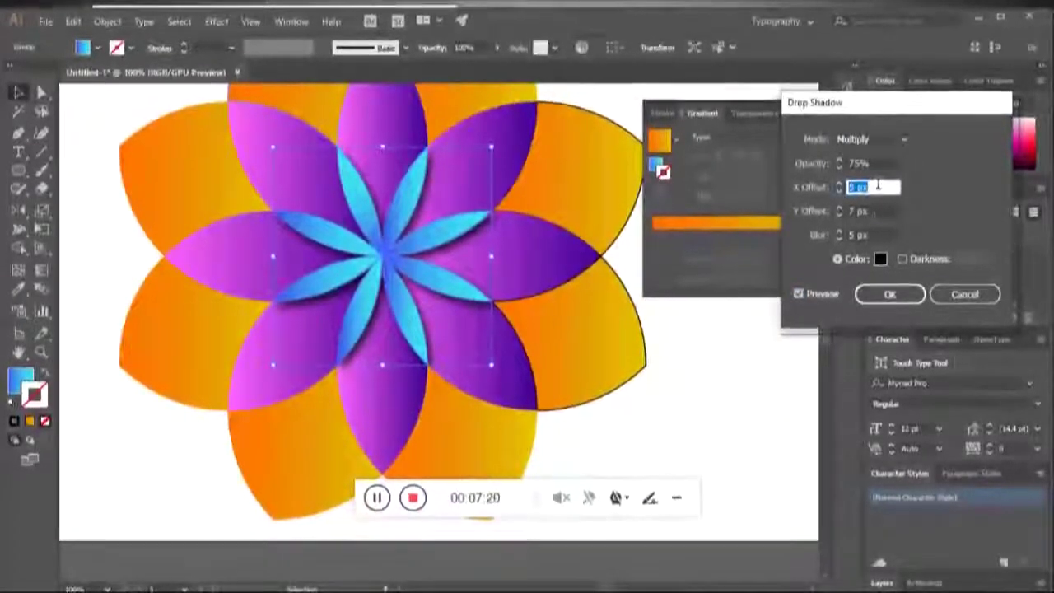
double_click(875, 234)
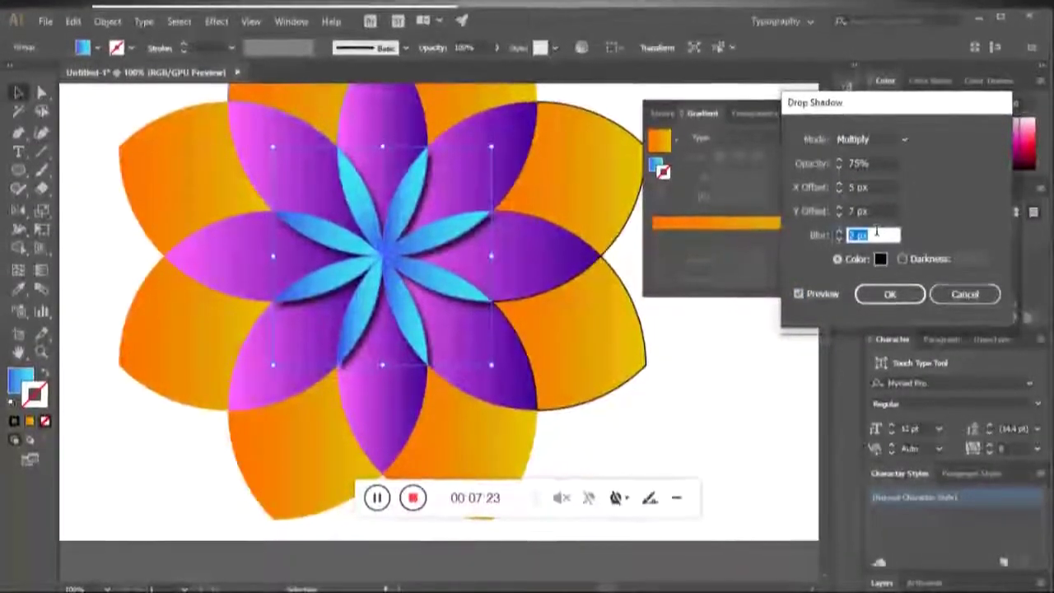
double_click(872, 163)
type("82")
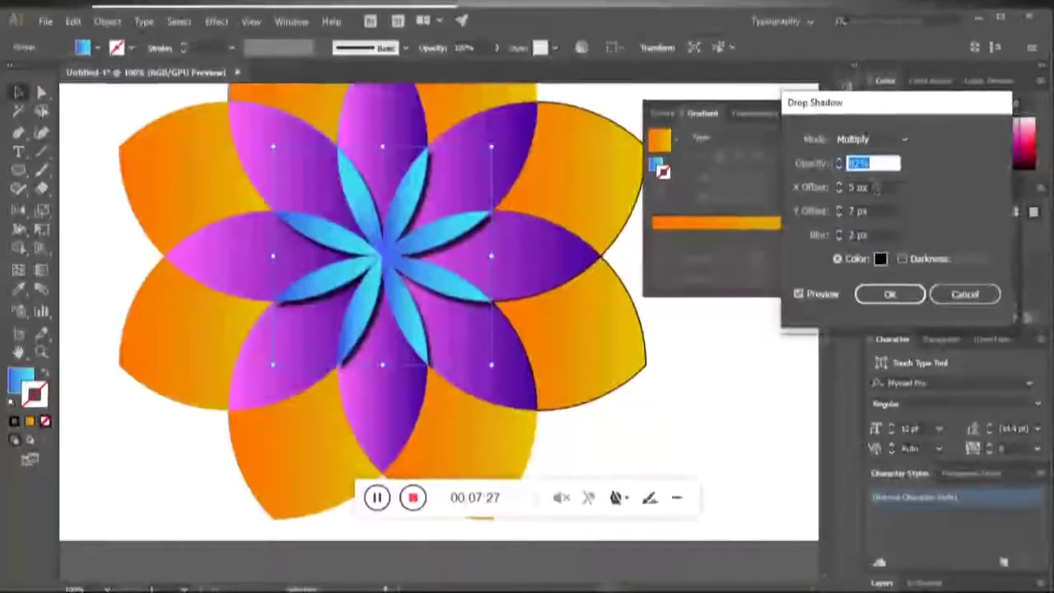
left_click(875, 187)
Set the shadow's X Offset to 0 px and Y Offset to 2 px
double_click(875, 187)
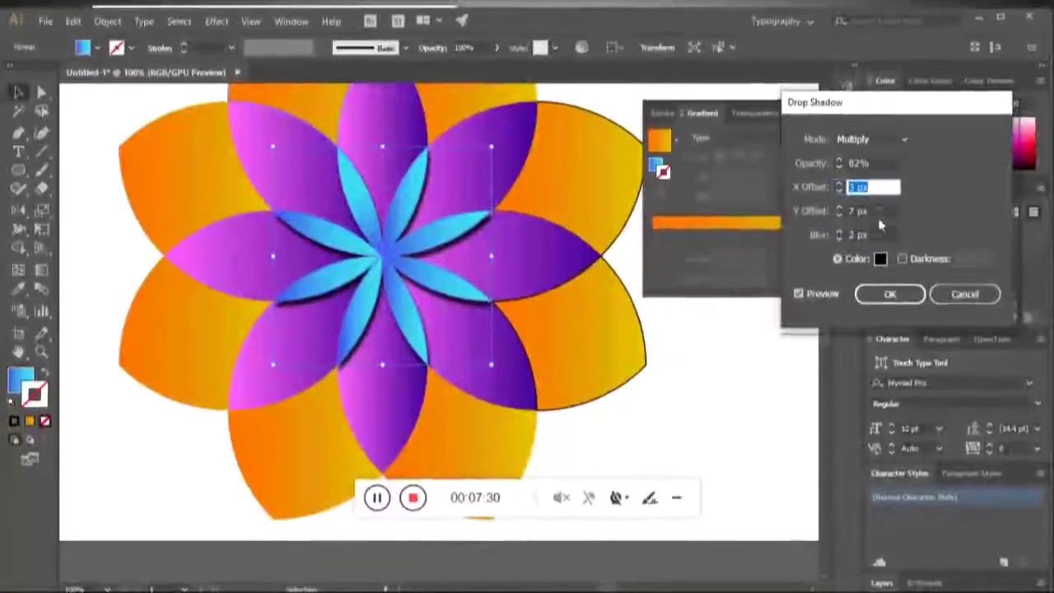
type("3")
double_click(875, 210)
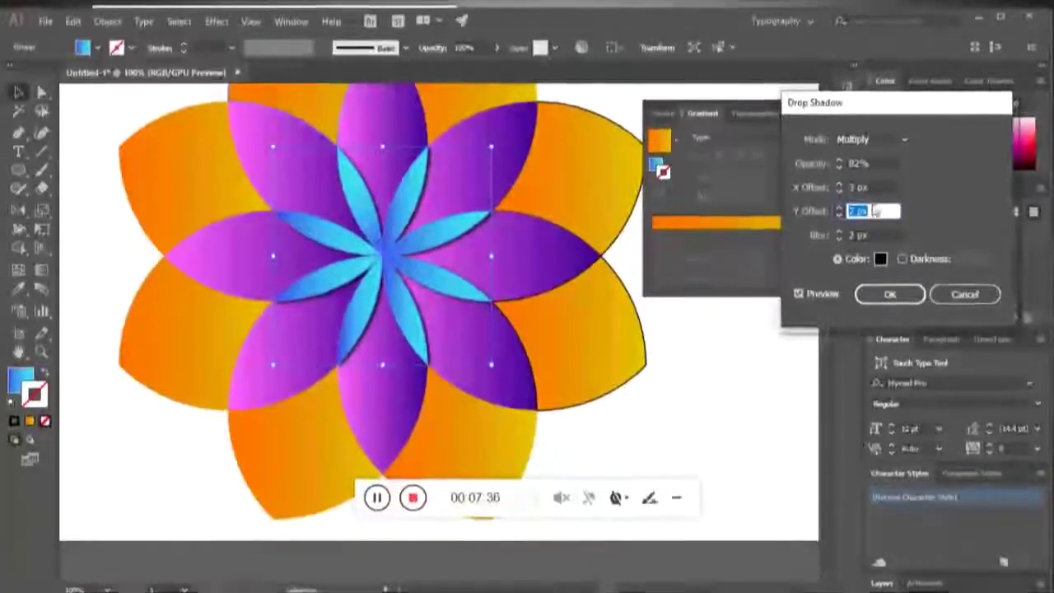
double_click(876, 187)
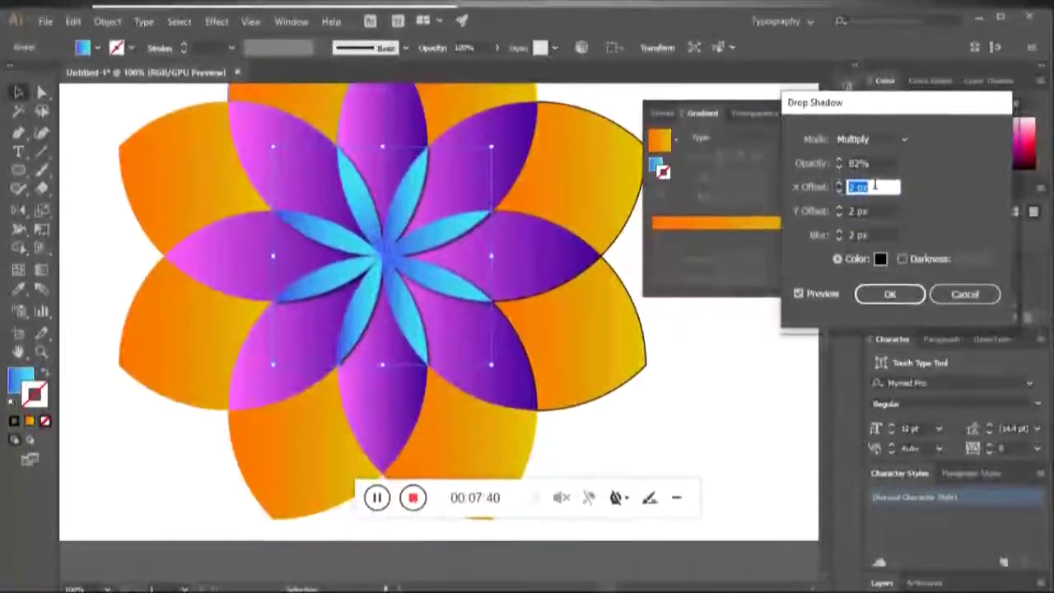
type("0")
double_click(887, 234)
type("5")
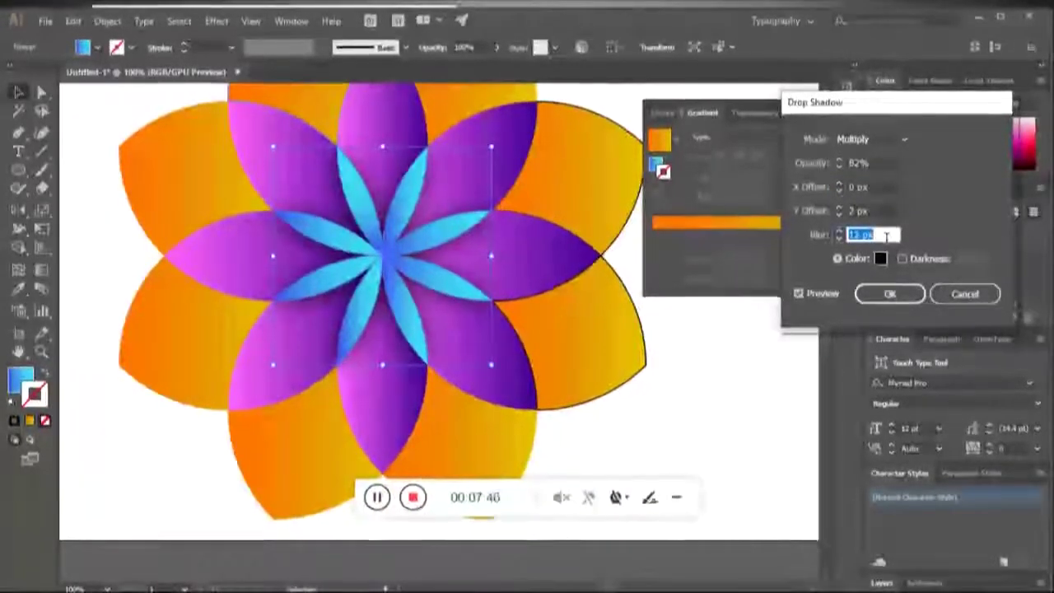
double_click(878, 187)
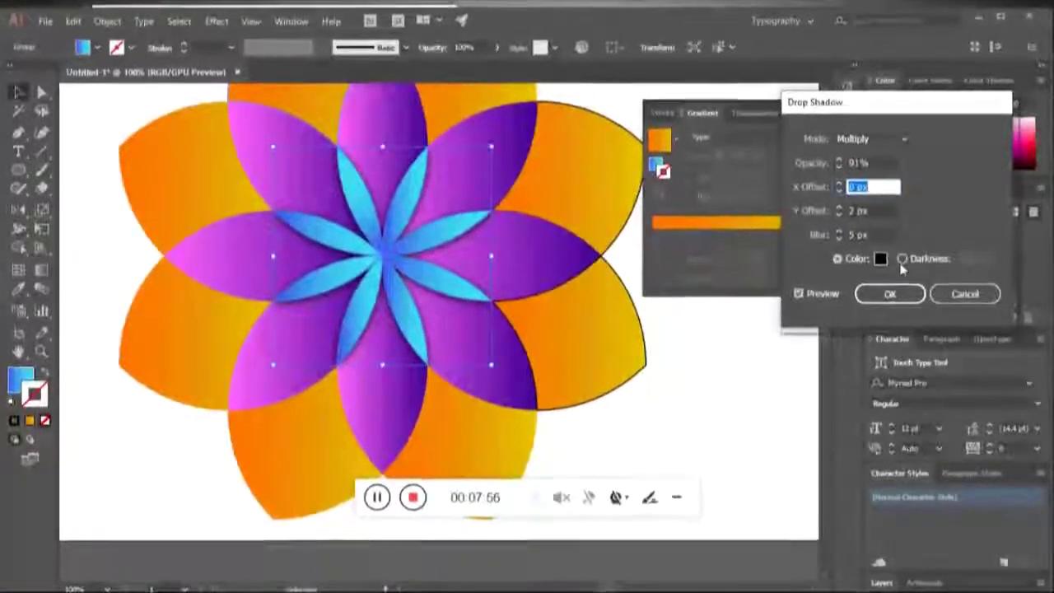
left_click(901, 262)
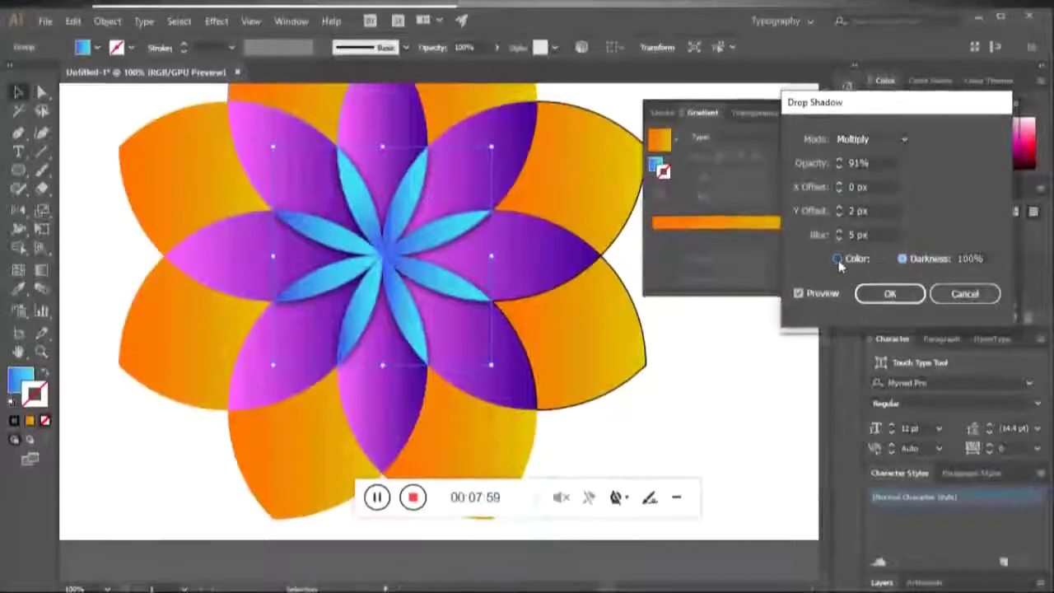
Lower the shadow blur to 2 px and apply the drop shadow
double_click(881, 234)
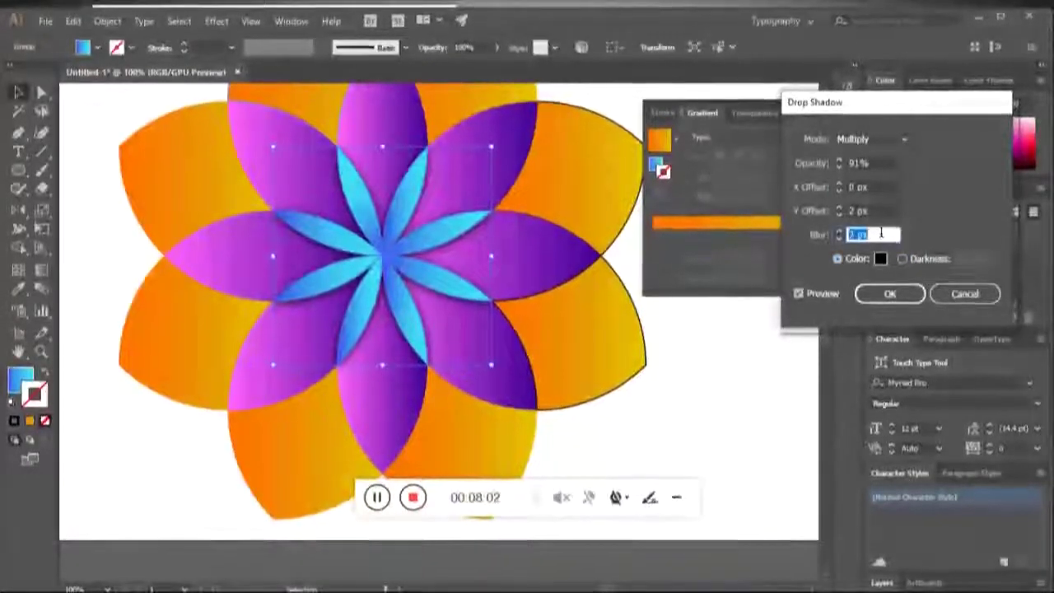
key("Down")
key("Down")
key("Down")
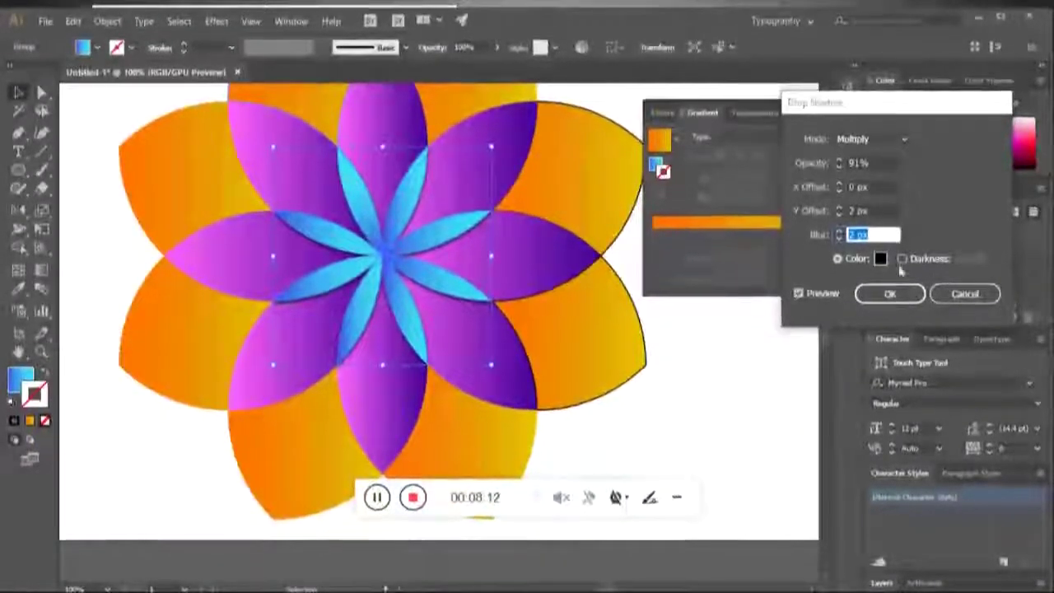
left_click(890, 294)
Reapply the drop shadow to the purple petals
scroll(605, 330, "down", 1)
left_click(700, 367)
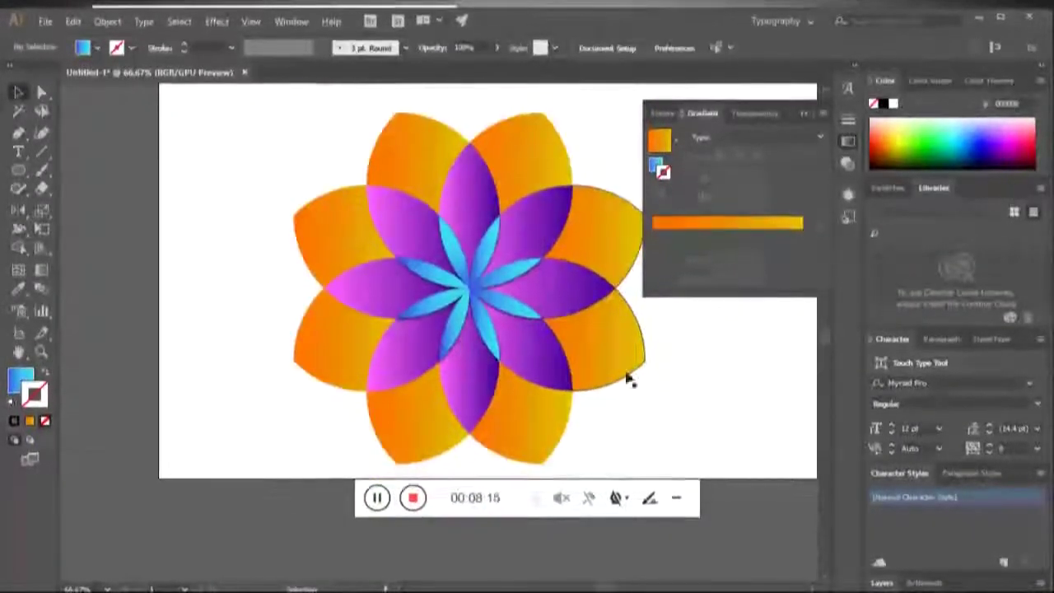
scroll(527, 321, "up", 3)
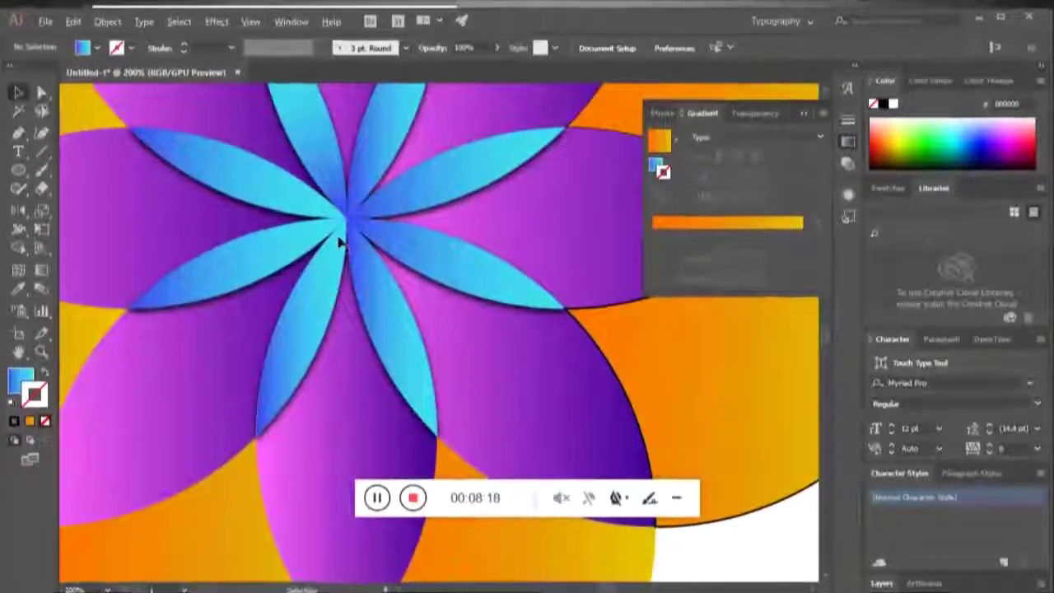
left_click(254, 115)
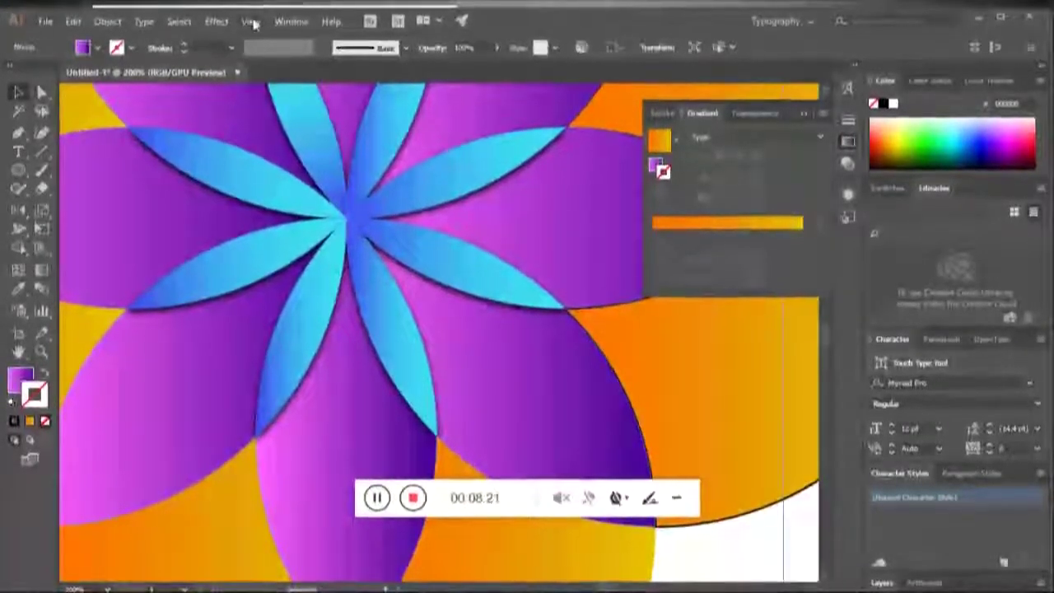
left_click(217, 21)
left_click(255, 38)
Group the orange petals and reapply the drop shadow to them
scroll(494, 248, "down", 2)
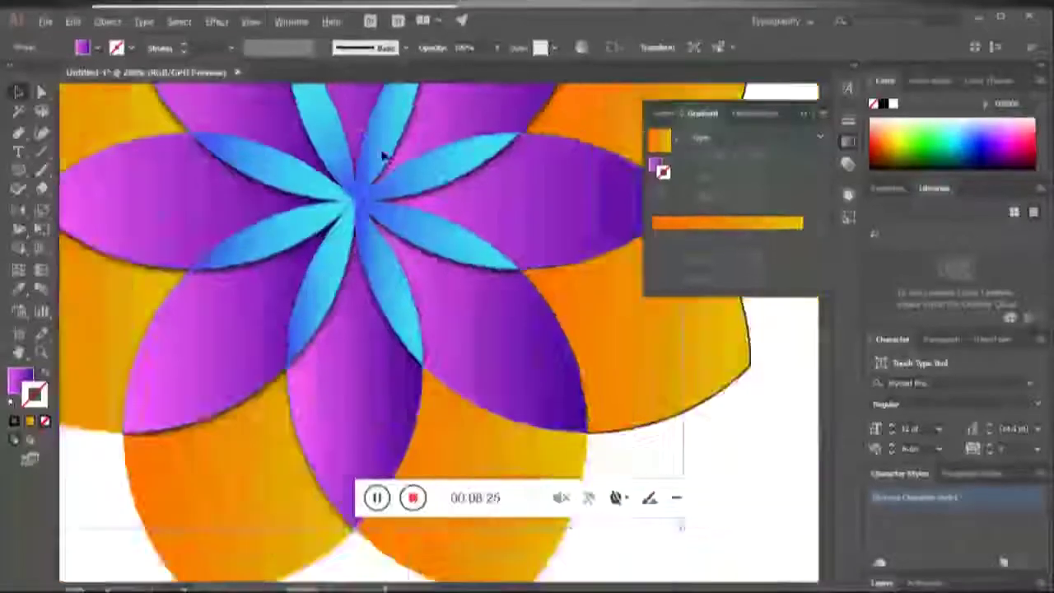
scroll(494, 247, "down", 1)
scroll(568, 230, "down", 1)
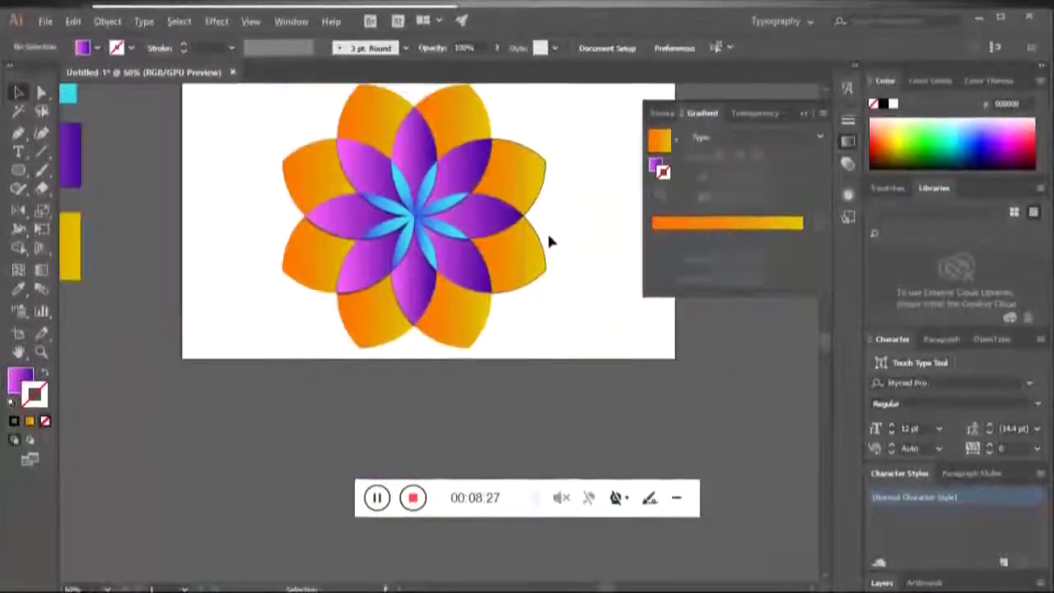
left_click(527, 198)
key("ctrl+a")
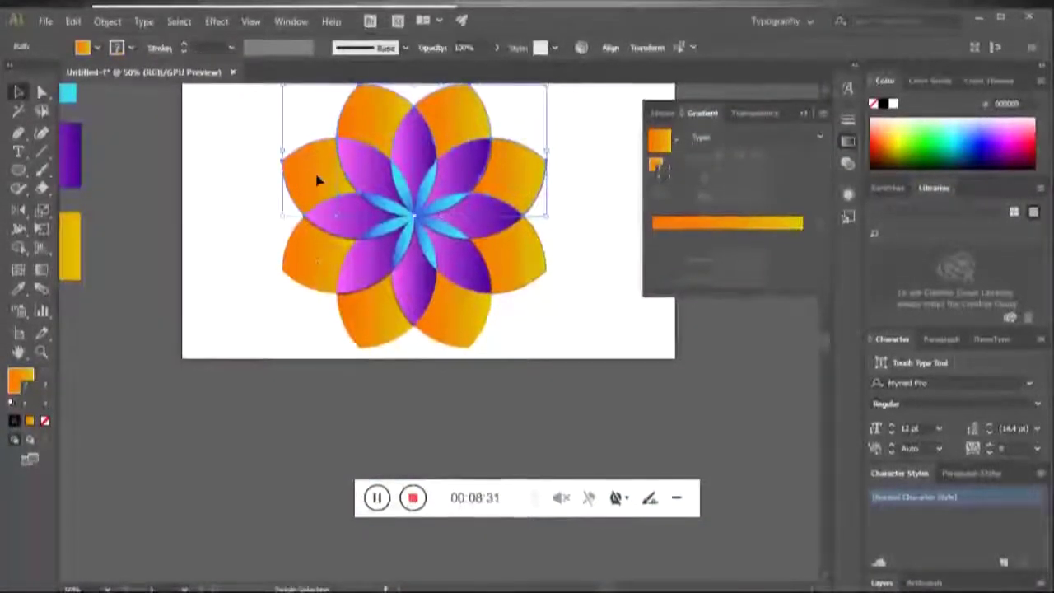
key("ctrl+g")
left_click(216, 21)
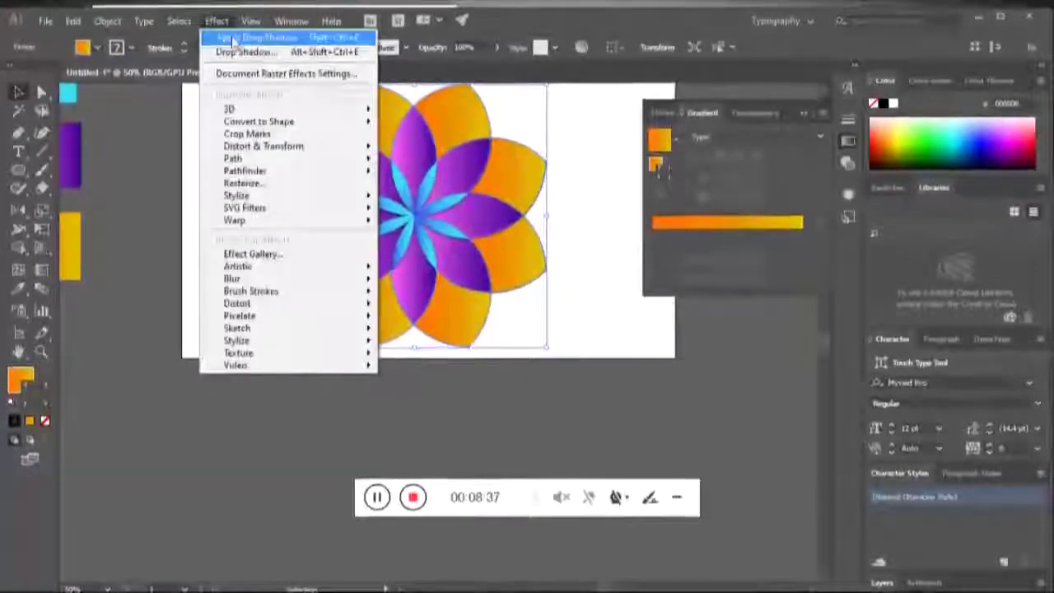
left_click(247, 35)
Deselect, then select the whole flower group
left_click(536, 125)
scroll(407, 213, "down", 2)
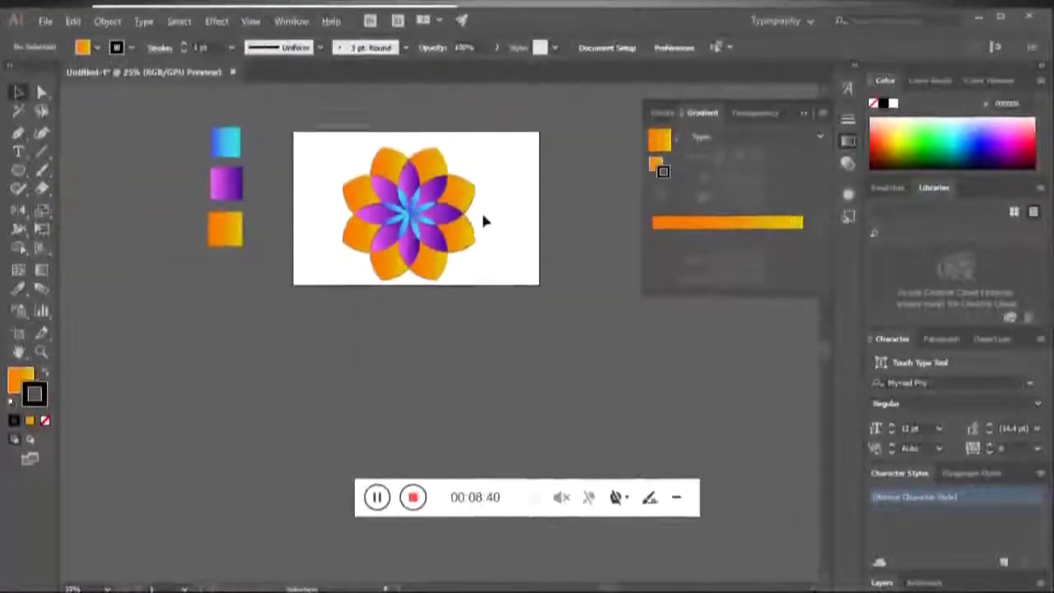
scroll(484, 221, "up", 1)
mouse_move(494, 158)
left_mouse_down()
mouse_move(292, 277)
mouse_move(327, 272)
left_mouse_up()
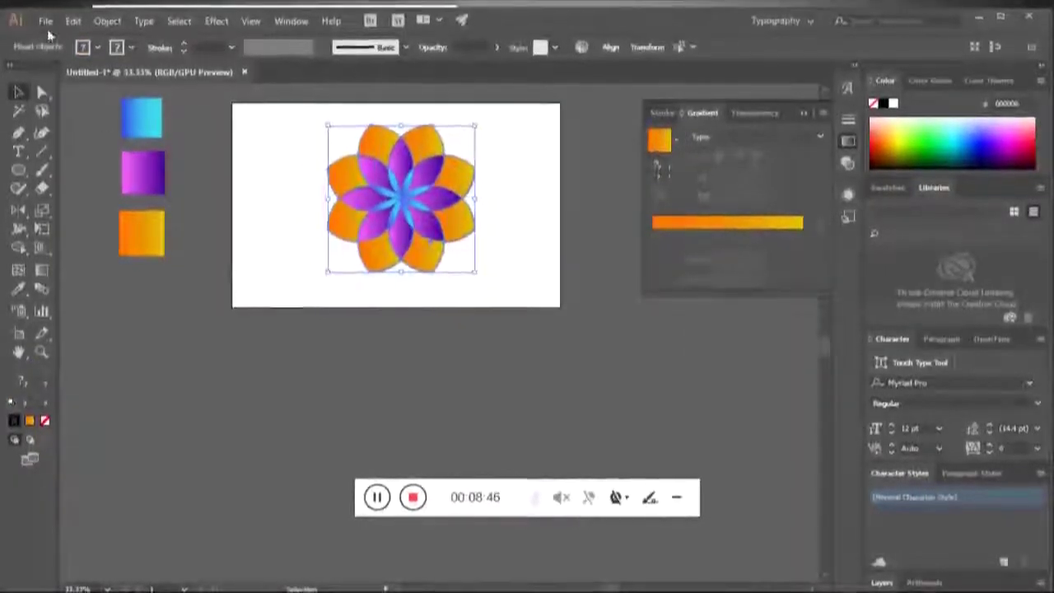
Draw a rectangle covering the whole artboard
key("ctrl+shift+a")
mouse_move(18, 169)
left_mouse_down()
mouse_move(74, 188)
mouse_move(90, 170)
left_mouse_up()
left_click_drag(233, 103, 561, 307)
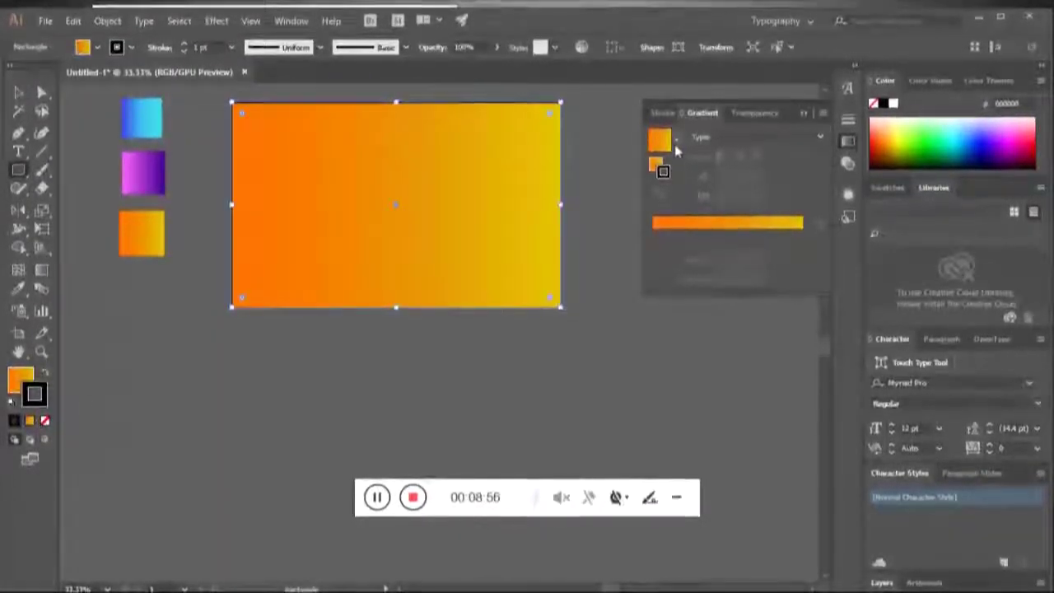
Fill the rectangle with the White, Black gradient preset set to Radial
left_click(675, 148)
left_click(584, 169)
left_click(782, 137)
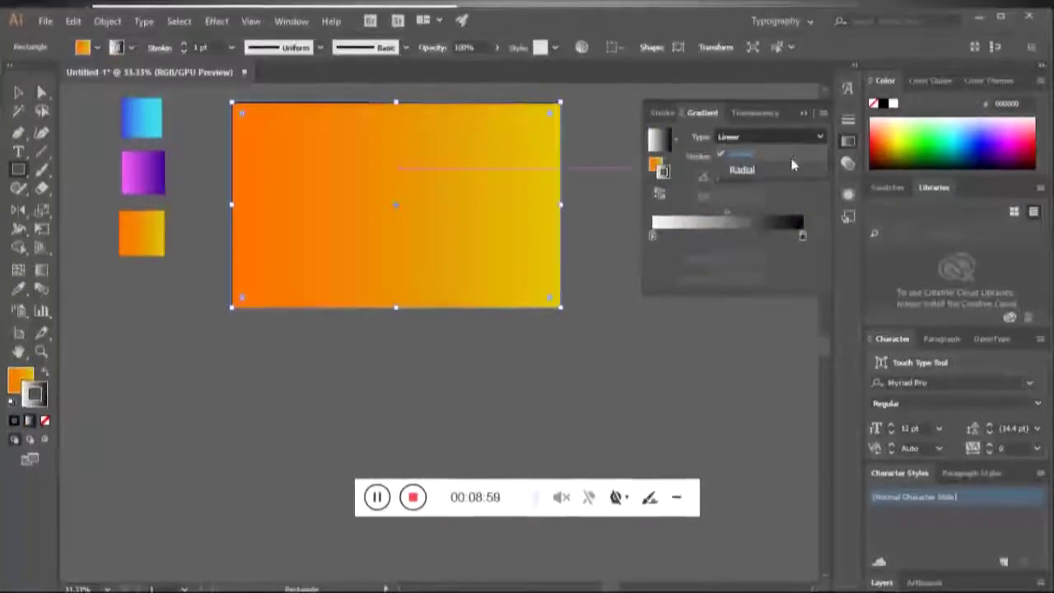
left_click(792, 167)
left_click(14, 93)
left_click(30, 418)
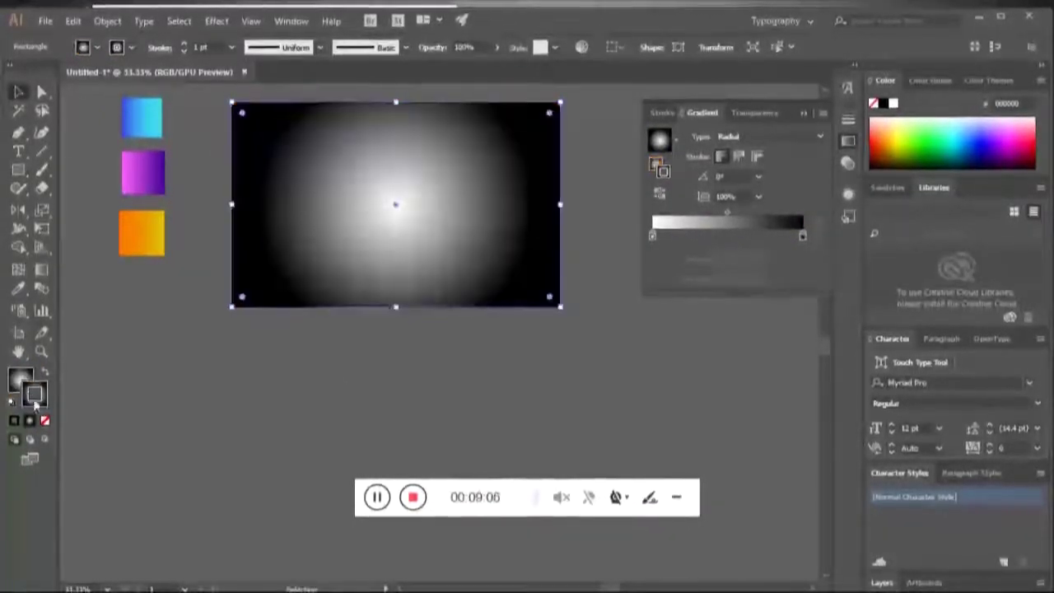
Remove the rectangle's outline, darken the outer stop to grey and place it at 100%
left_click(44, 421)
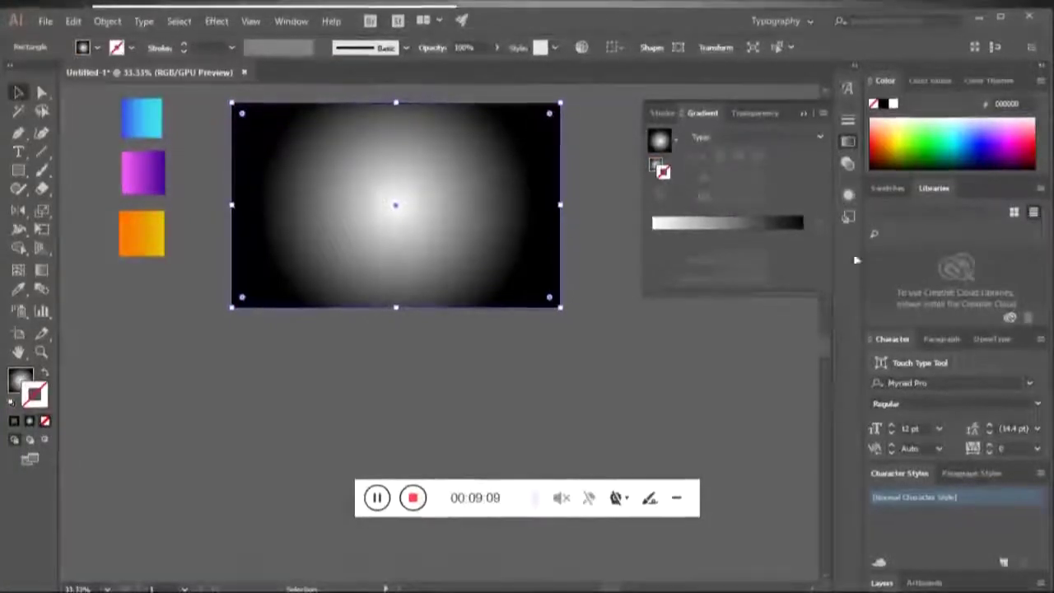
left_click(775, 238)
left_click(775, 237)
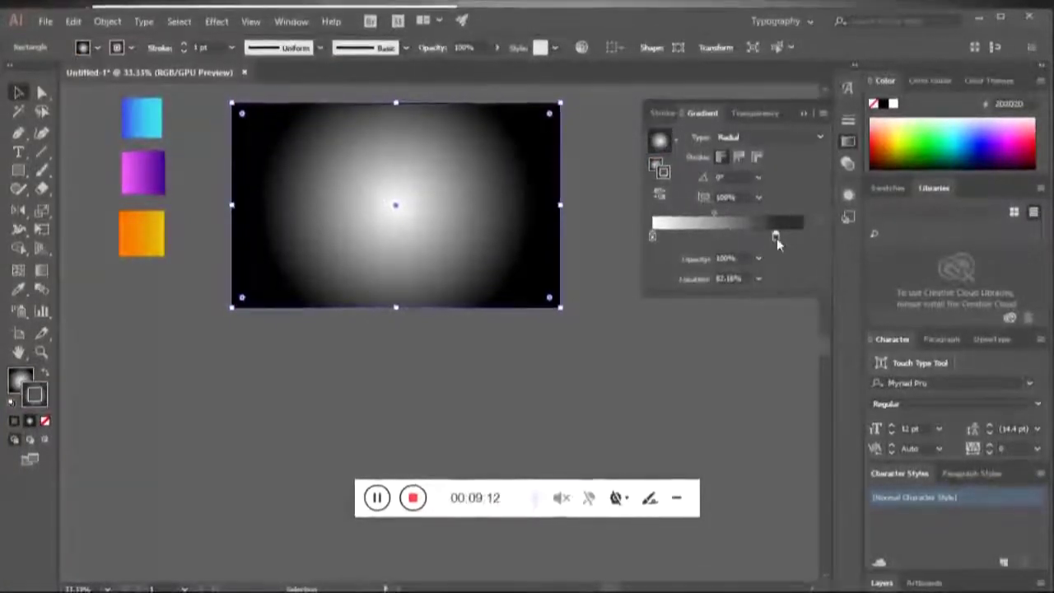
left_click(45, 421)
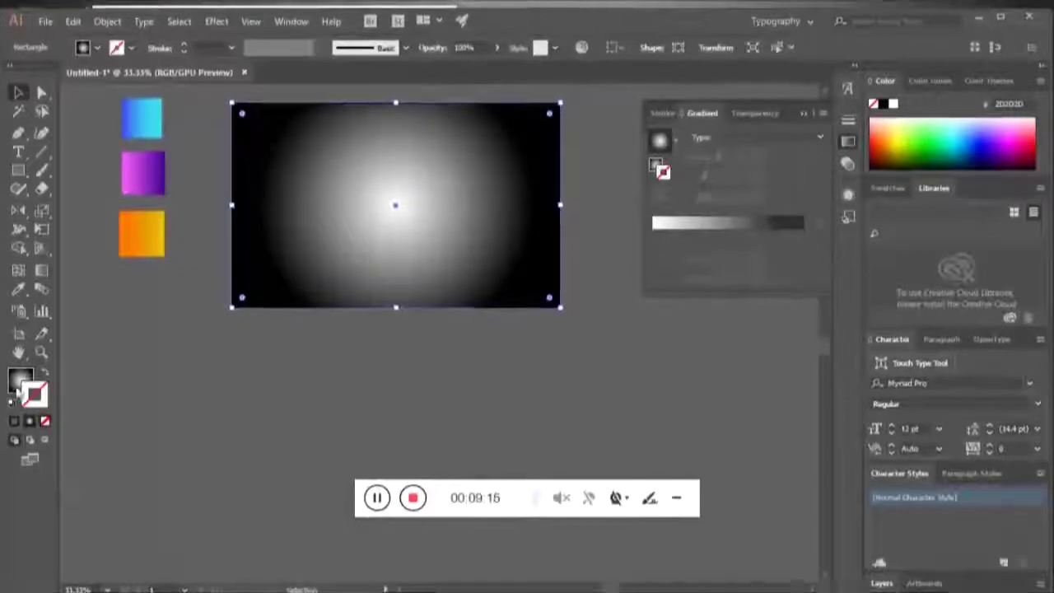
left_click_drag(807, 241, 789, 240)
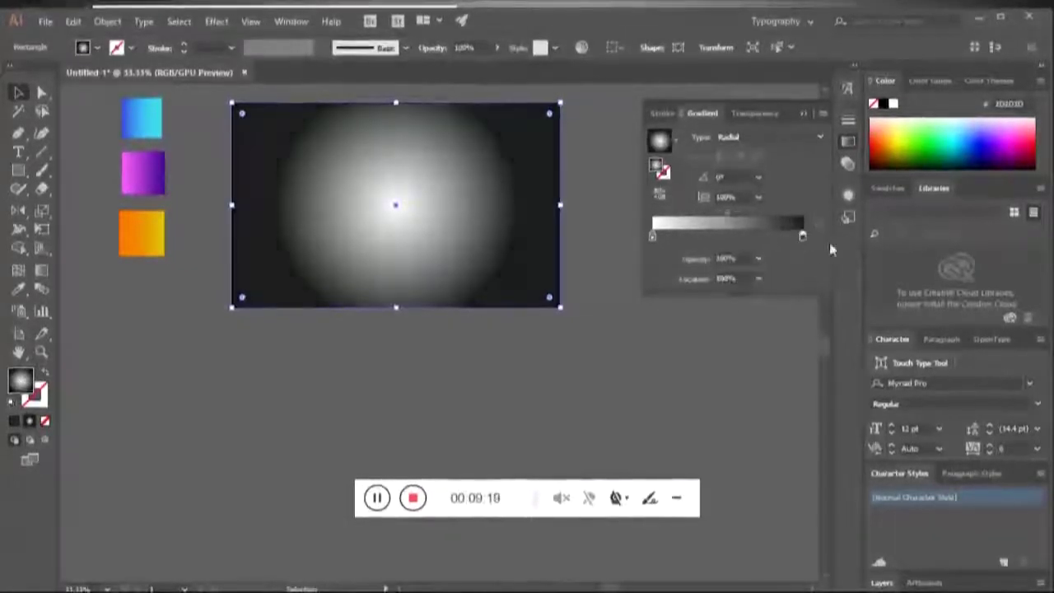
left_click(732, 237)
mouse_move(652, 236)
left_mouse_down()
mouse_move(702, 254)
mouse_move(651, 237)
left_mouse_up()
left_click(736, 235)
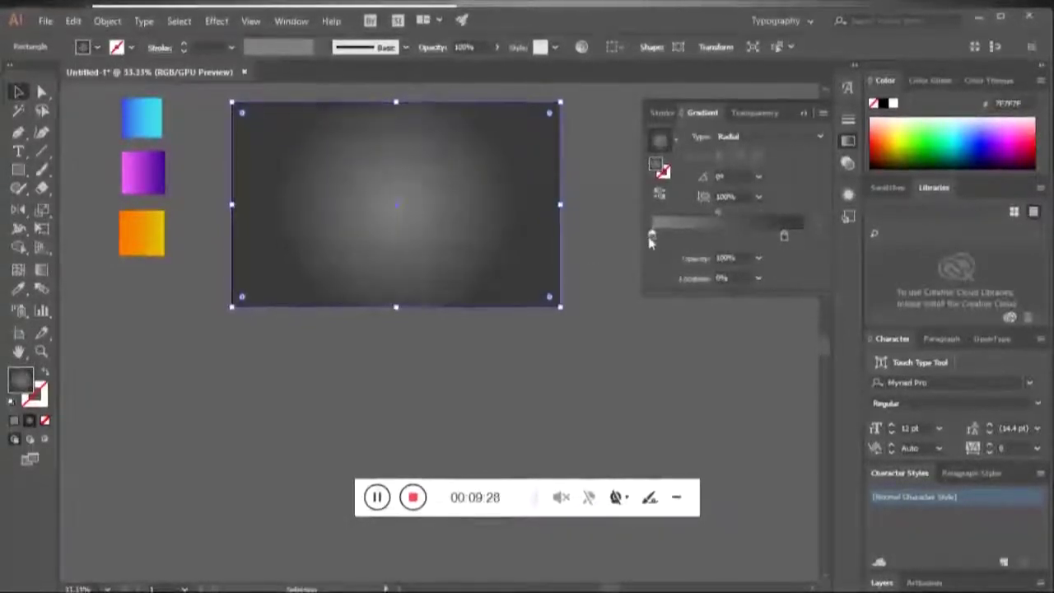
left_click_drag(785, 237, 824, 238)
Push the gradient midpoint out to about 68%, keeping stop opacity at 100%
left_click_drag(727, 213, 739, 213)
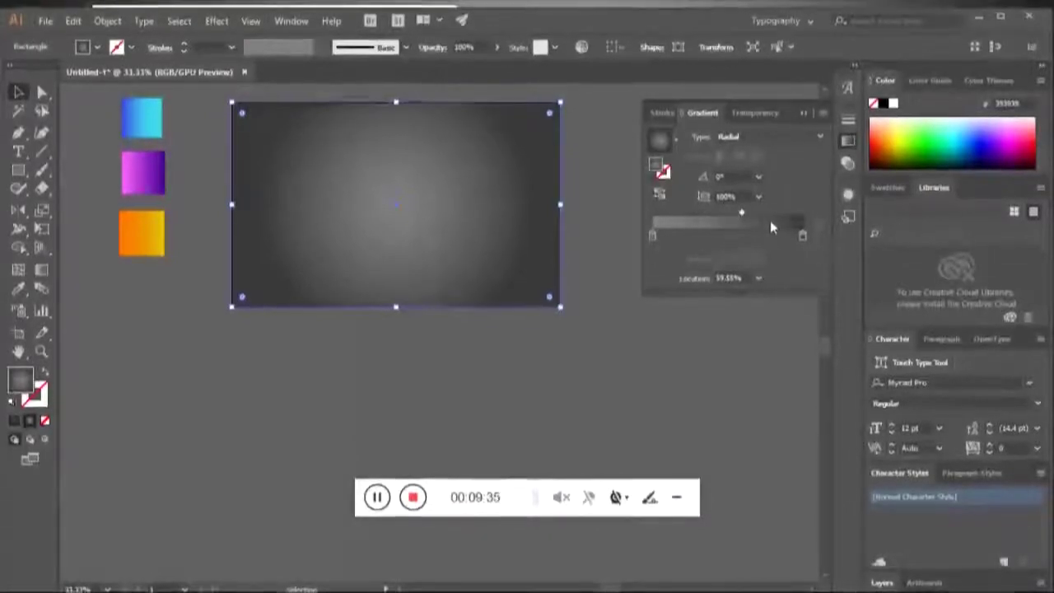
left_click_drag(747, 213, 753, 213)
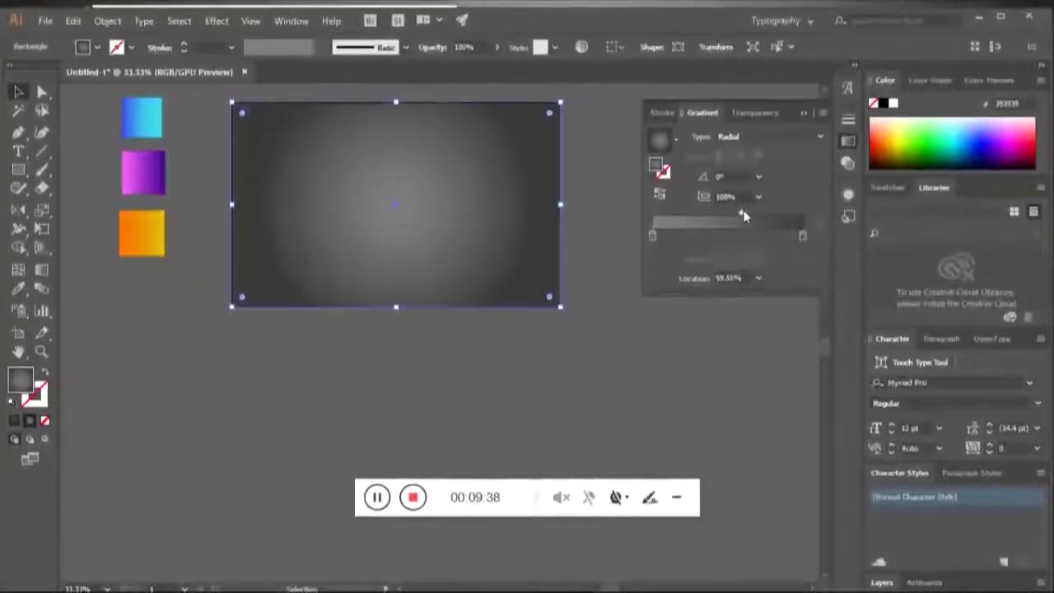
left_click(758, 258)
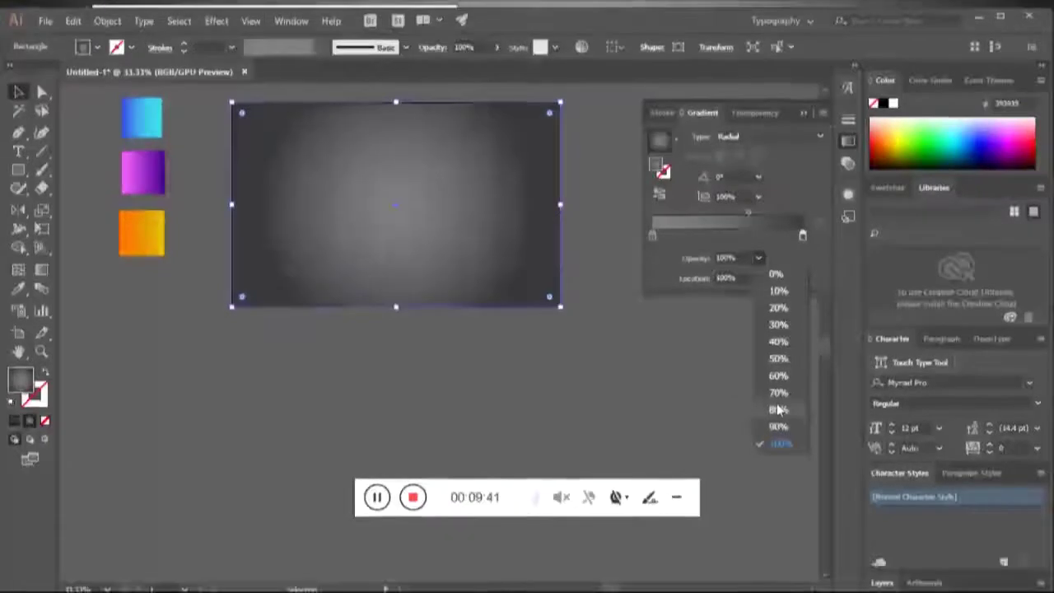
left_click(779, 393)
left_click(758, 259)
left_click(779, 442)
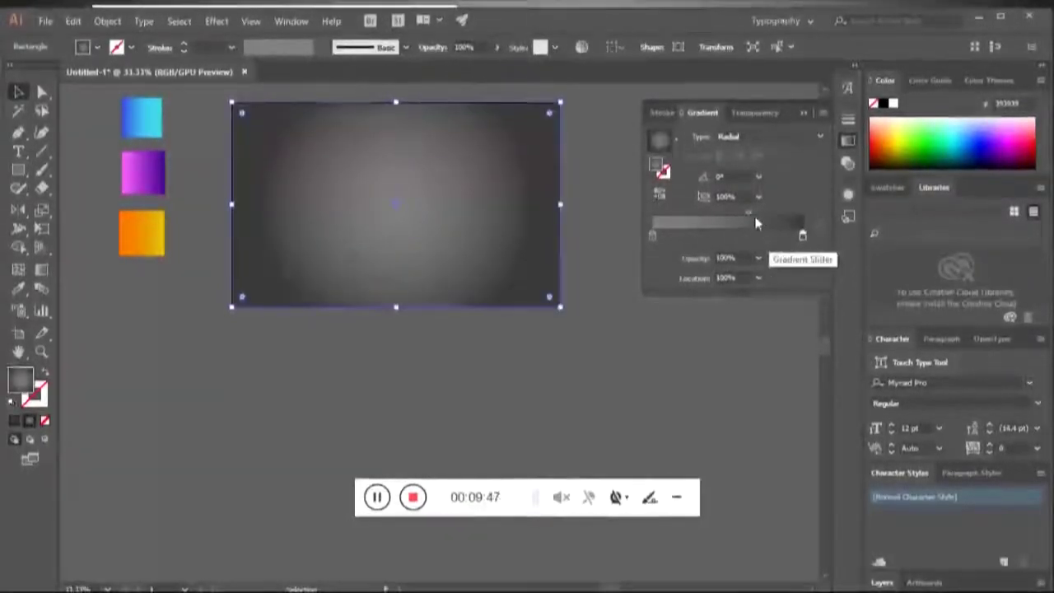
left_click(752, 212)
mouse_move(752, 215)
left_mouse_down()
mouse_move(733, 212)
mouse_move(756, 216)
left_mouse_up()
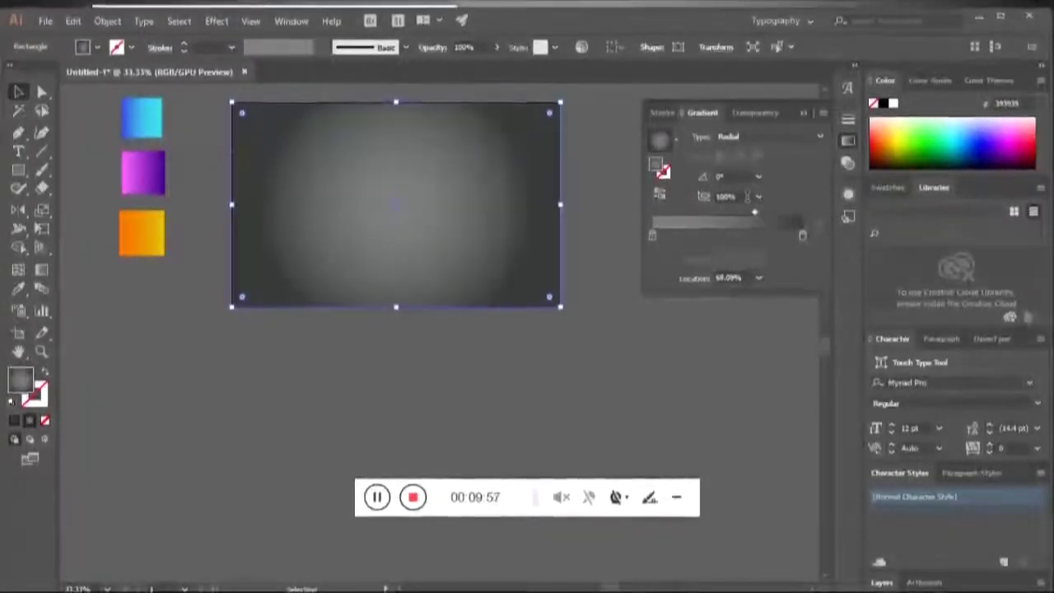
right_click(281, 137)
mouse_move(324, 371)
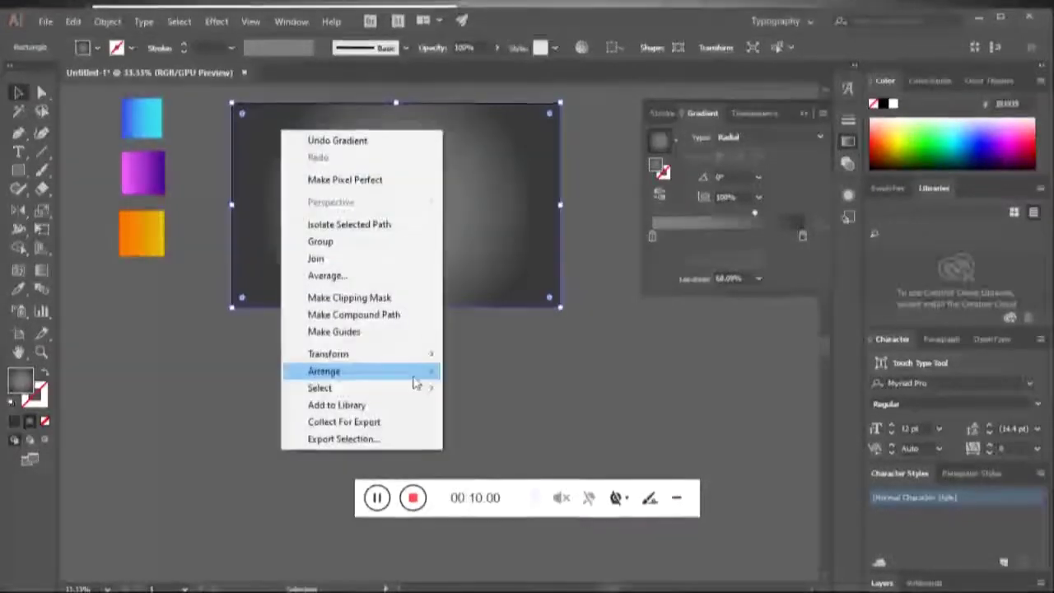
Send the background rectangle to the back and lock it
left_click(494, 421)
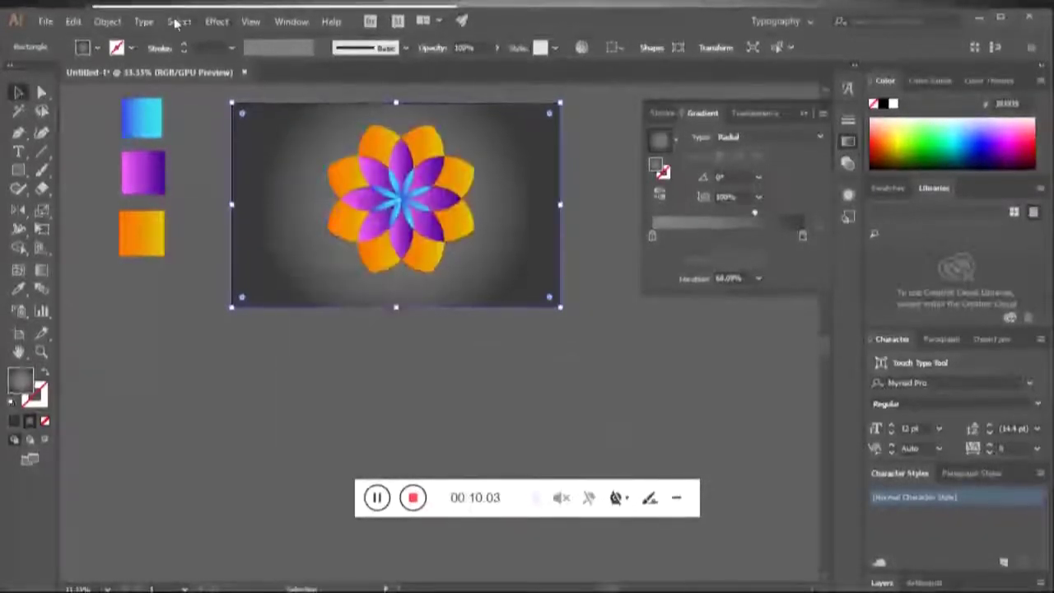
left_click(108, 20)
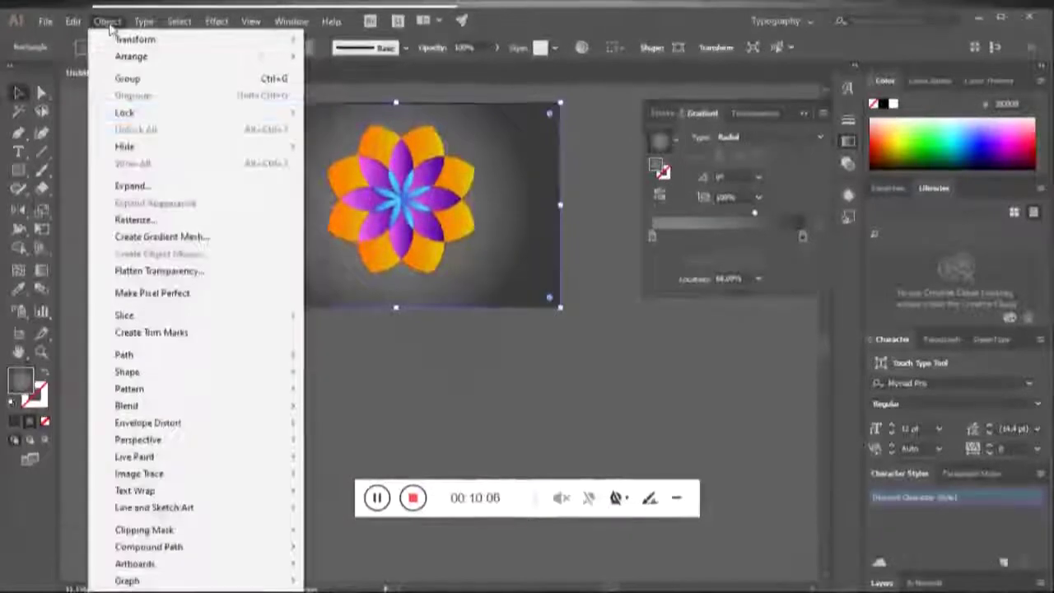
left_click(346, 110)
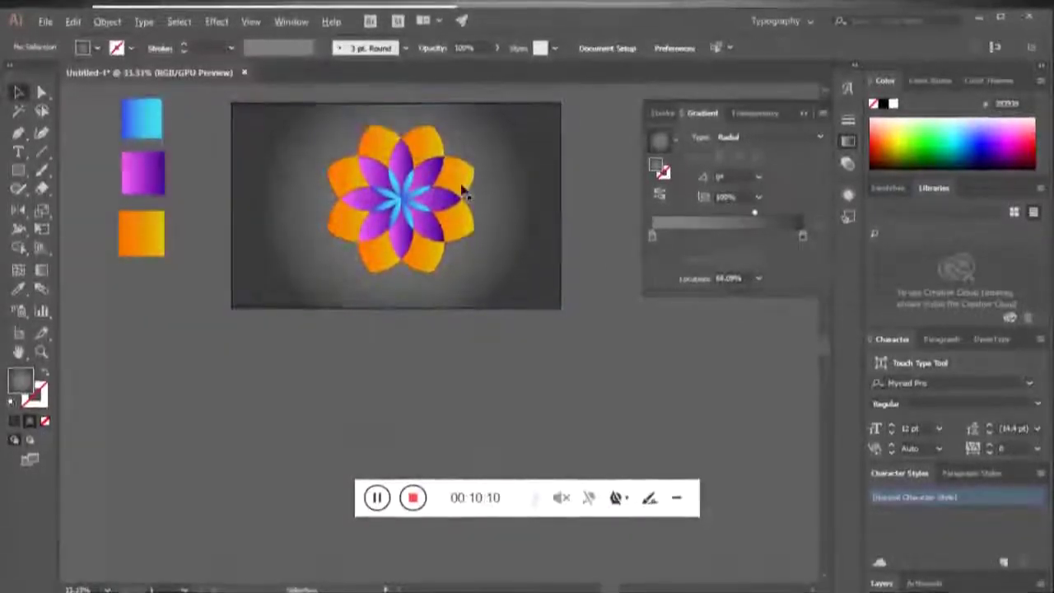
Zoom in and out to inspect the flower on its grey radial background
scroll(462, 189, "up", 1)
scroll(501, 183, "up", 1)
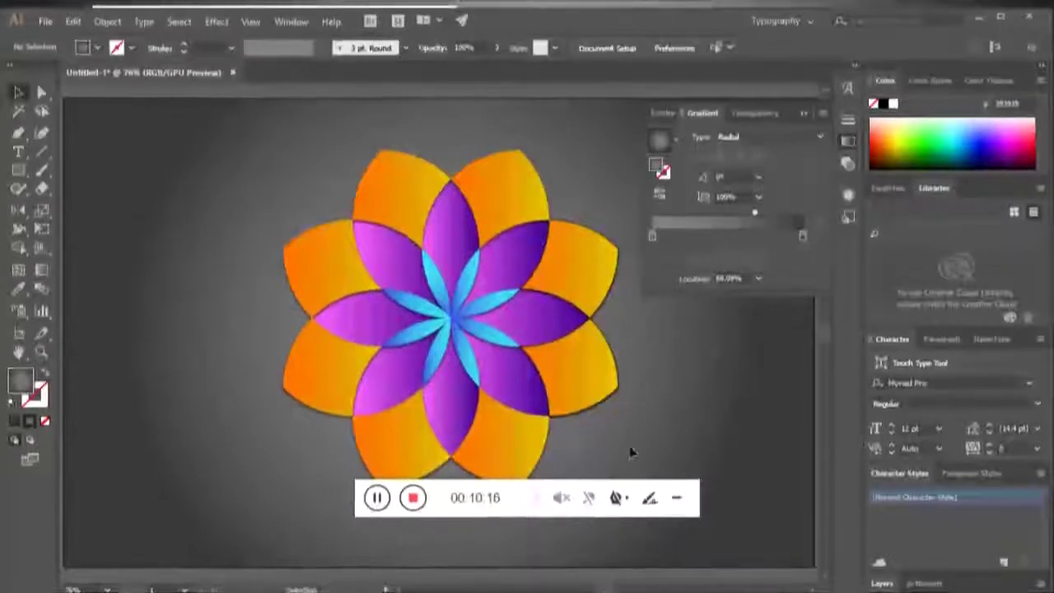
key("ctrl+a")
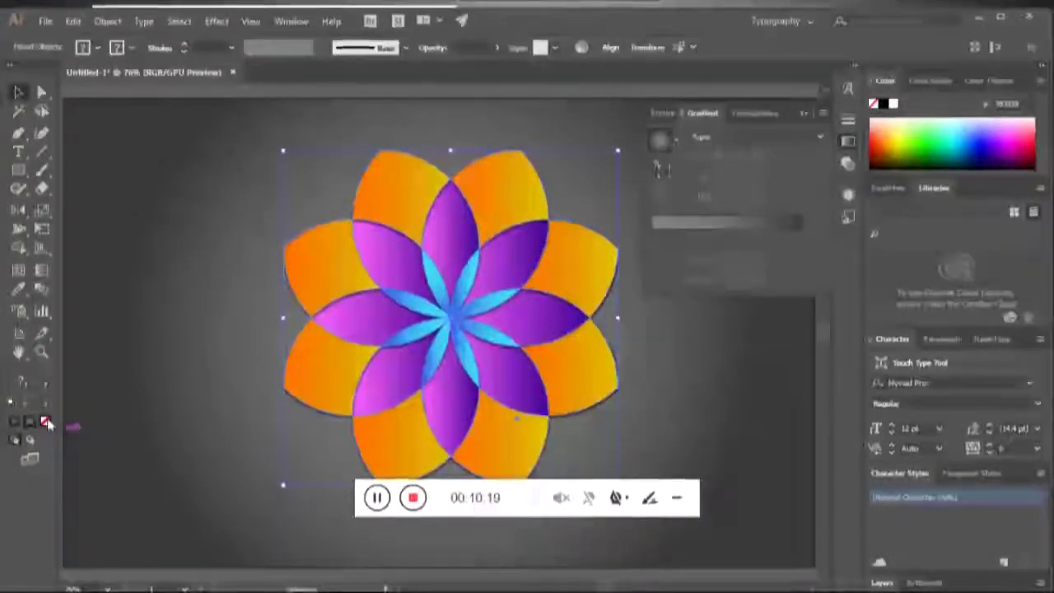
left_click(219, 377)
scroll(470, 212, "up", 3)
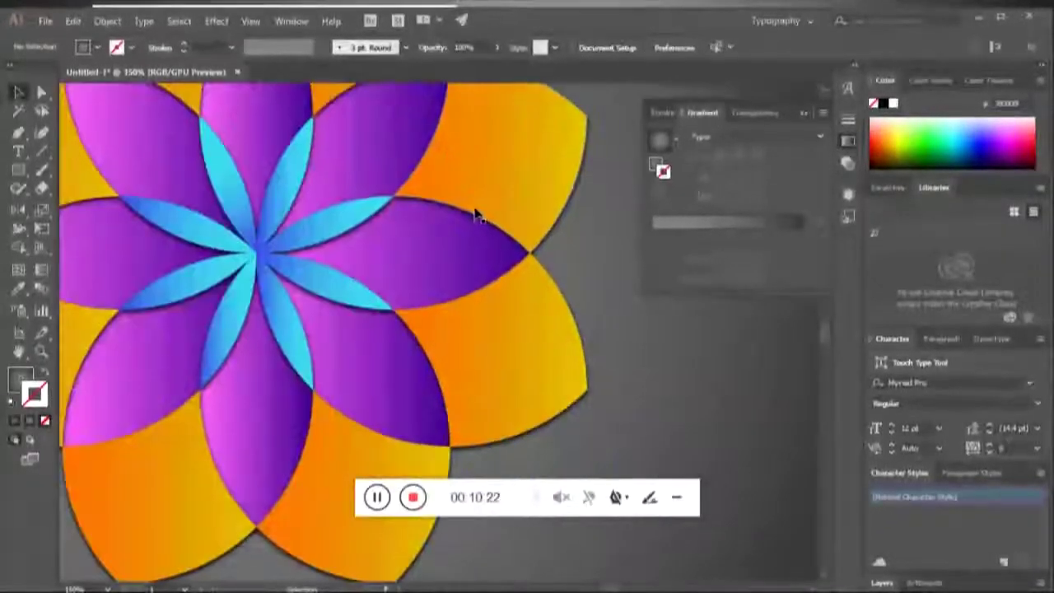
scroll(330, 118, "up", 3)
scroll(348, 208, "down", 5)
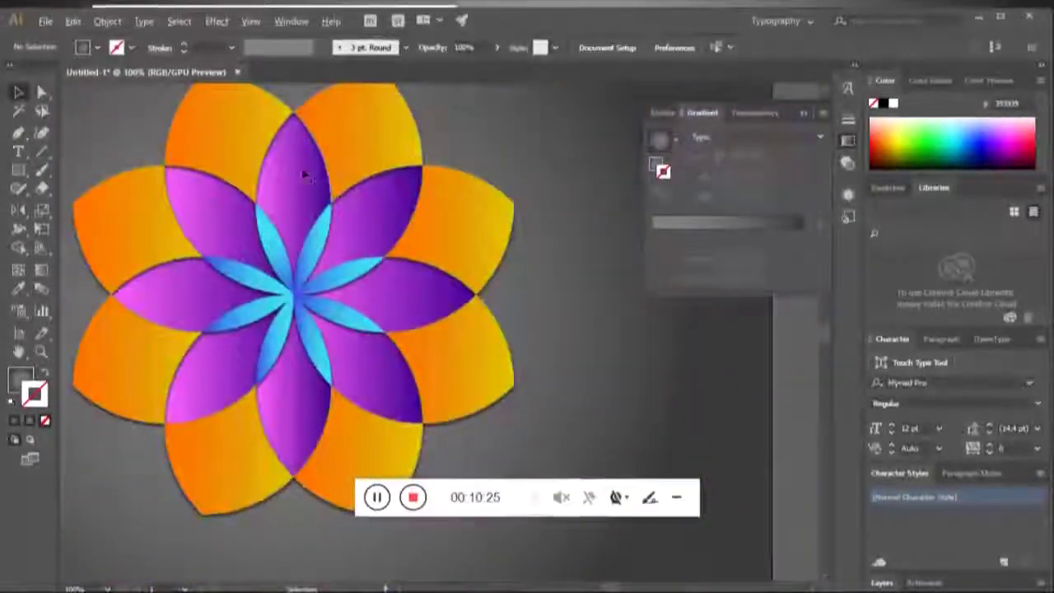
scroll(329, 172, "up", 3)
scroll(337, 172, "down", 5)
scroll(503, 162, "down", 1)
scroll(459, 234, "up", 2)
scroll(459, 237, "down", 2)
scroll(439, 230, "up", 1)
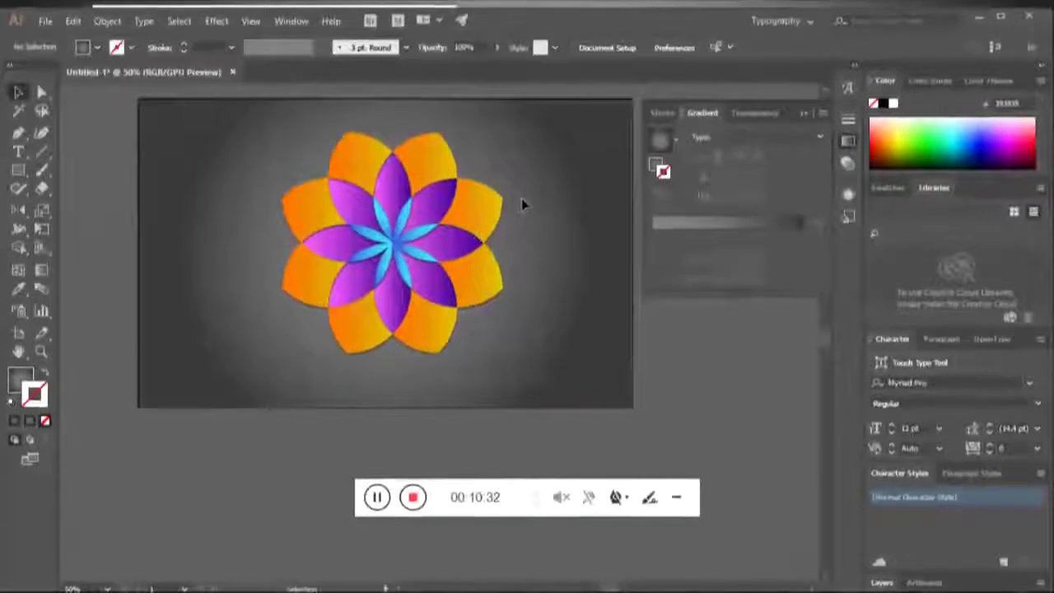
scroll(415, 237, "up", 2)
scroll(413, 238, "down", 2)
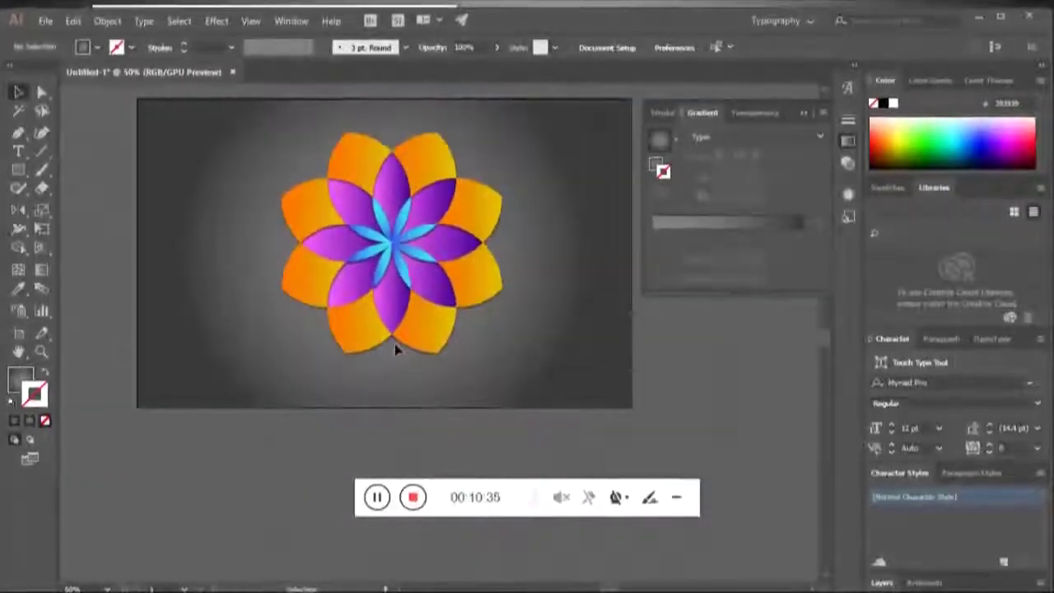
Shrink the flower group to a smaller size
left_click_drag(501, 353, 459, 311)
key("ctrl+z")
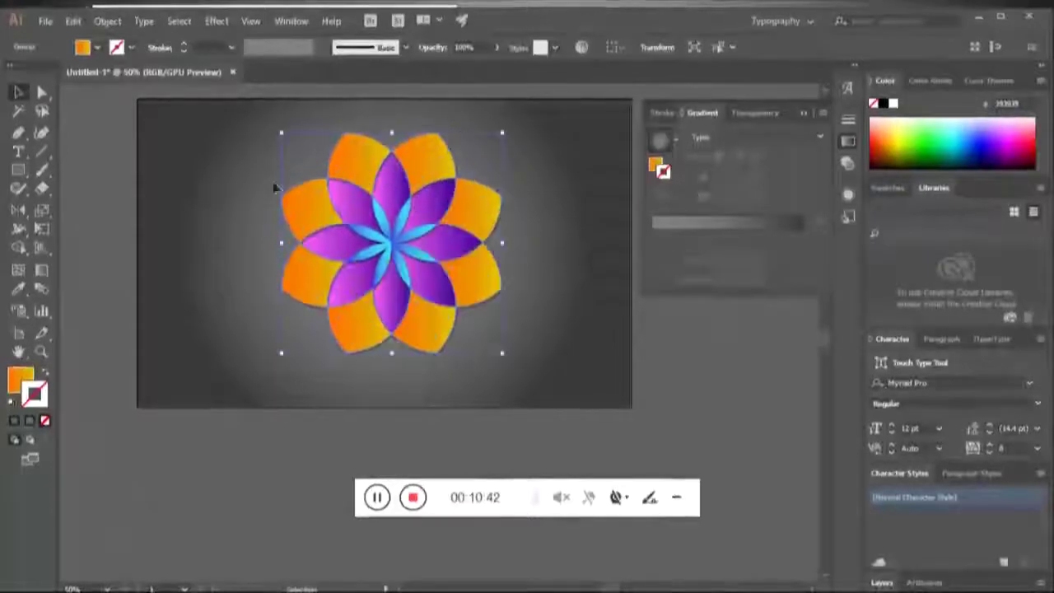
left_click_drag(501, 353, 466, 317)
left_click(236, 262)
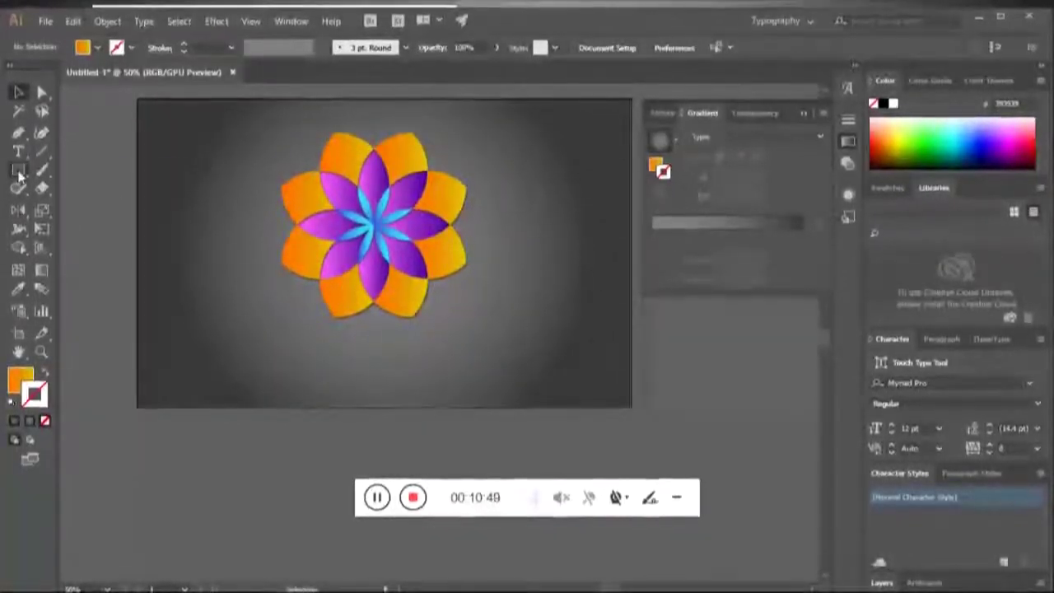
Draw a flat ellipse below the flower and give it a gradient fill
left_click_drag(20, 173, 74, 205)
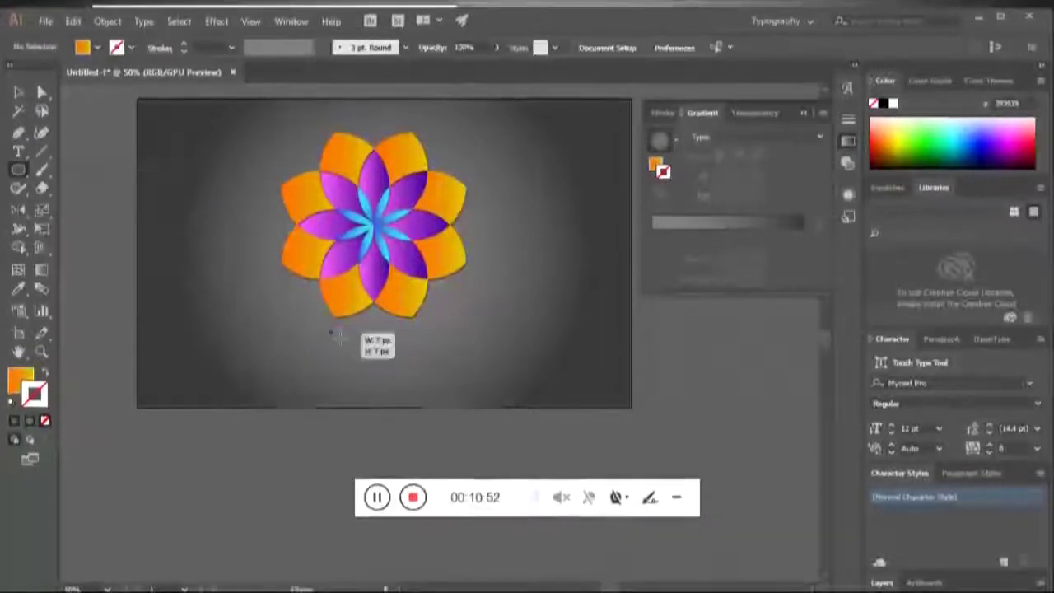
left_click_drag(395, 350, 474, 377)
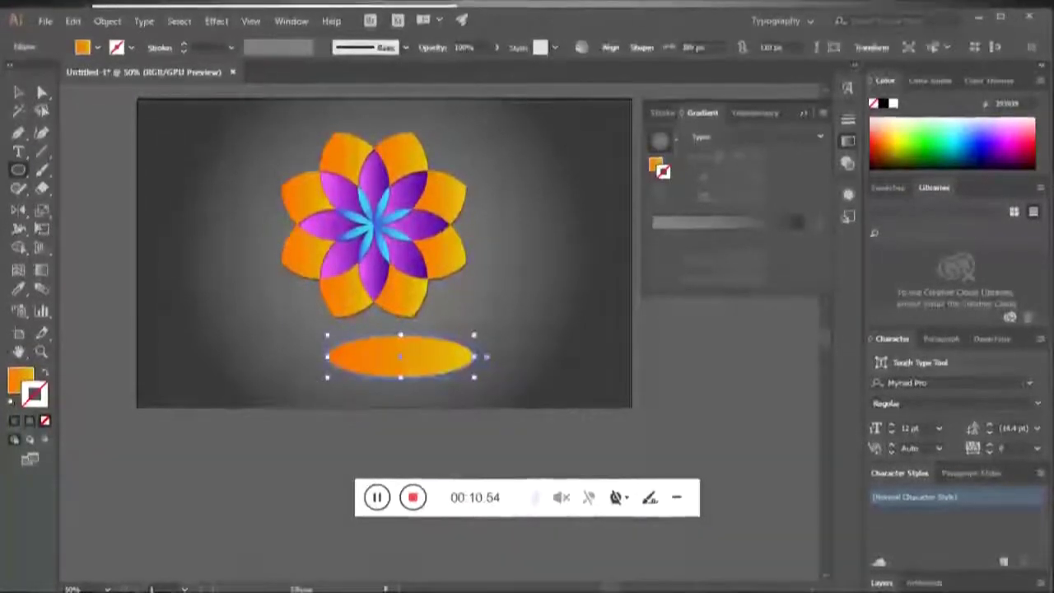
left_click(27, 421)
left_click(31, 421)
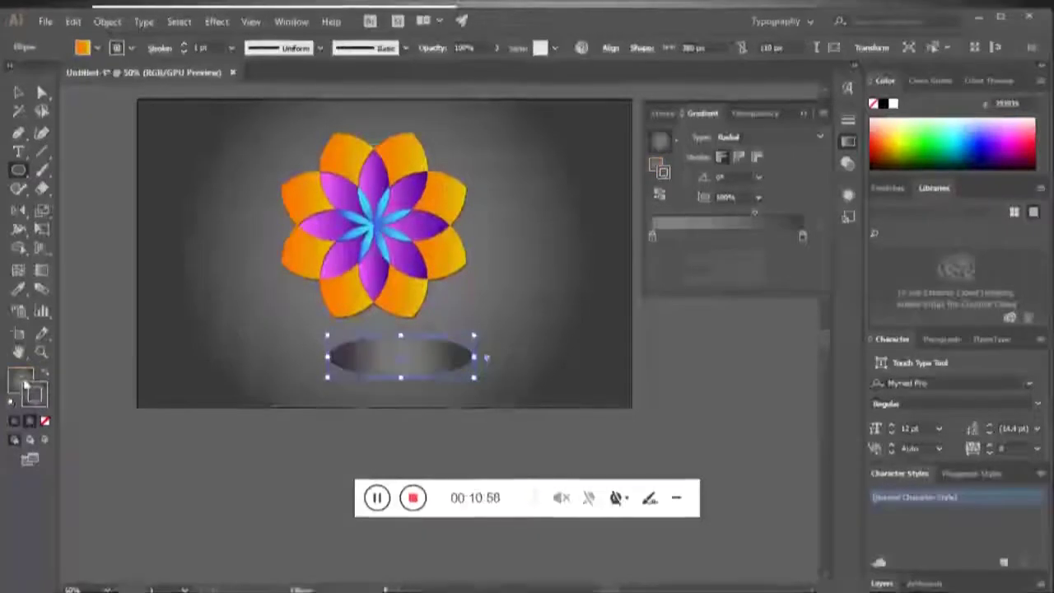
left_click(616, 329)
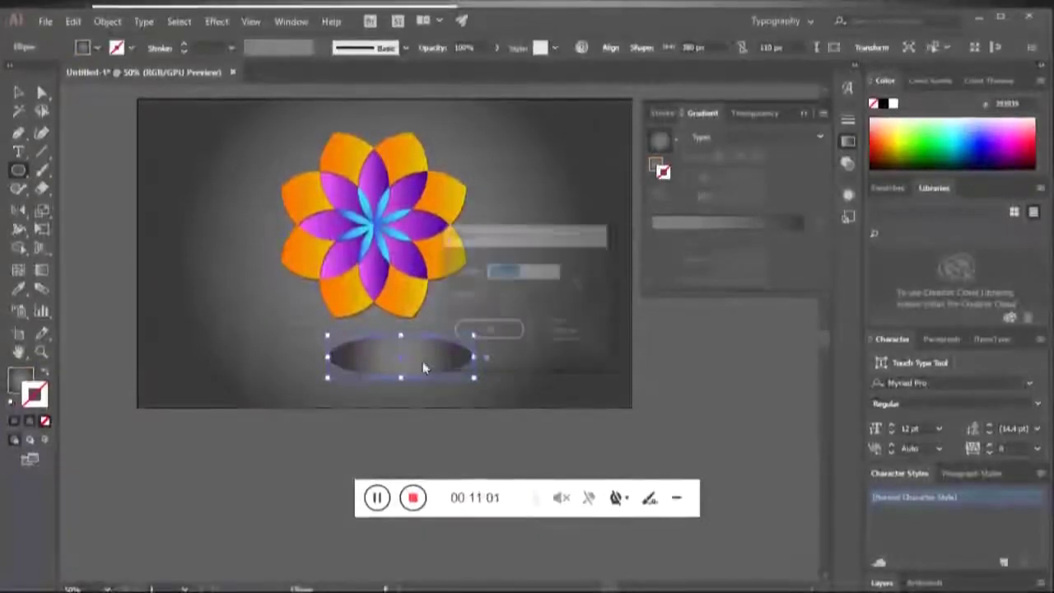
key("Escape")
left_click(722, 224)
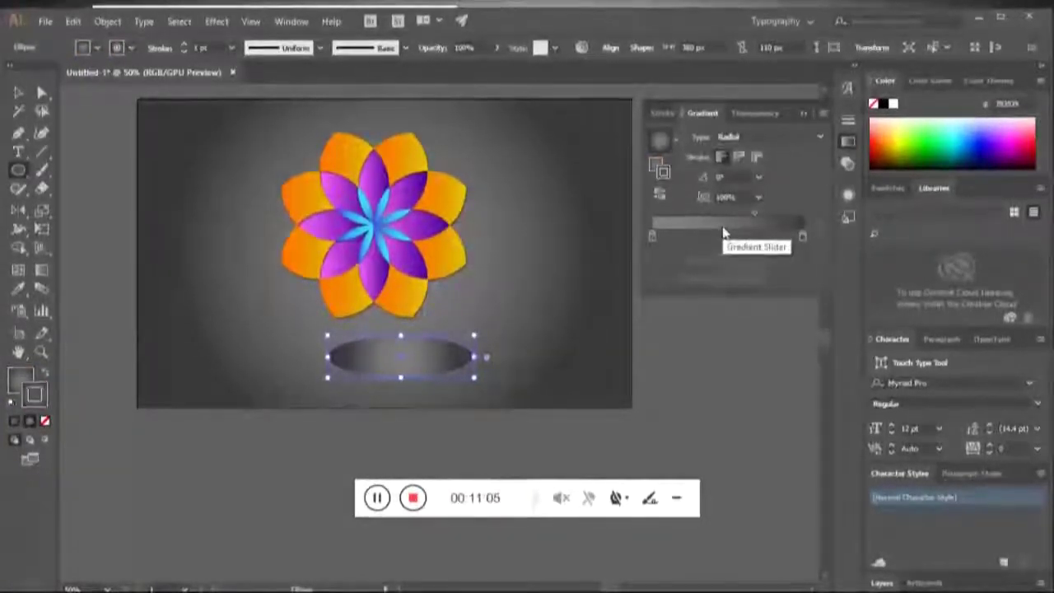
Remove the ellipse's stroke and make its radial gradient black, with the outer stop at 0% opacity
left_click(46, 421)
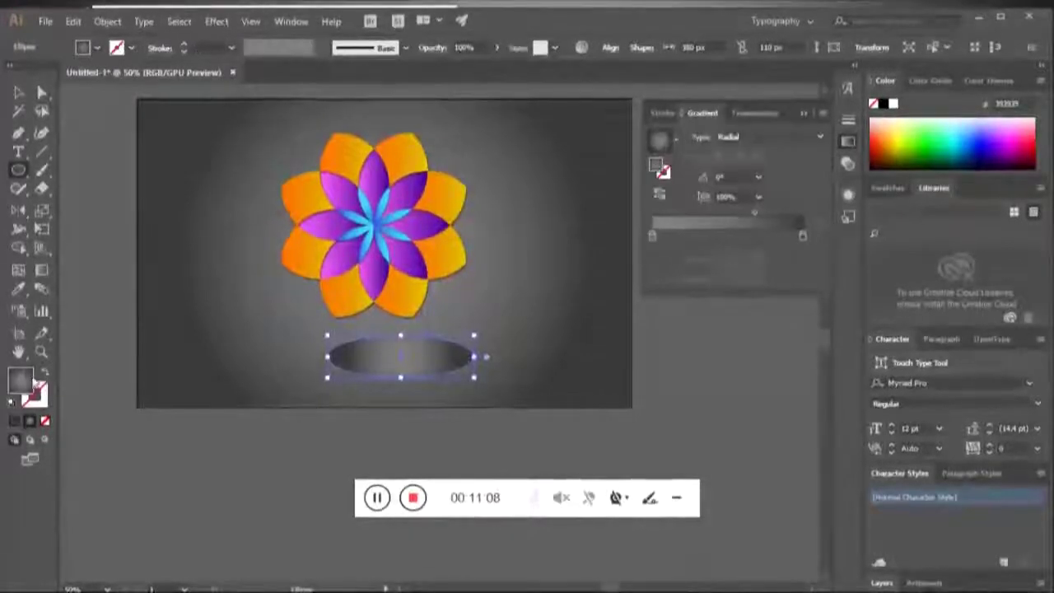
left_click(802, 236)
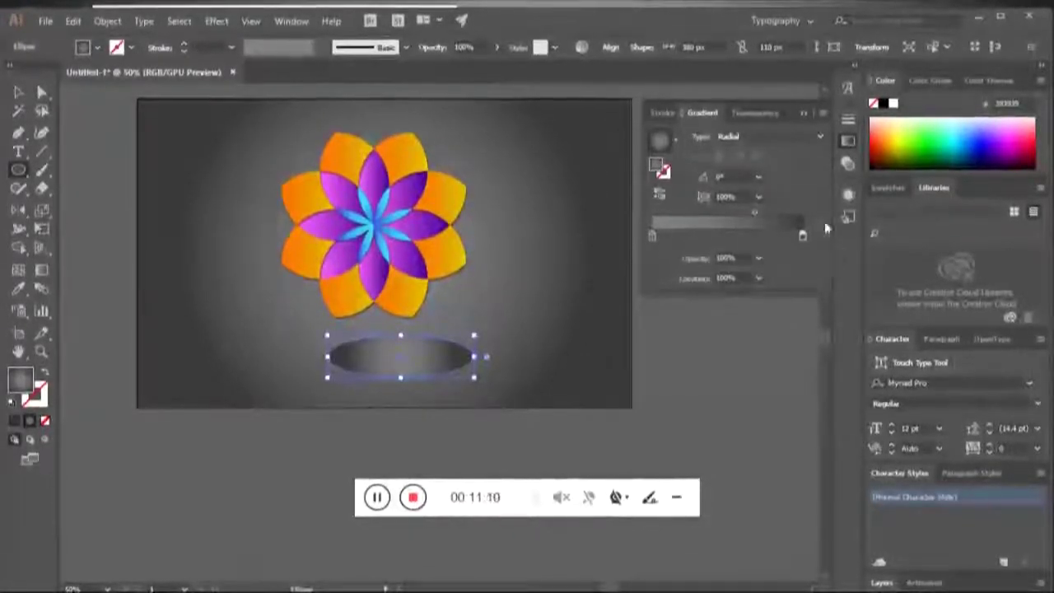
left_click(884, 105)
left_click(652, 235)
left_click(882, 104)
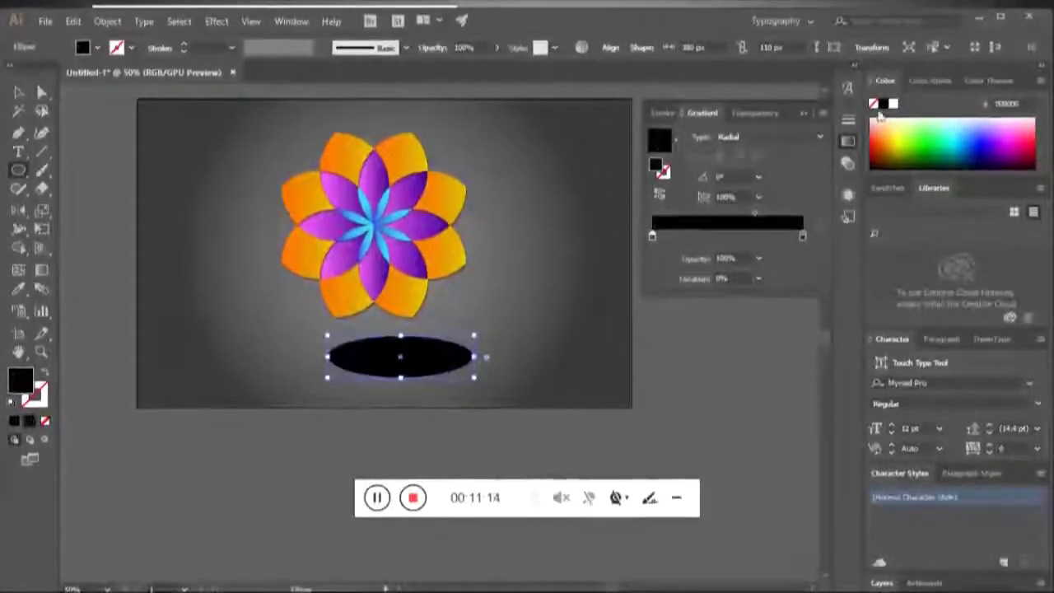
left_click(758, 258)
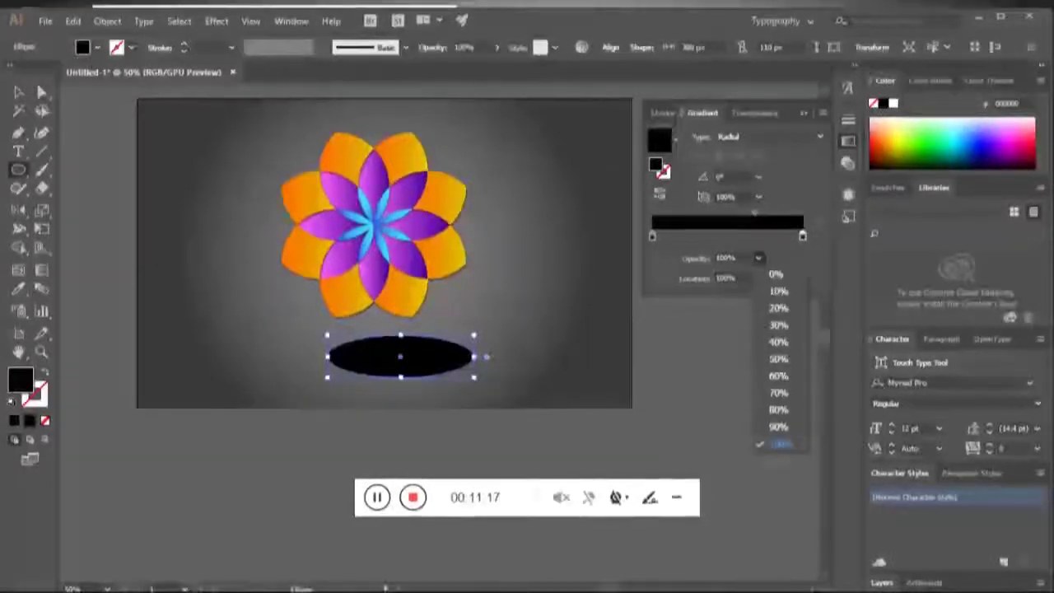
left_click(786, 277)
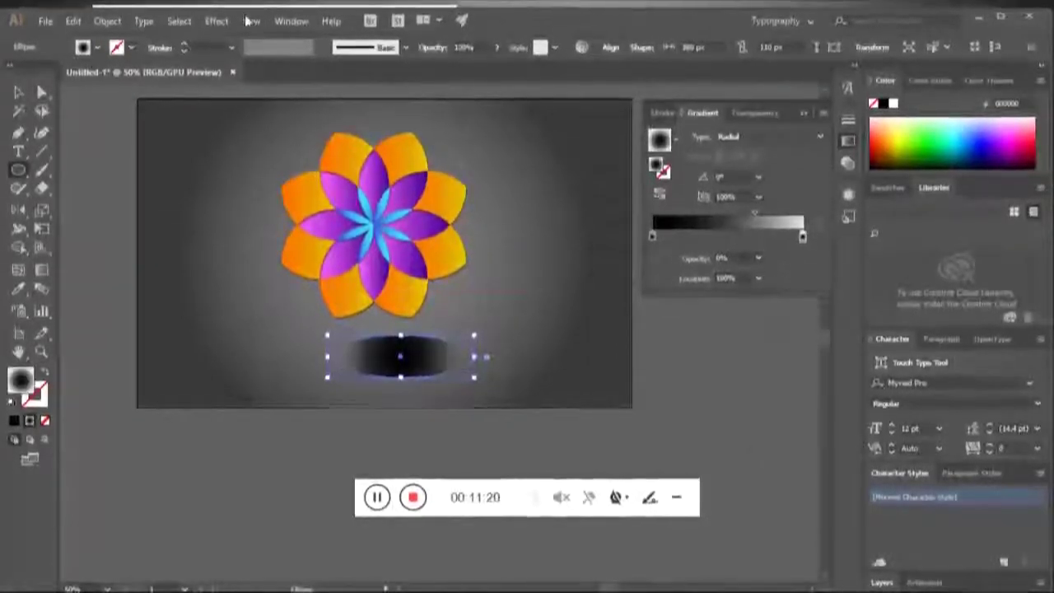
Widen the shadow ellipse, move it under the flower, and apply a Gaussian Blur of about 14.3 px
left_click_drag(475, 358, 518, 356)
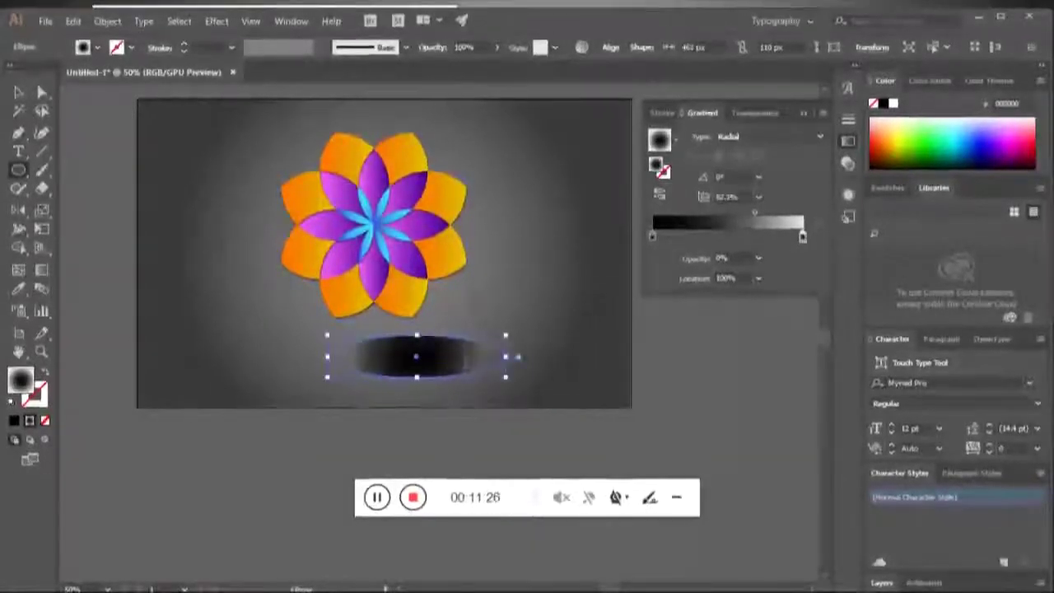
left_click_drag(416, 356, 369, 336)
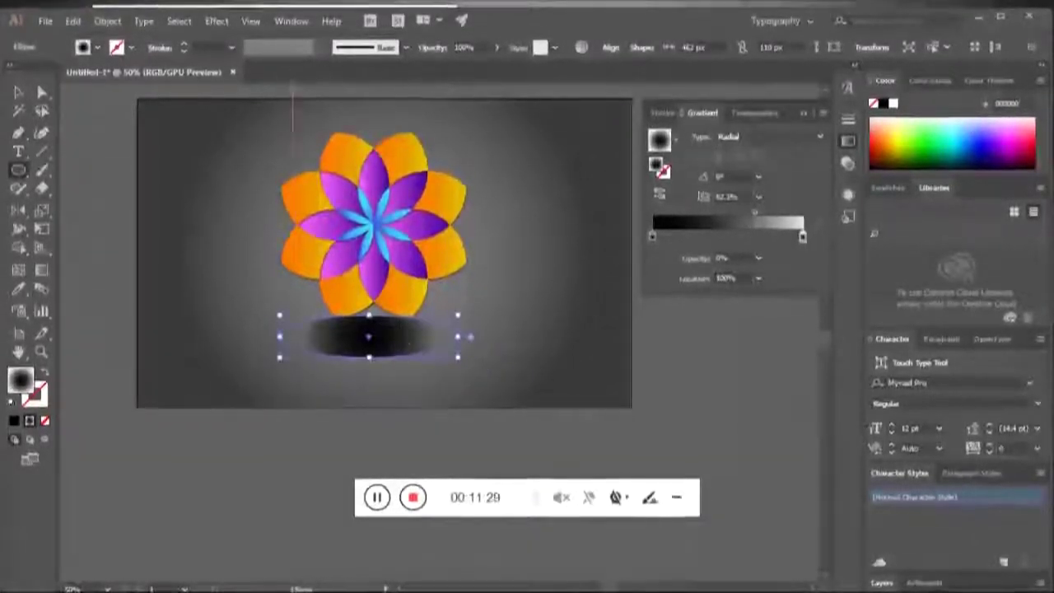
left_click(216, 22)
mouse_move(233, 279)
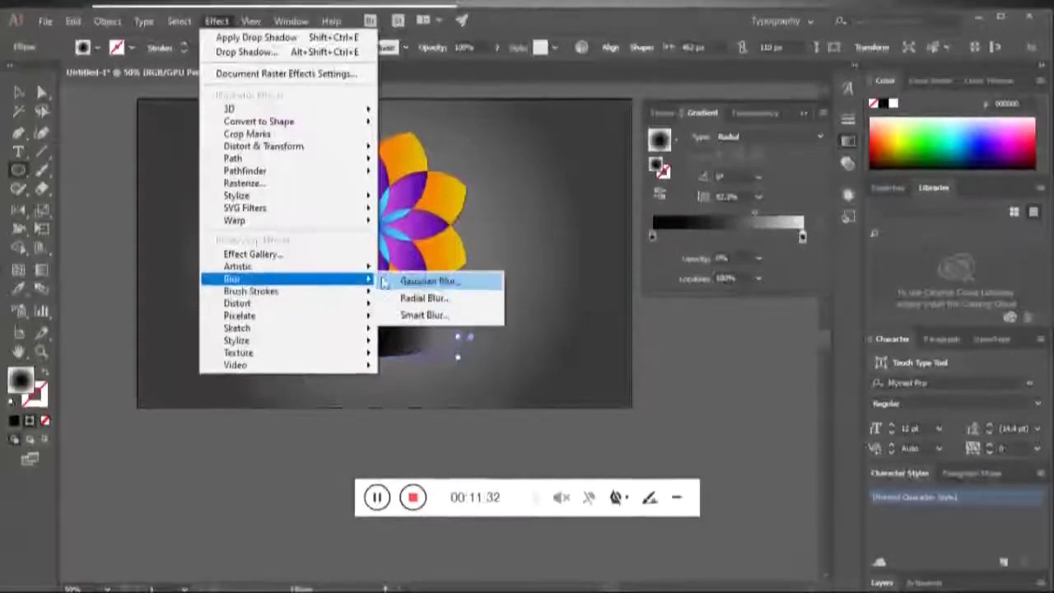
left_click(416, 283)
left_click(828, 285)
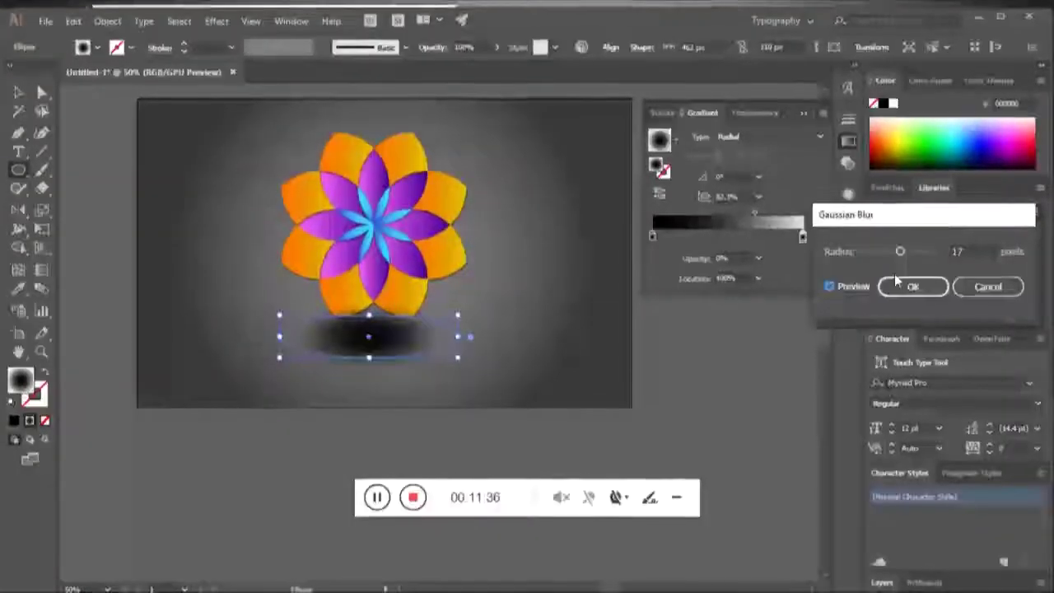
left_click_drag(911, 254, 900, 252)
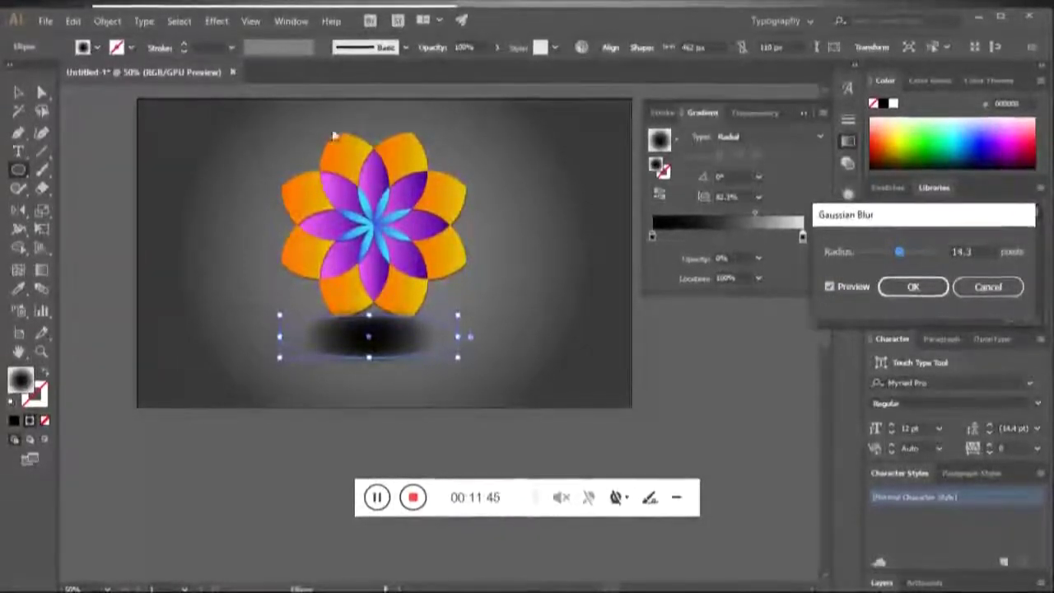
key("Return")
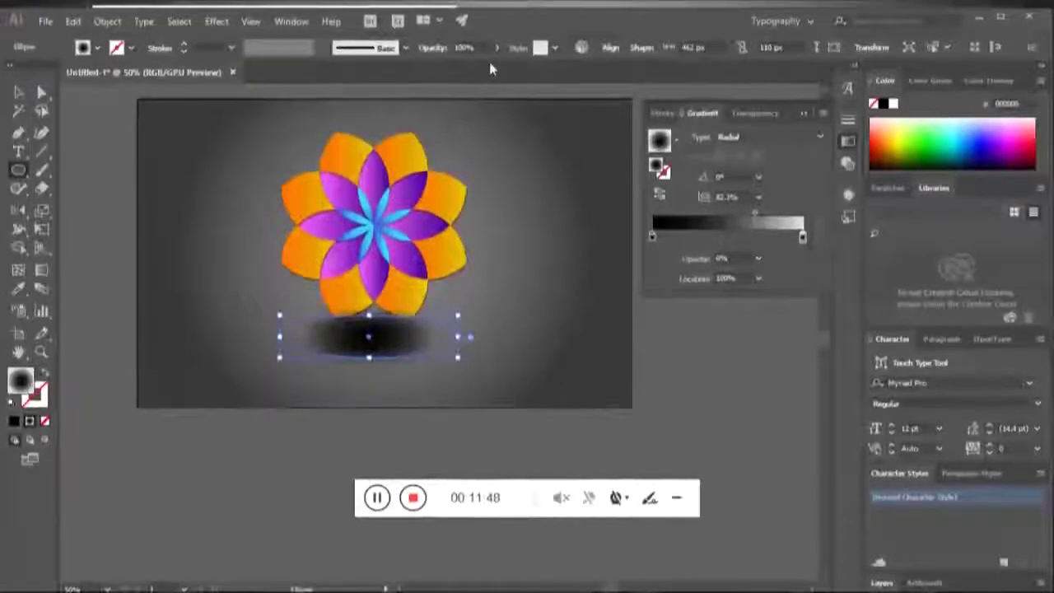
Lower the shadow's opacity and reshape it into a wider, flatter ellipse under the flower
left_click_drag(486, 72, 480, 69)
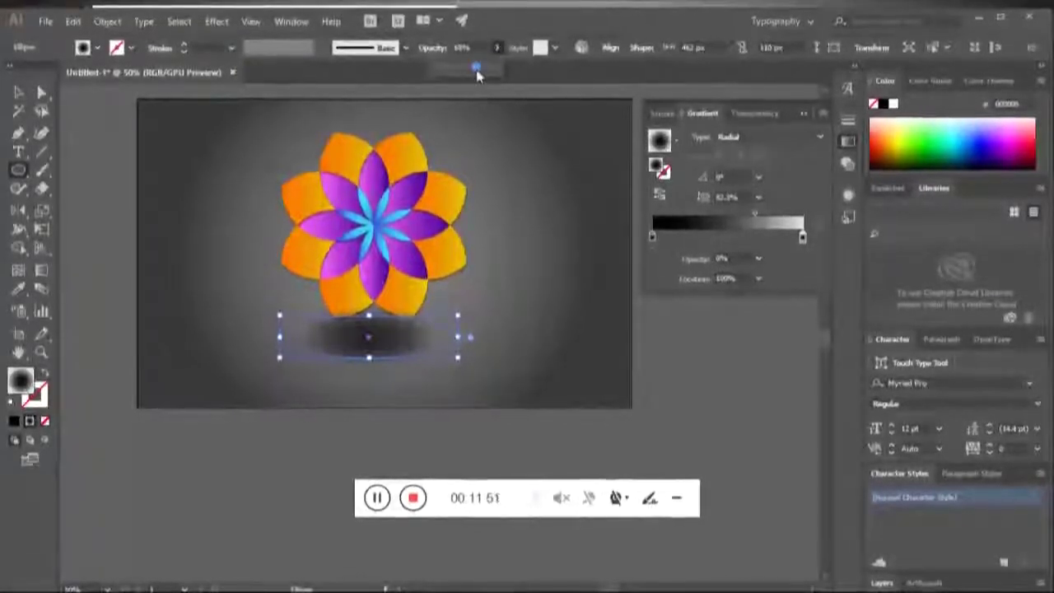
left_click_drag(458, 357, 503, 375)
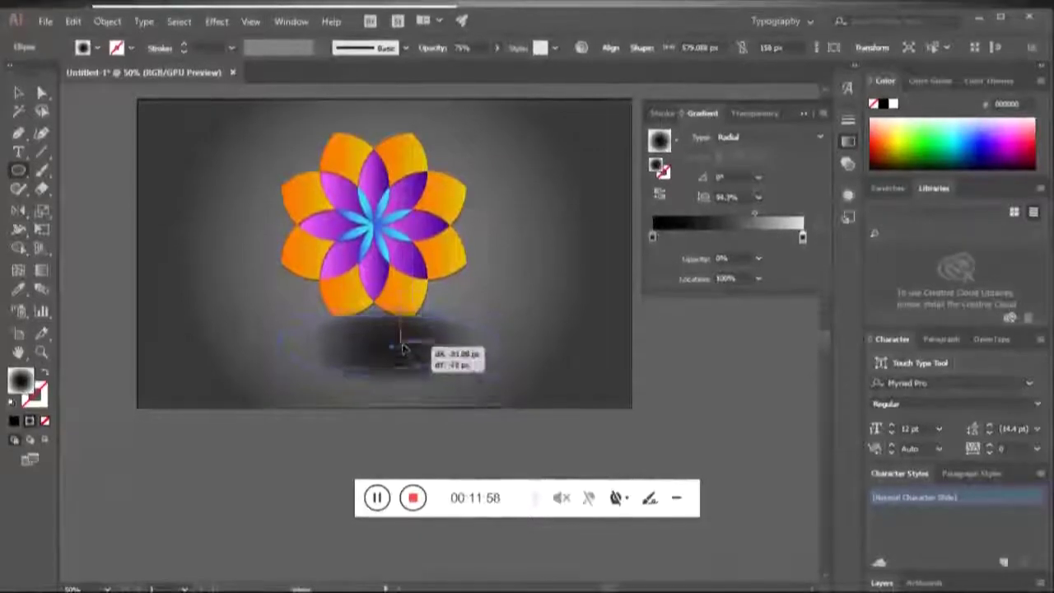
left_click_drag(402, 349, 387, 341)
left_click_drag(485, 370, 423, 353)
mouse_move(333, 320)
left_mouse_down()
mouse_move(370, 340)
mouse_move(385, 372)
left_mouse_up()
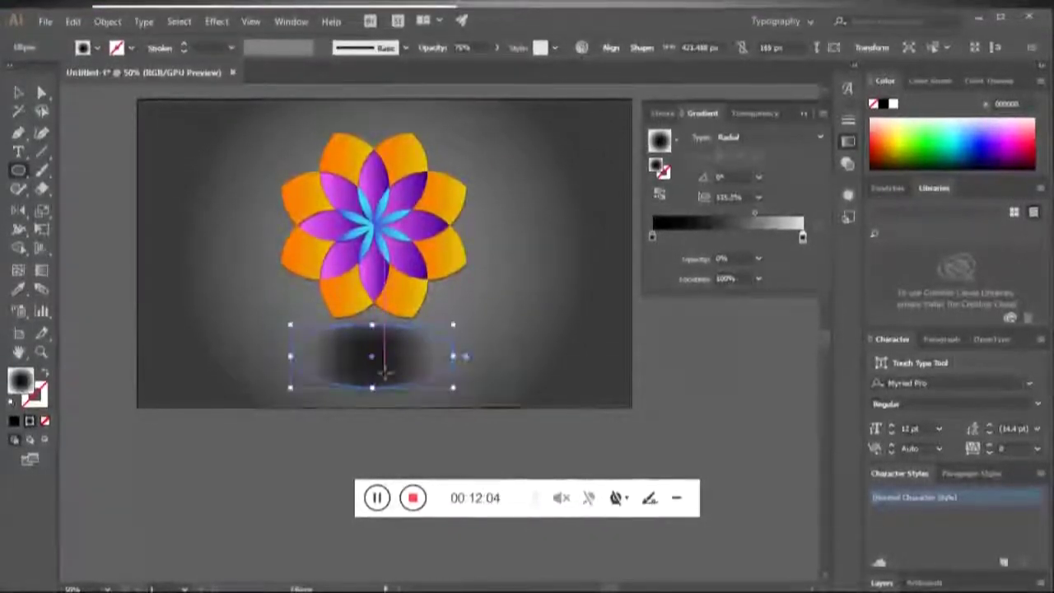
left_click_drag(453, 356, 491, 356)
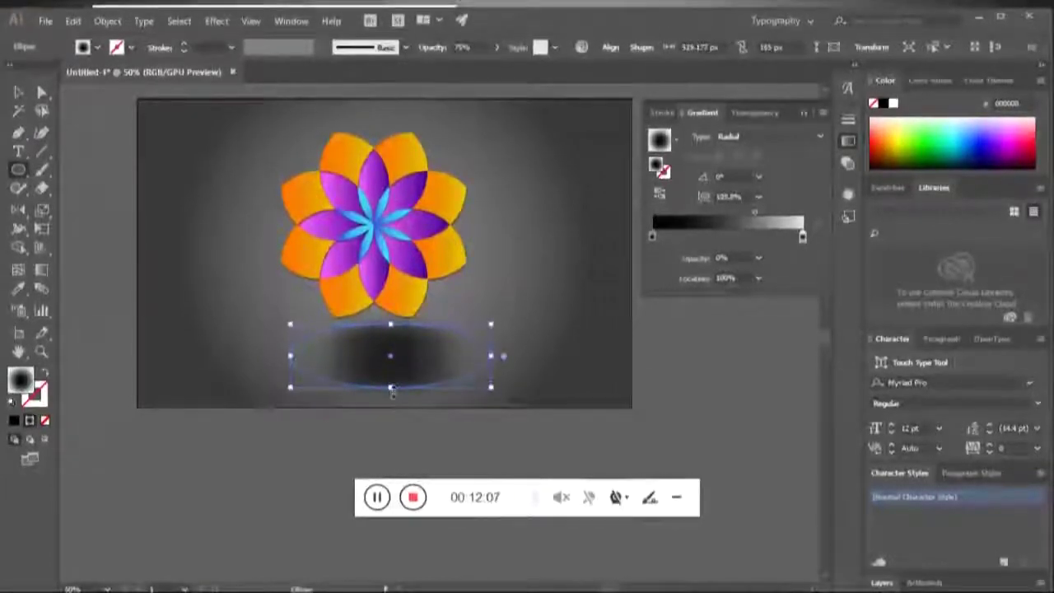
left_click_drag(391, 391, 400, 352)
mouse_move(477, 366)
left_mouse_down()
mouse_move(436, 366)
mouse_move(459, 371)
left_mouse_up()
Set the shadow to 47% opacity and centre it just beneath the flower
left_click_drag(475, 69, 462, 70)
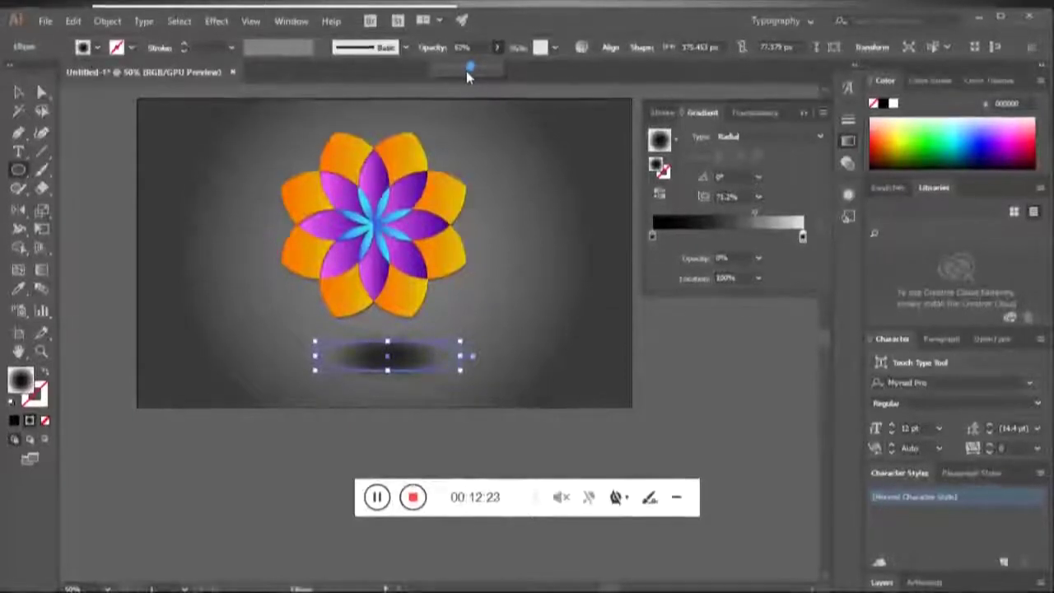
mouse_move(461, 367)
left_mouse_down()
mouse_move(483, 386)
mouse_move(522, 383)
left_mouse_up()
key("ctrl+z")
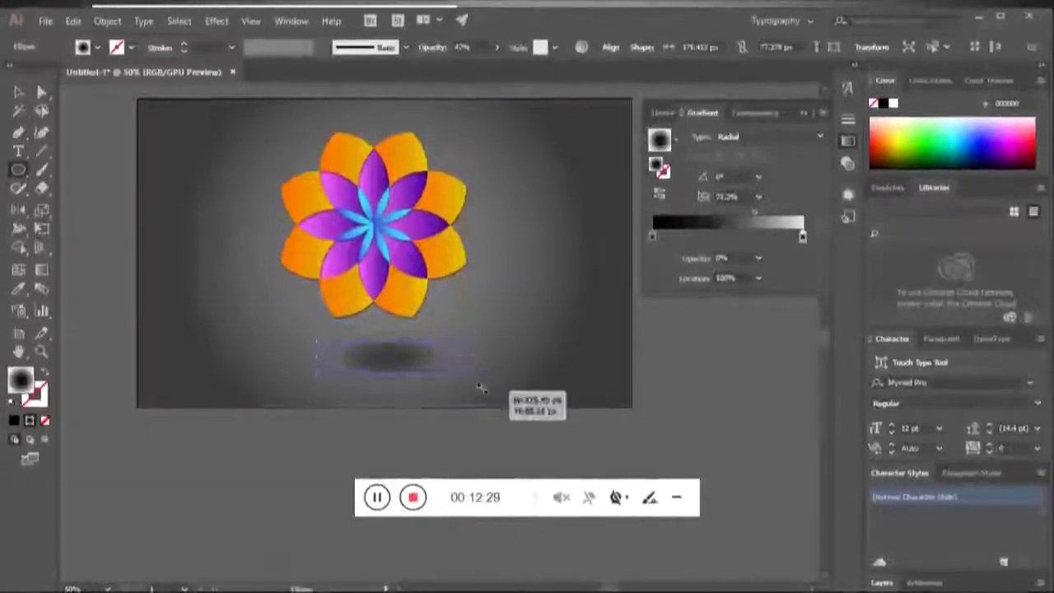
mouse_move(458, 369)
left_mouse_down()
mouse_move(409, 348)
mouse_move(417, 359)
left_mouse_up()
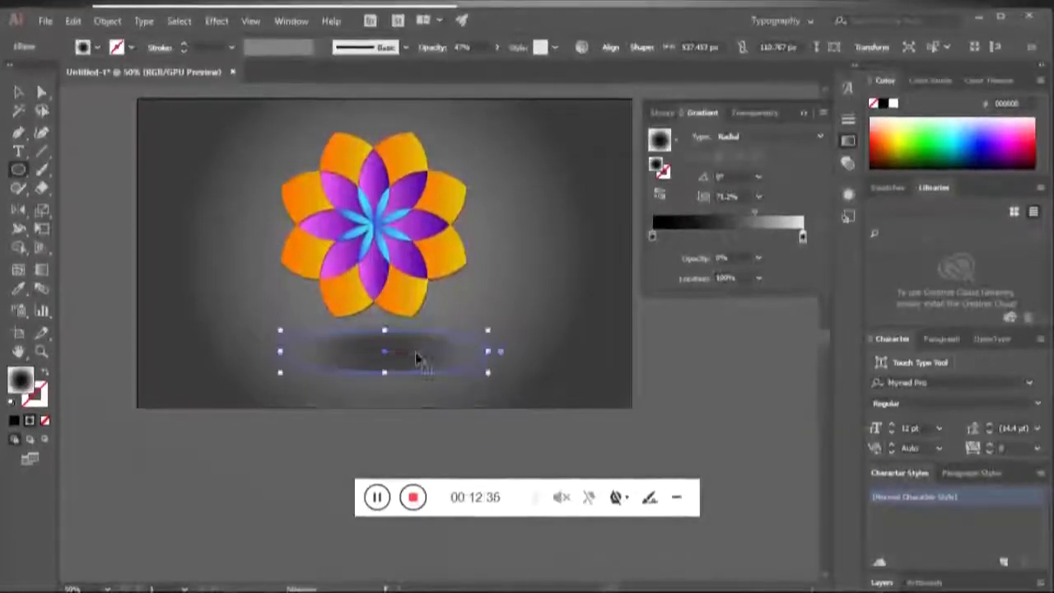
key("v")
left_click(187, 226)
scroll(447, 263, "down", 2)
scroll(452, 313, "up", 1)
left_click_drag(426, 296, 419, 316)
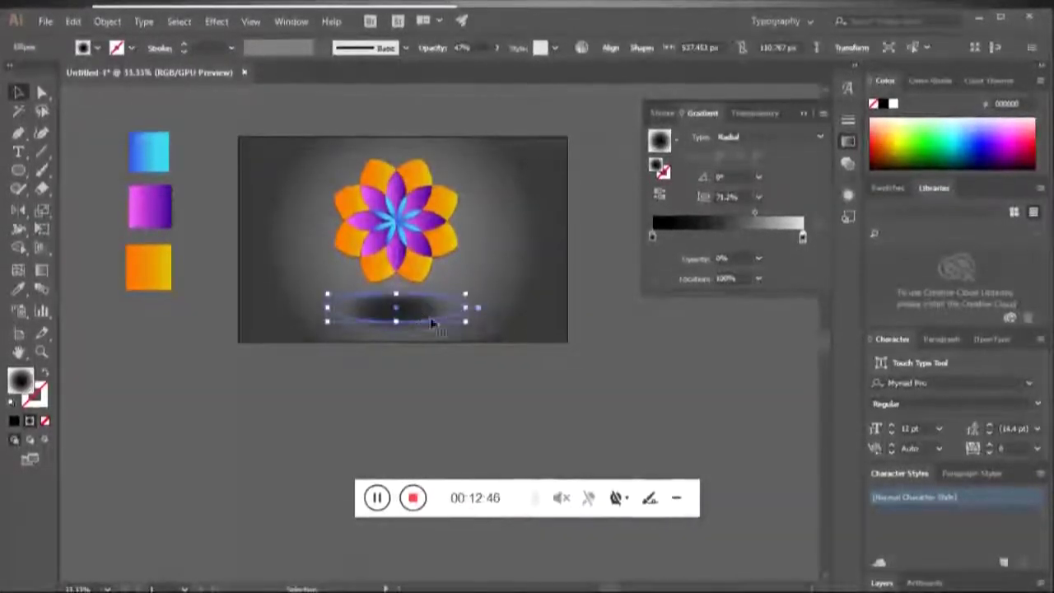
Check the shadow's opacity, then set a gradient stop to white at 20% opacity
left_click(505, 327)
left_click(412, 308)
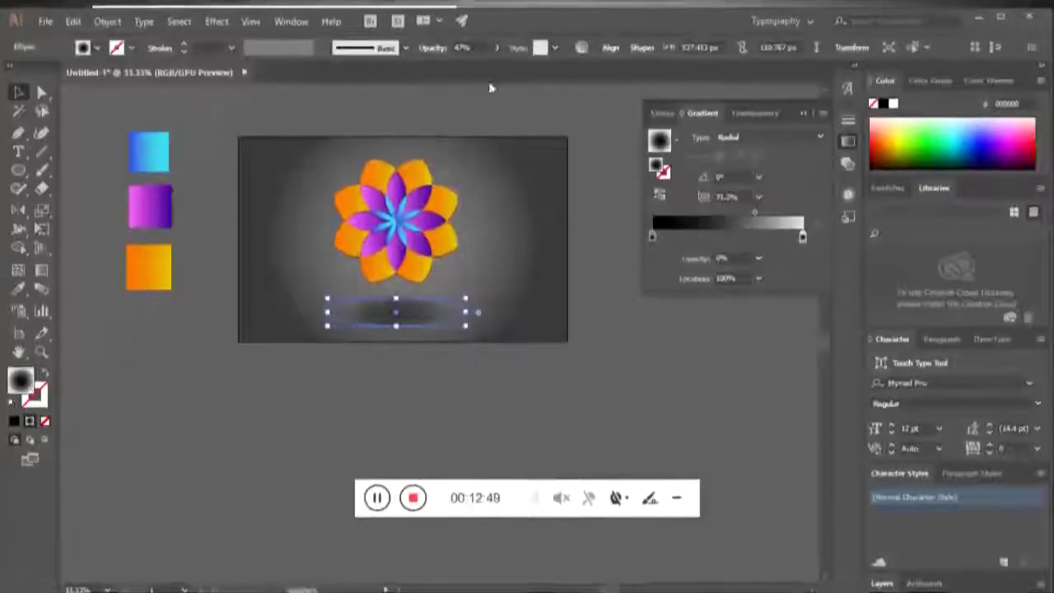
left_click(500, 49)
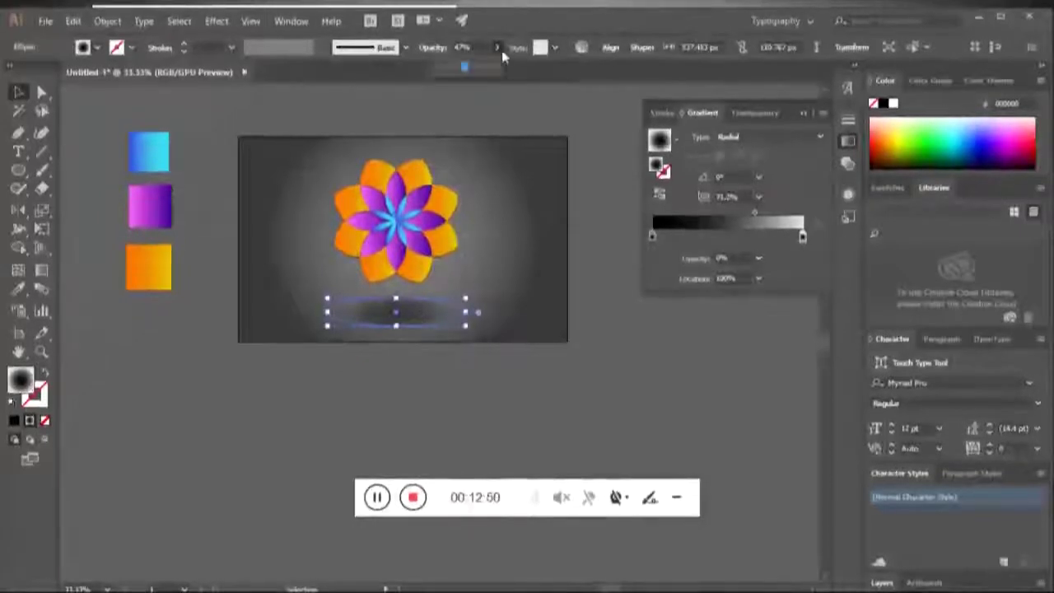
left_click(520, 284)
scroll(409, 304, "up", 2)
scroll(452, 307, "down", 3)
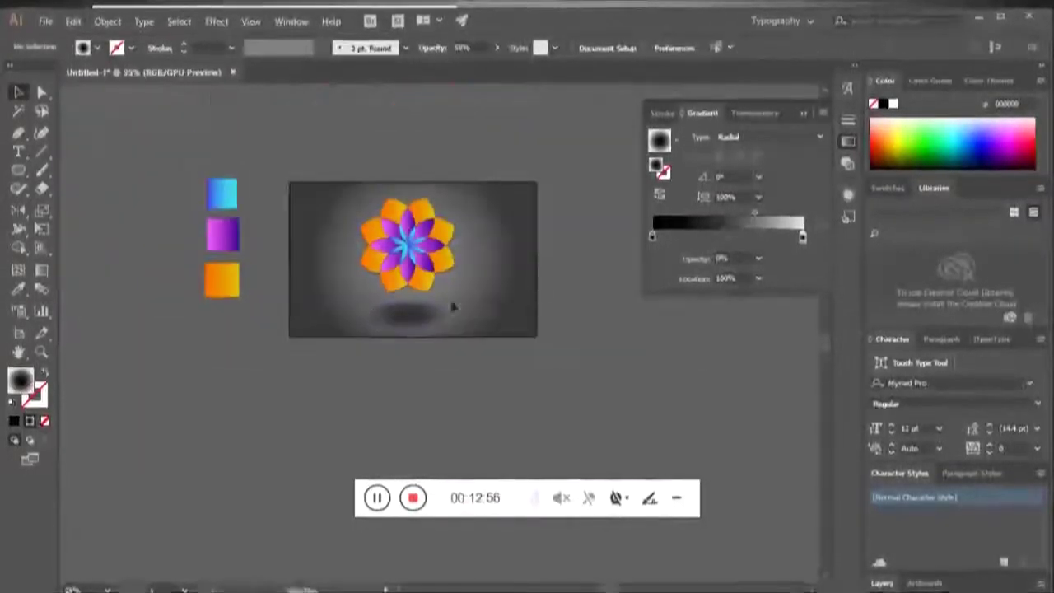
left_click(894, 104)
left_click(759, 257)
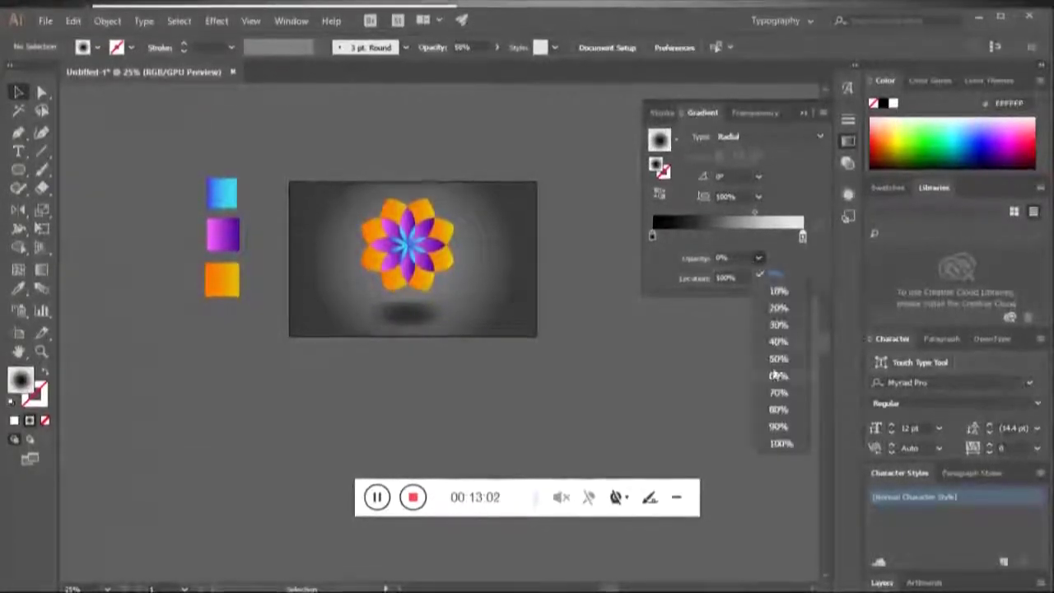
left_click(777, 311)
Unlock all artwork and give the background's radial gradient white and black stops, then reverse it
left_click(121, 23)
left_click(160, 130)
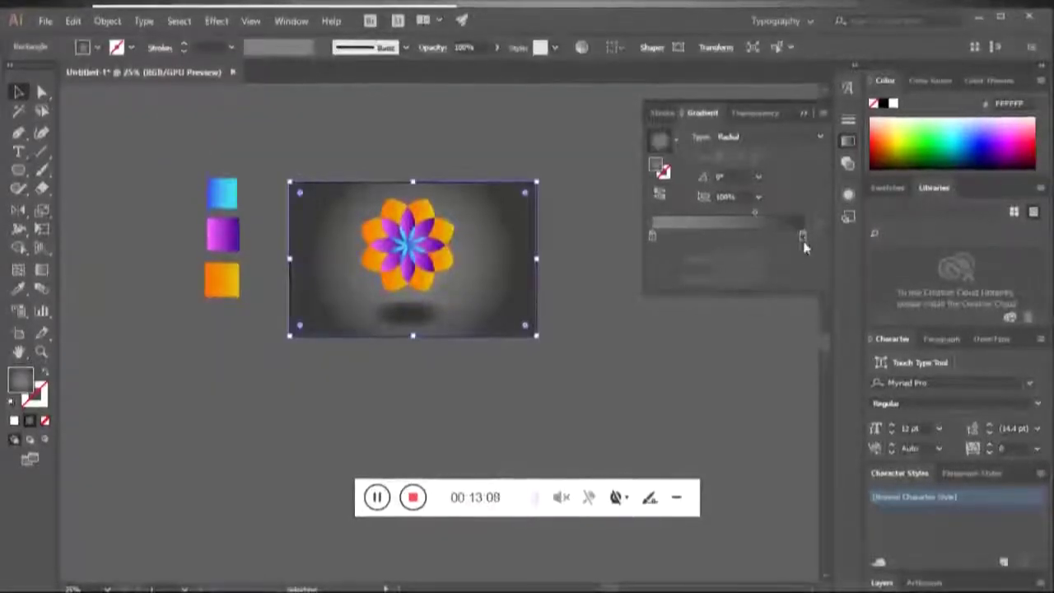
left_click(803, 237)
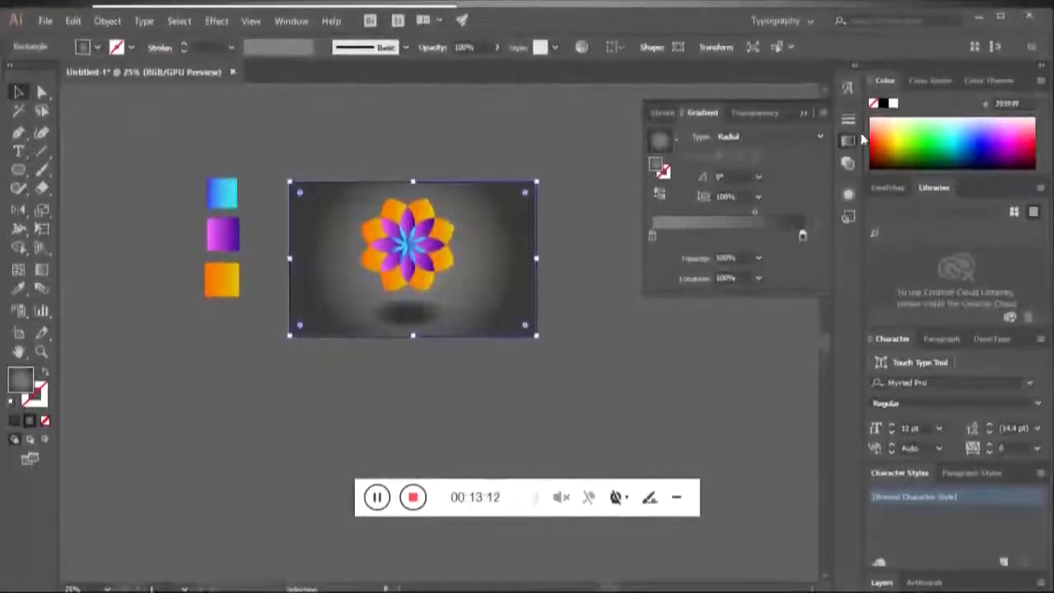
left_click(892, 105)
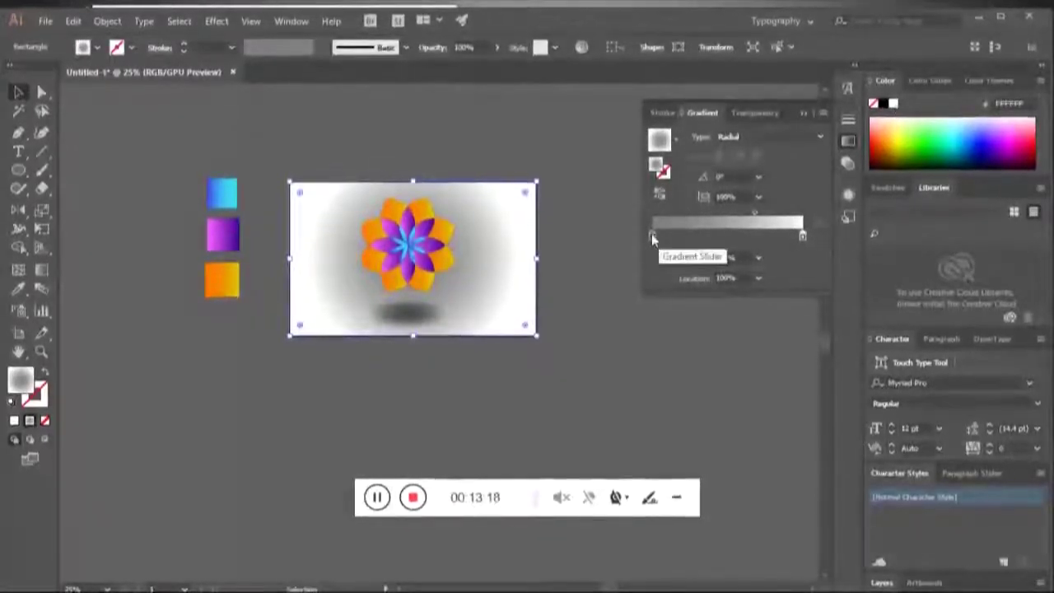
left_click(884, 104)
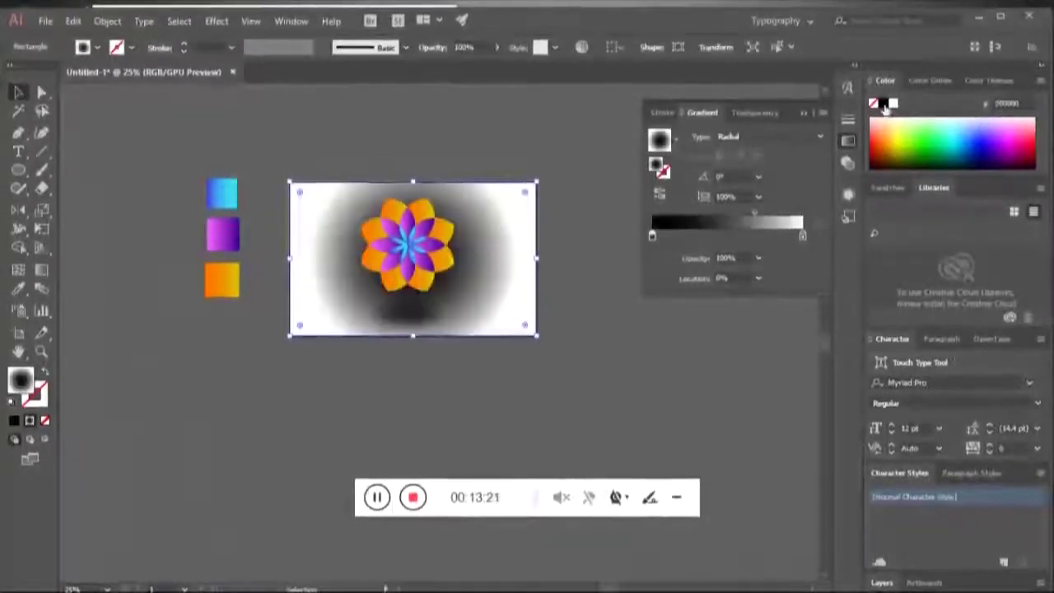
left_click(659, 193)
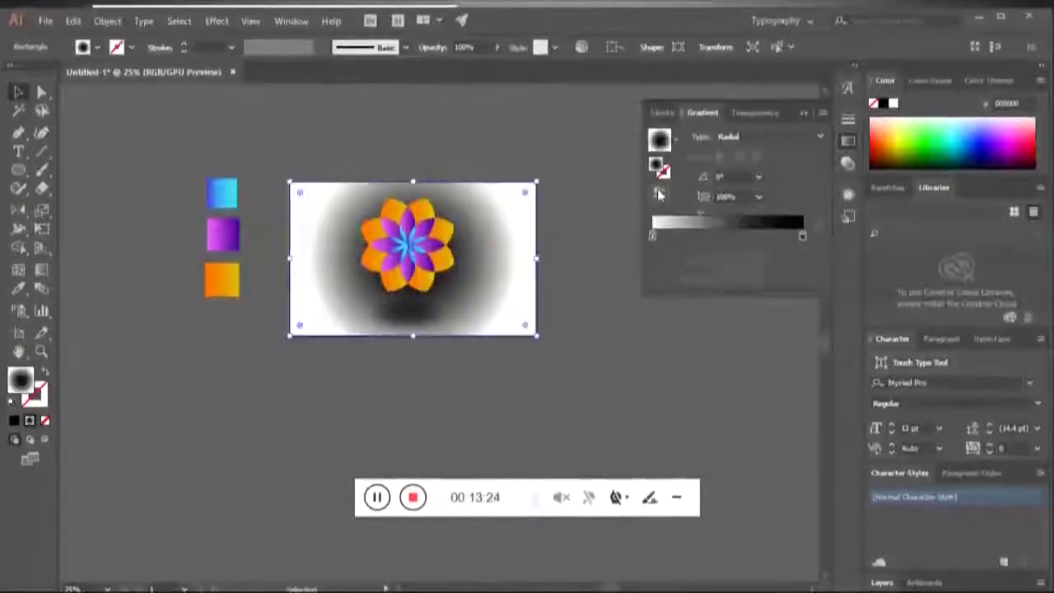
Set the background gradient's right stop to a grey swatch
left_click(803, 238)
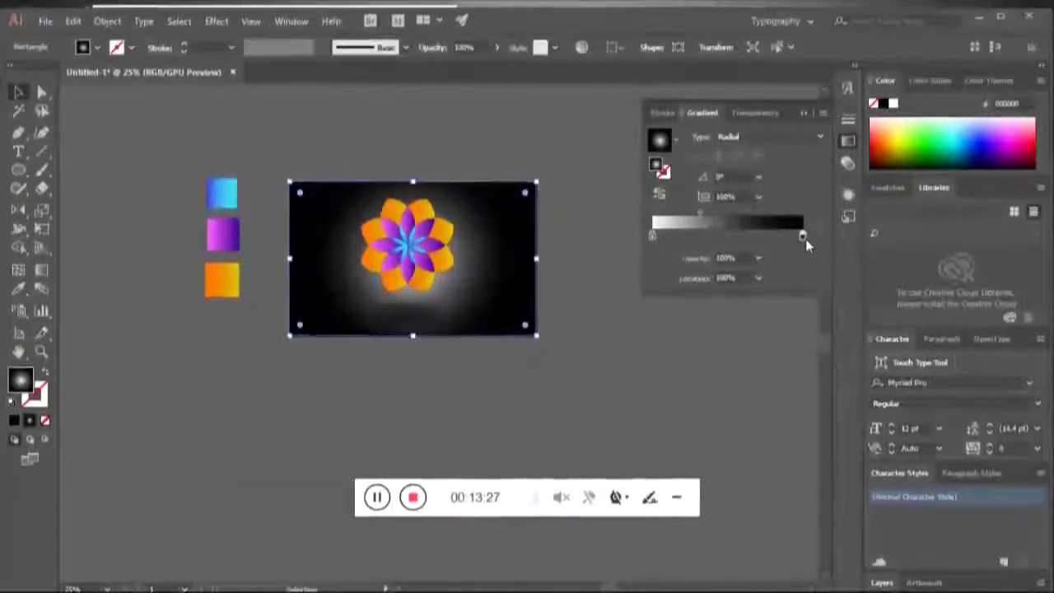
double_click(804, 238)
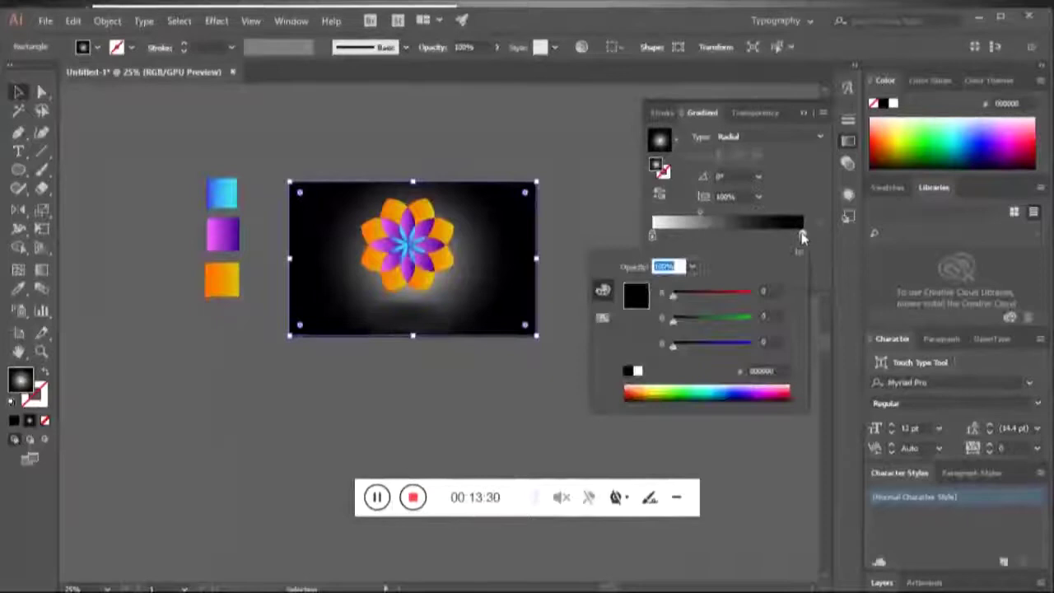
left_click(602, 318)
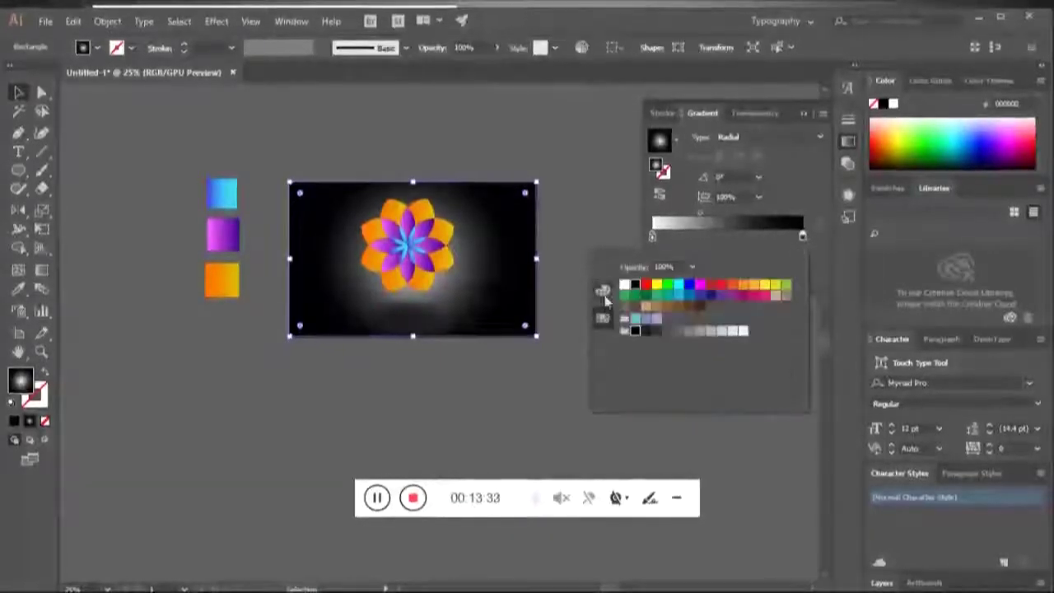
left_click(673, 333)
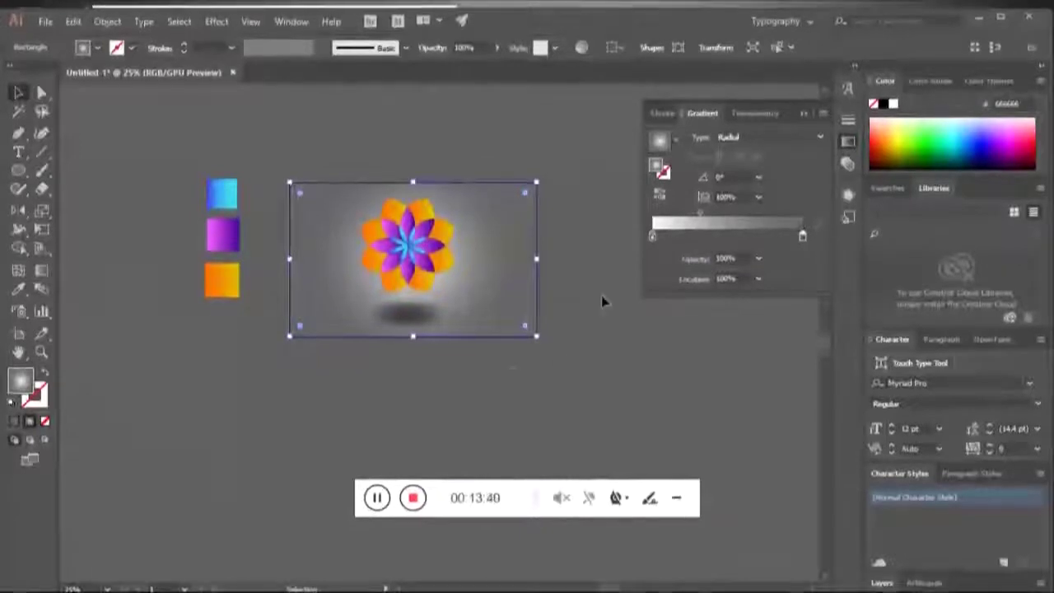
left_click(601, 301)
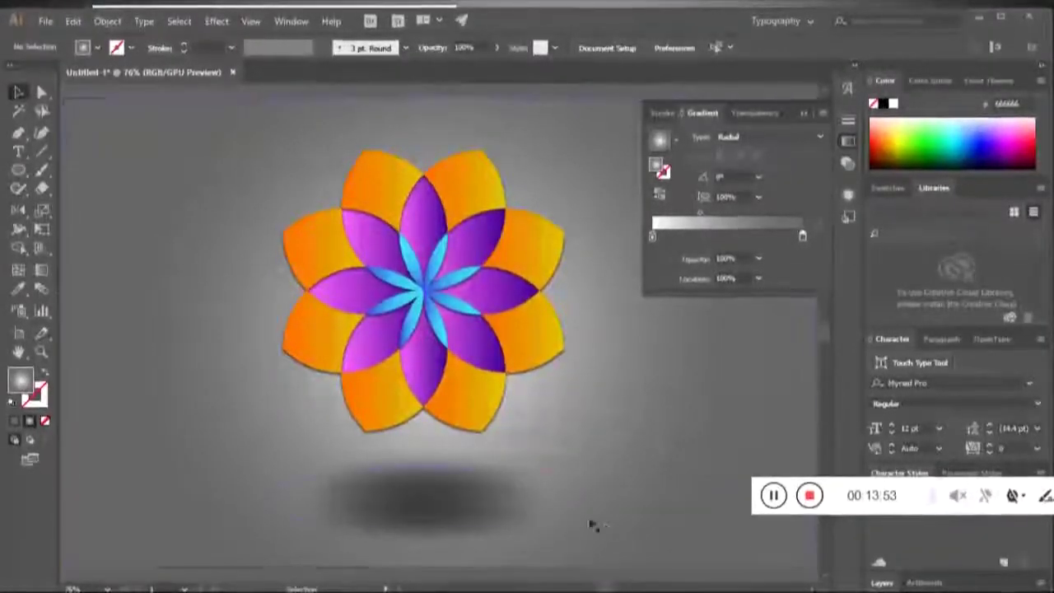
Select the shadow ellipse and raise its opacity to 72%
double_click(465, 352)
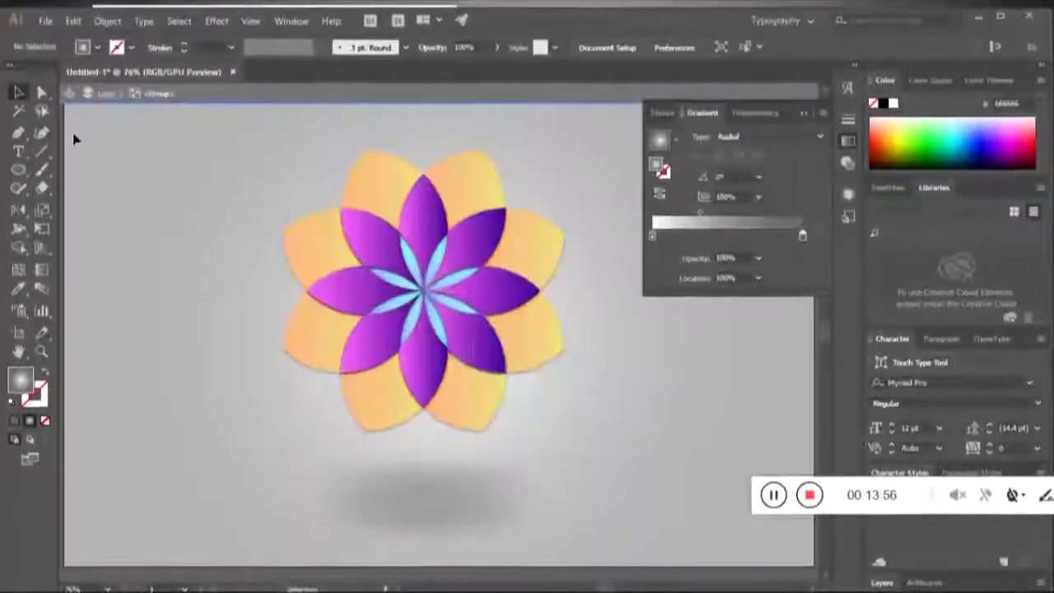
left_click(71, 97)
scroll(439, 278, "up", 2)
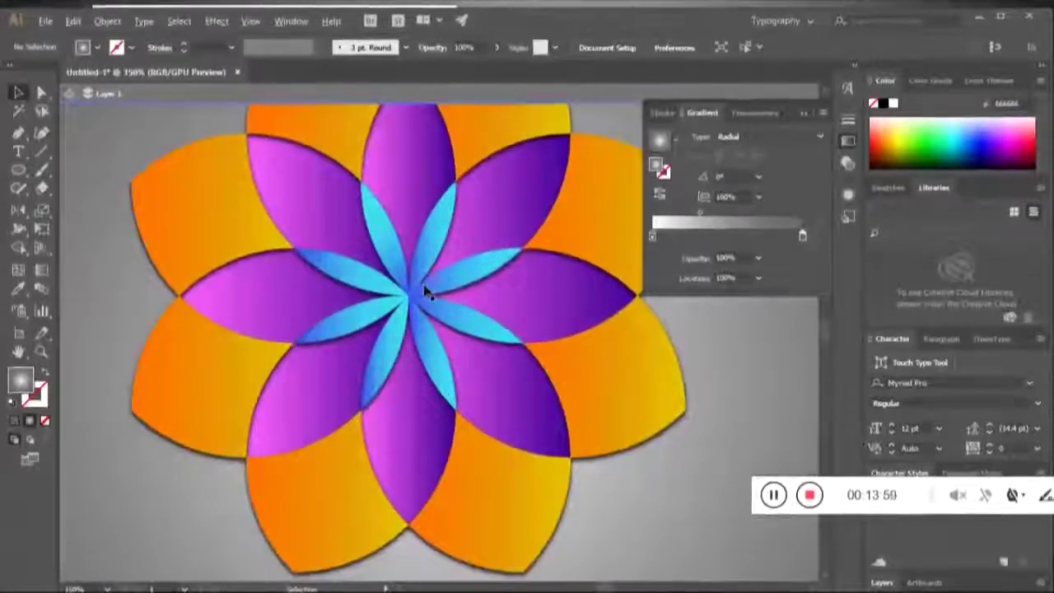
scroll(426, 292, "down", 2)
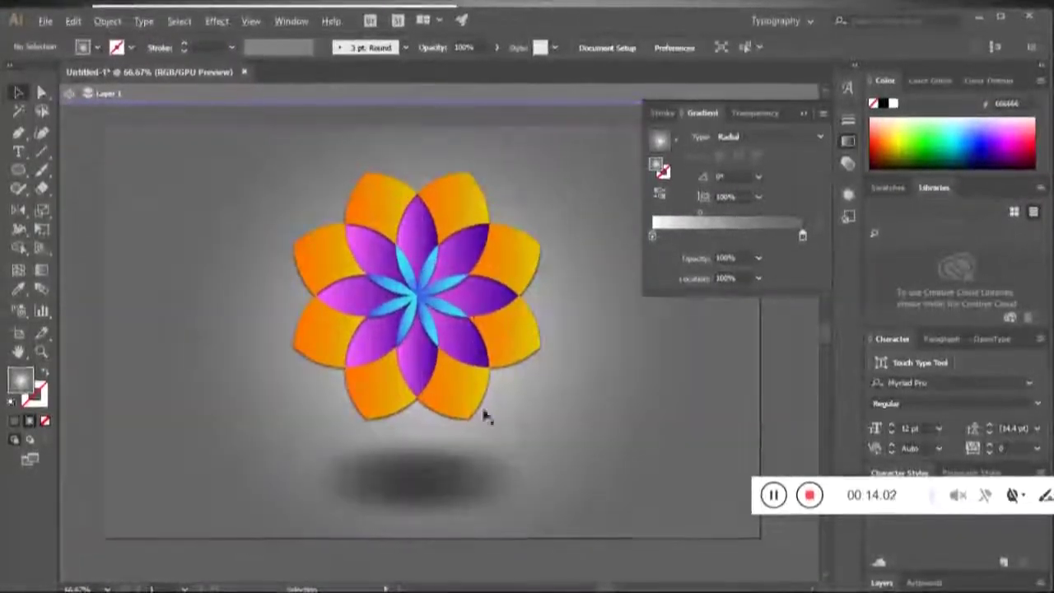
left_click(477, 485)
left_click(496, 47)
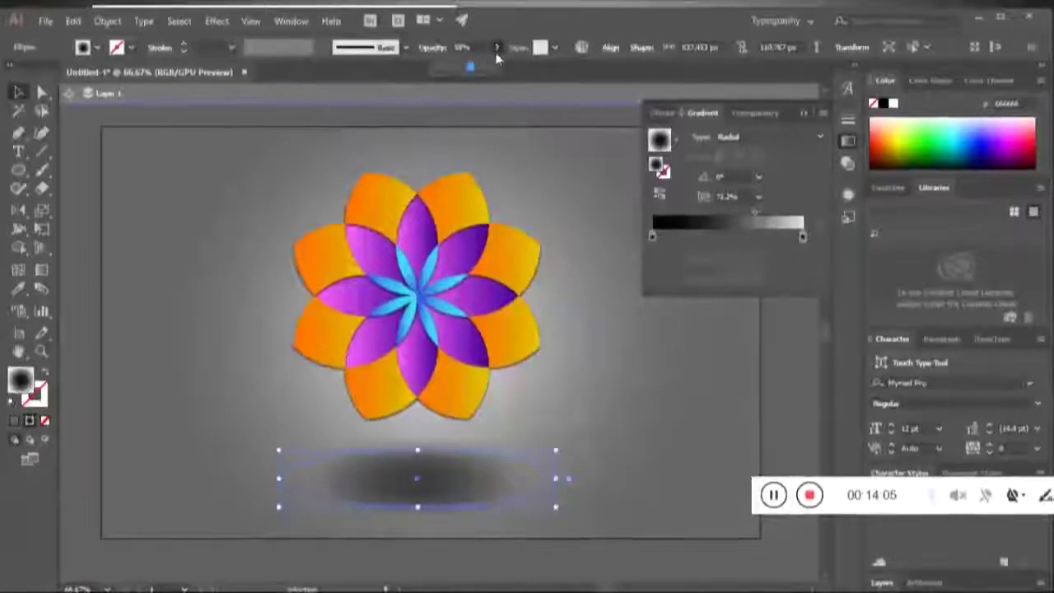
left_click(480, 69)
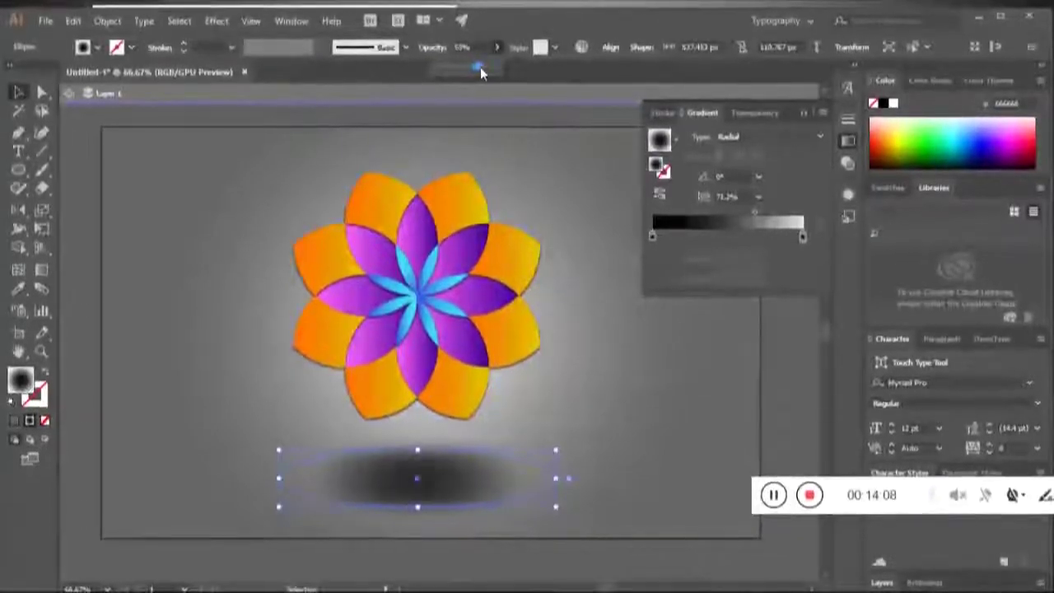
left_click(318, 182)
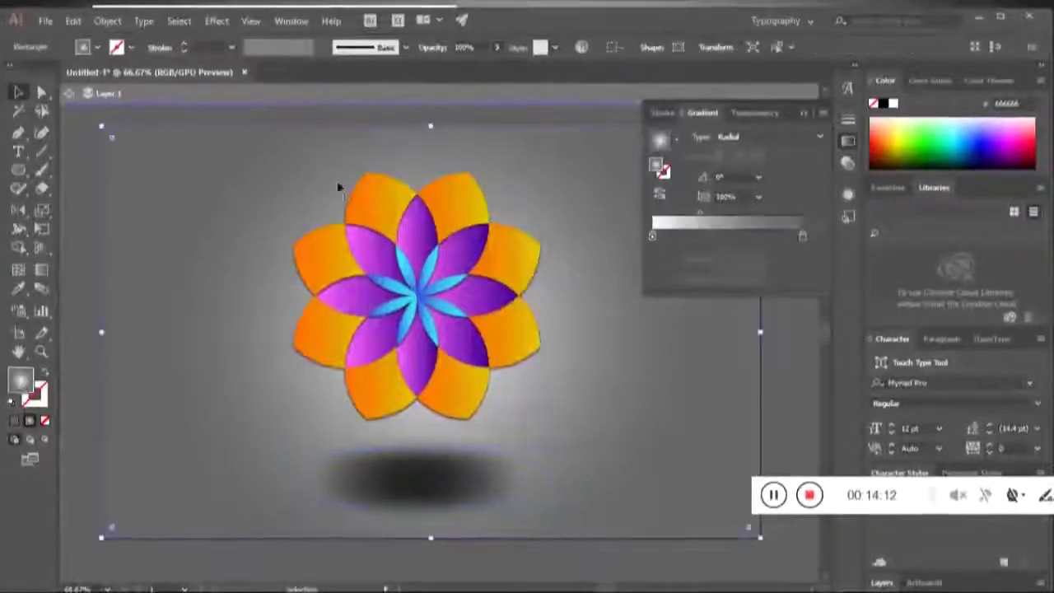
Deselect everything and exit isolation mode
scroll(505, 267, "down", 2)
left_click(683, 364)
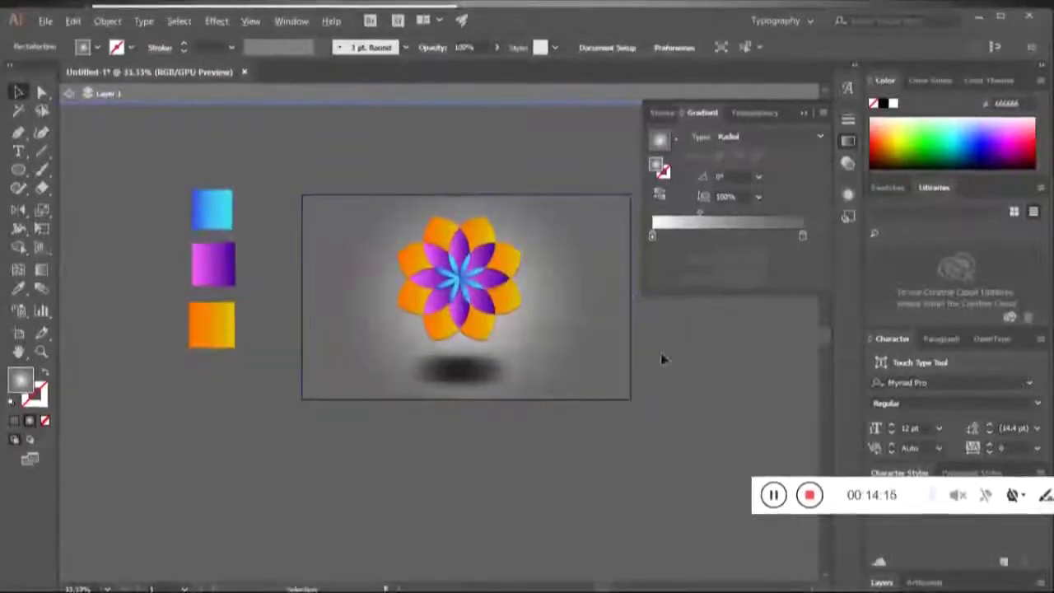
scroll(663, 356, "up", 1)
left_click(71, 95)
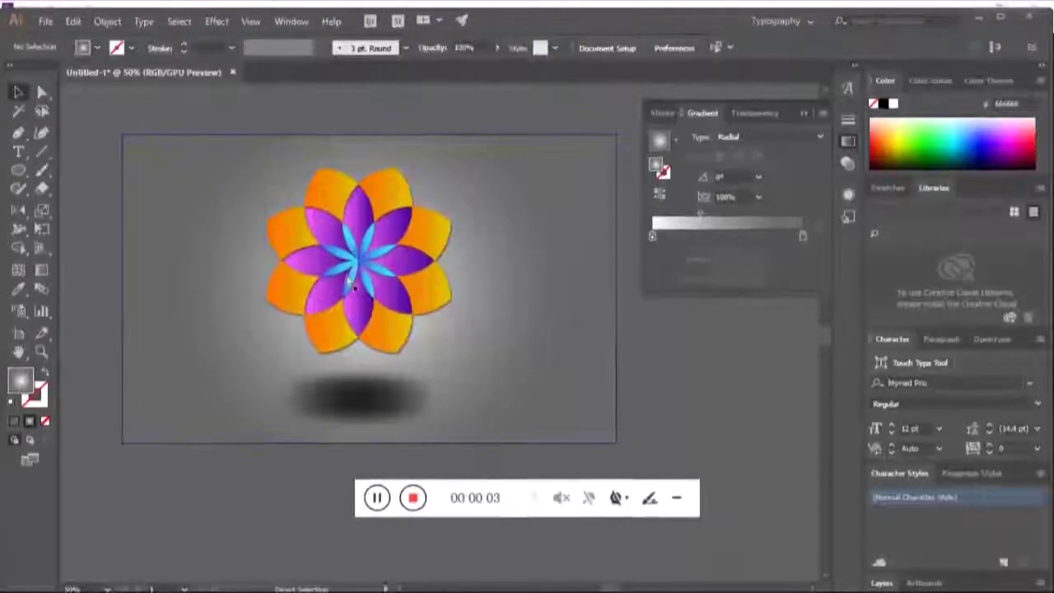
Fit the artboard in view, type 'V Remix' below the flower, and enlarge the text object
left_click(436, 283)
key("ctrl+0")
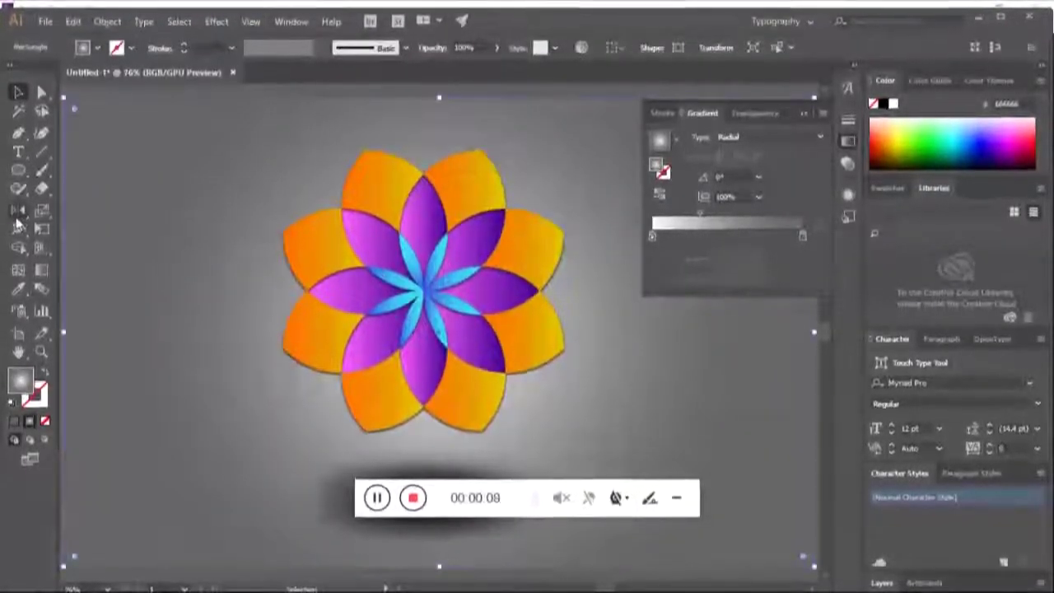
left_click(18, 152)
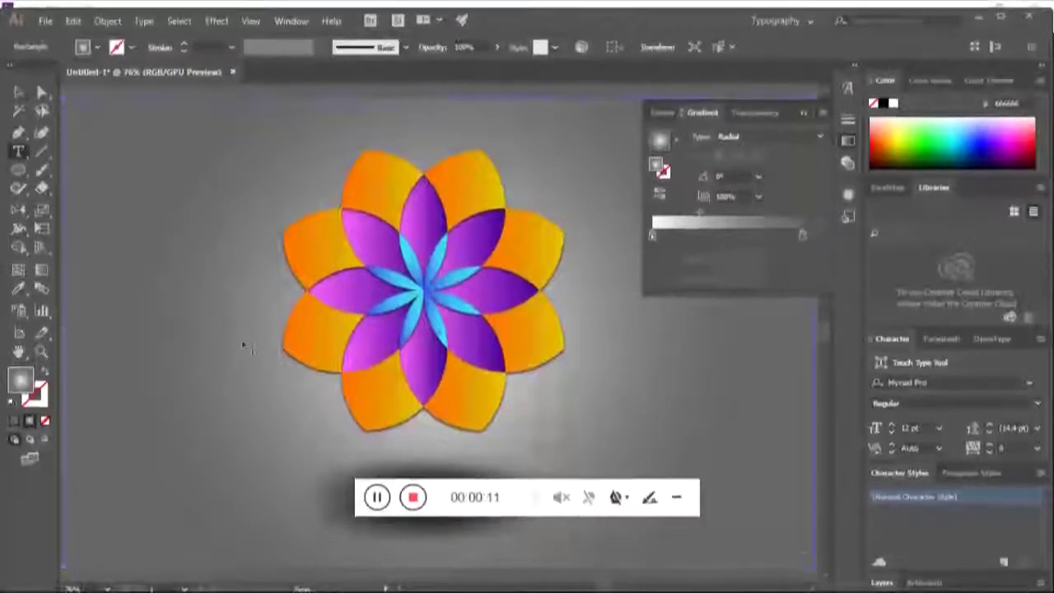
left_click(264, 444)
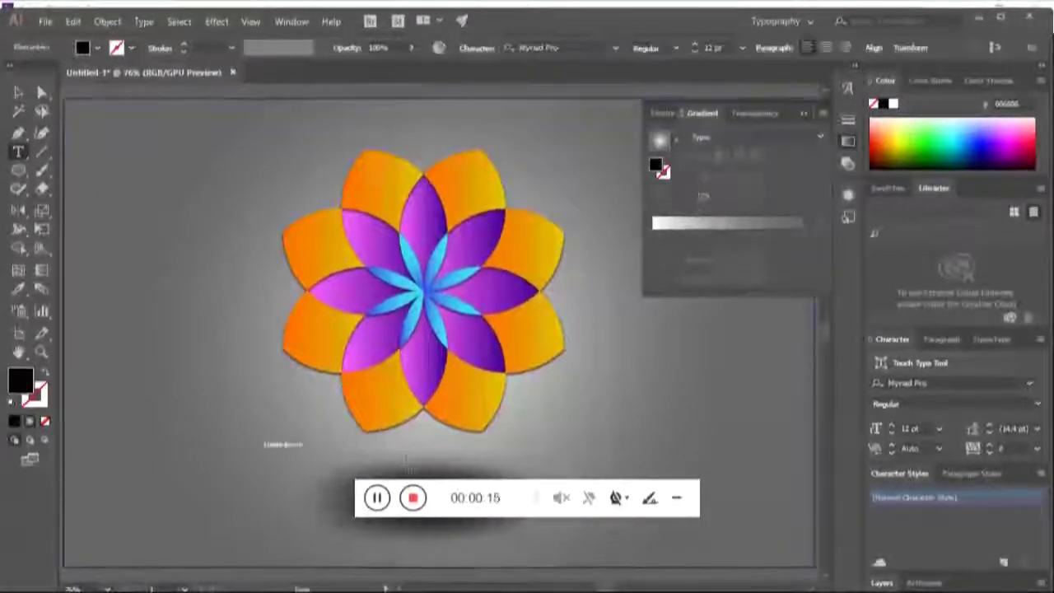
key("BackSpace")
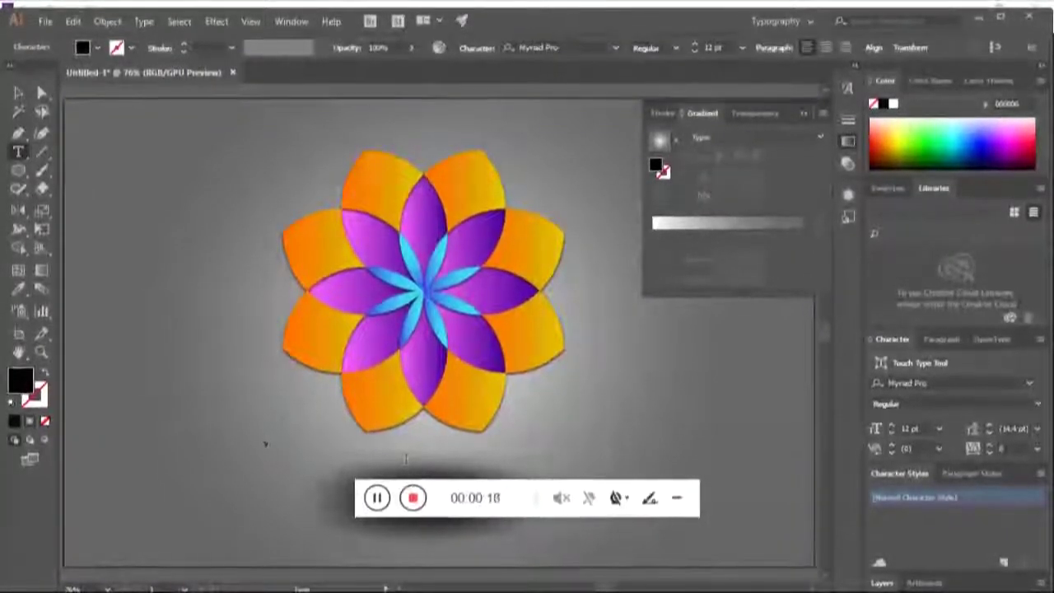
type("R")
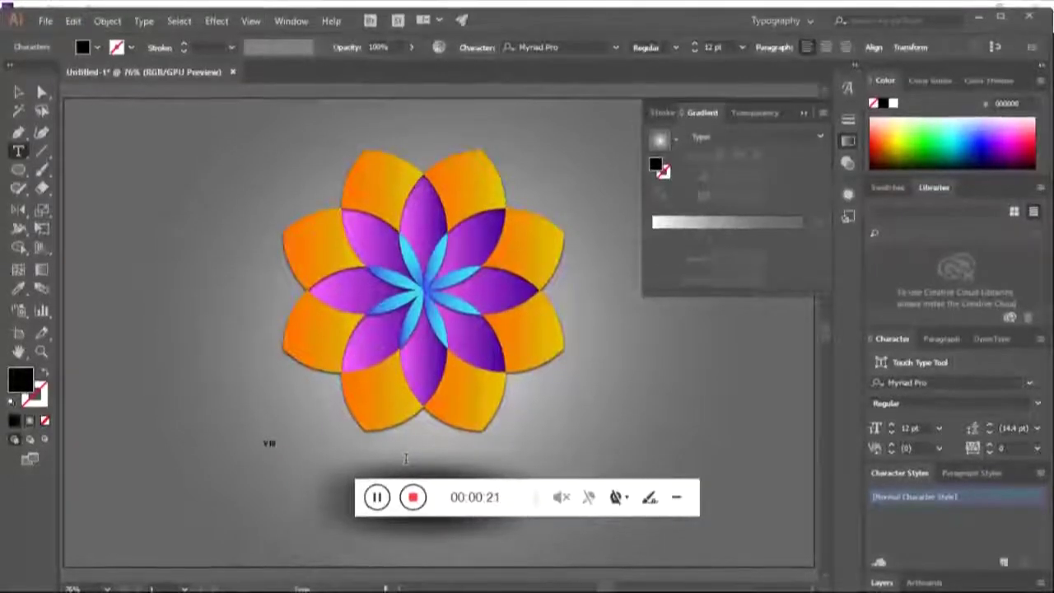
key("BackSpace")
key("BackSpace")
key("BackSpace")
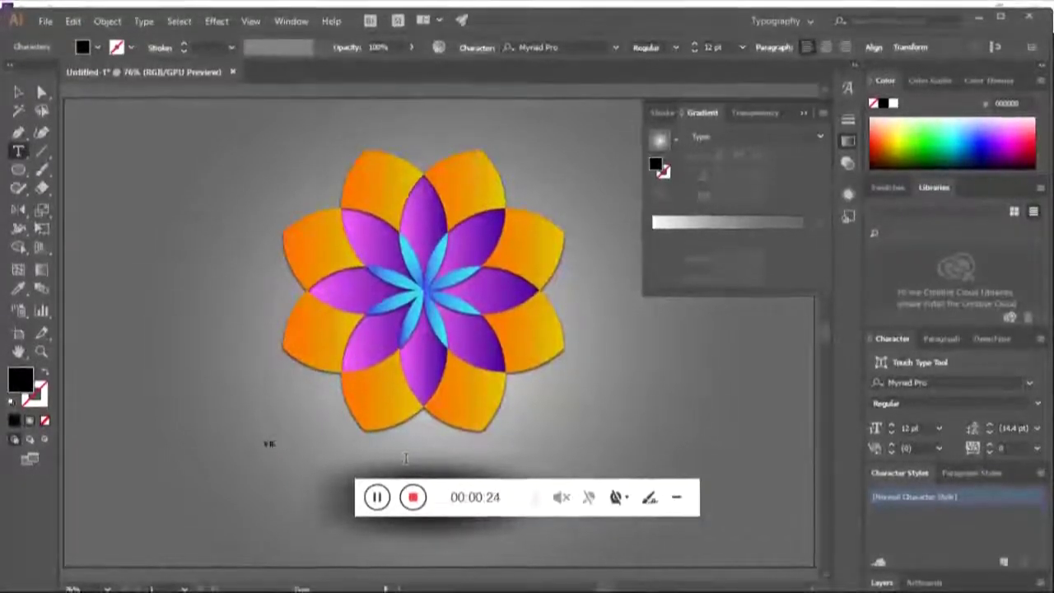
type("ibr")
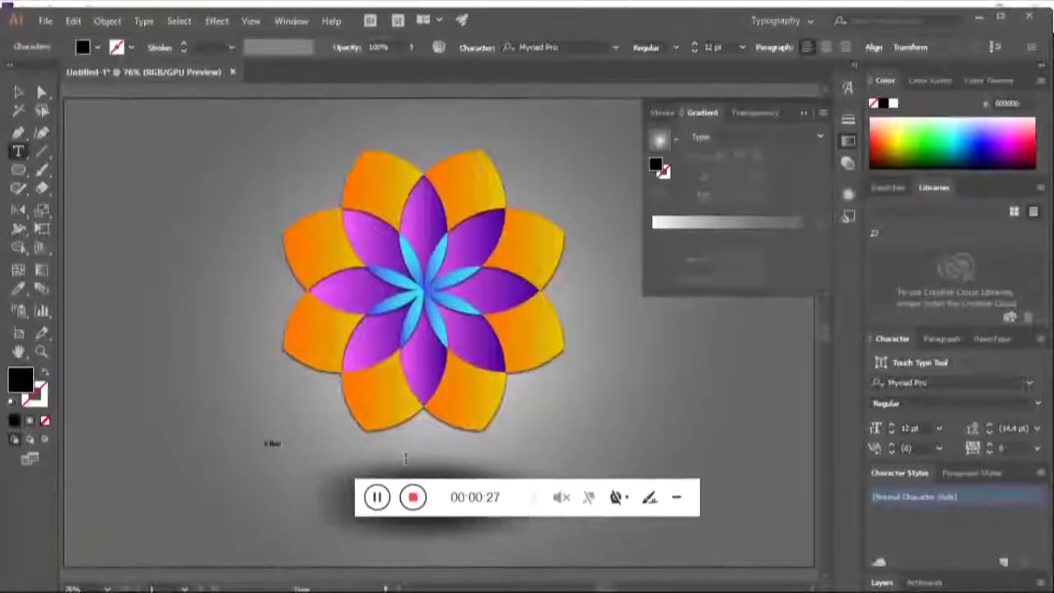
type("ant")
key("Escape")
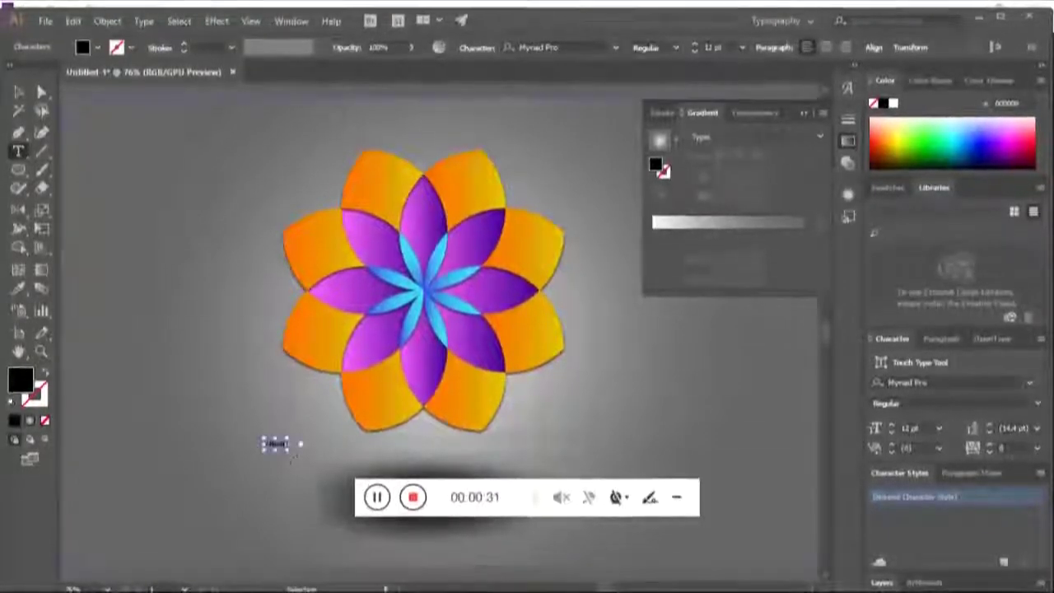
left_click_drag(289, 454, 368, 486)
double_click(329, 457)
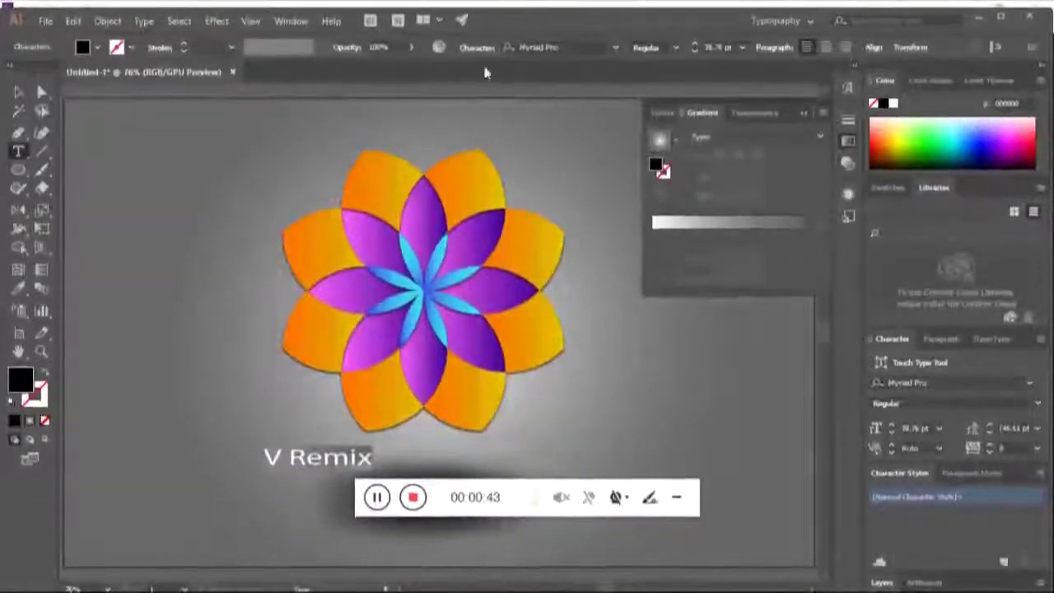
Apply the MV Boli font to the V Remix text and finish editing it
left_click(615, 47)
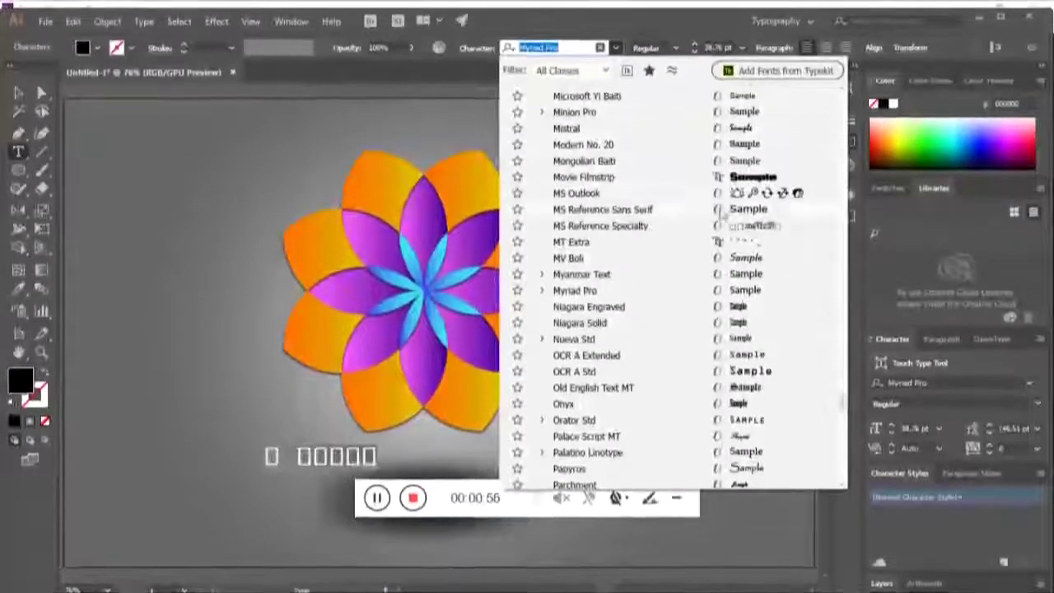
left_click(691, 262)
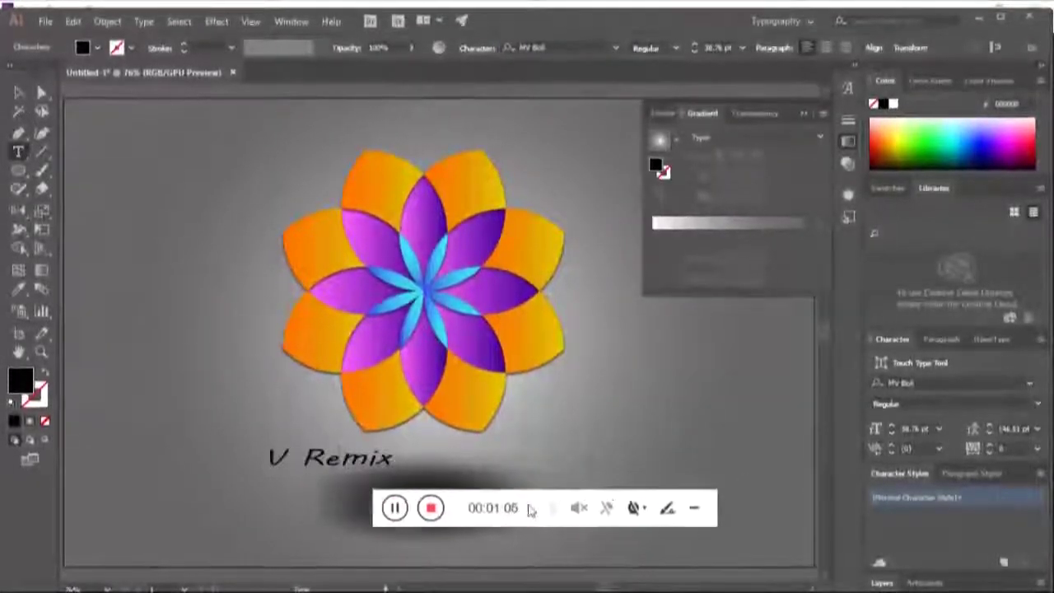
left_click_drag(537, 497, 761, 561)
key("Escape")
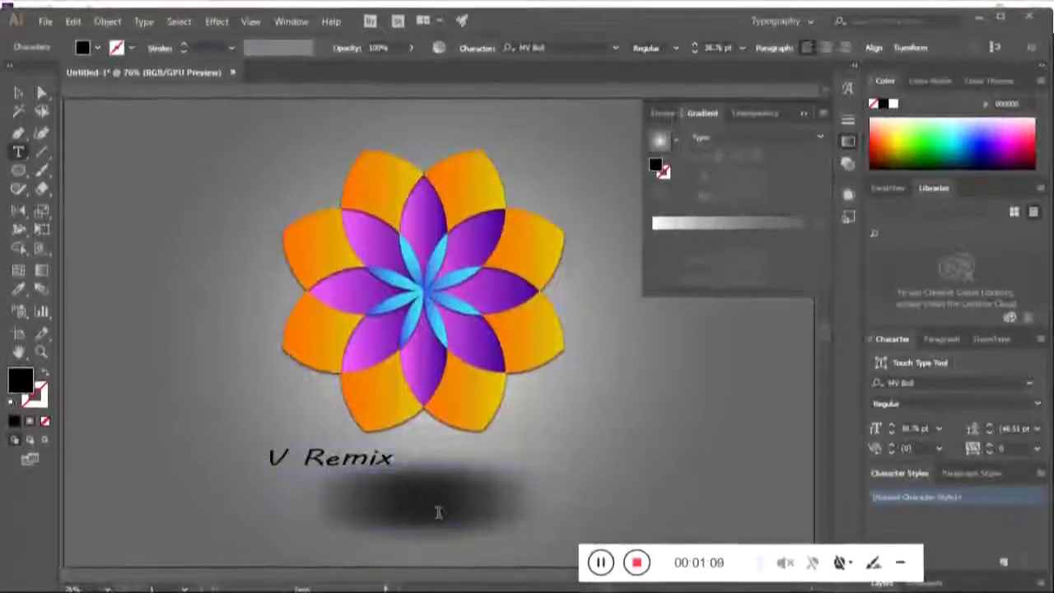
left_click(426, 503)
Move the shadow ellipse slightly up and place the V Remix text above it
left_click(19, 93)
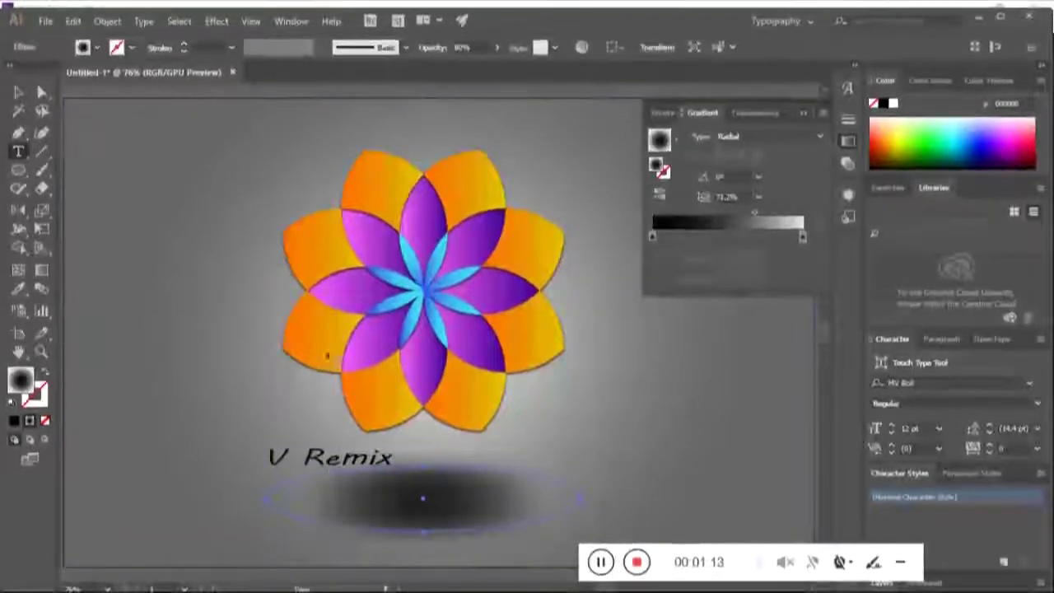
mouse_move(451, 504)
left_mouse_down()
mouse_move(439, 486)
mouse_move(451, 484)
left_mouse_up()
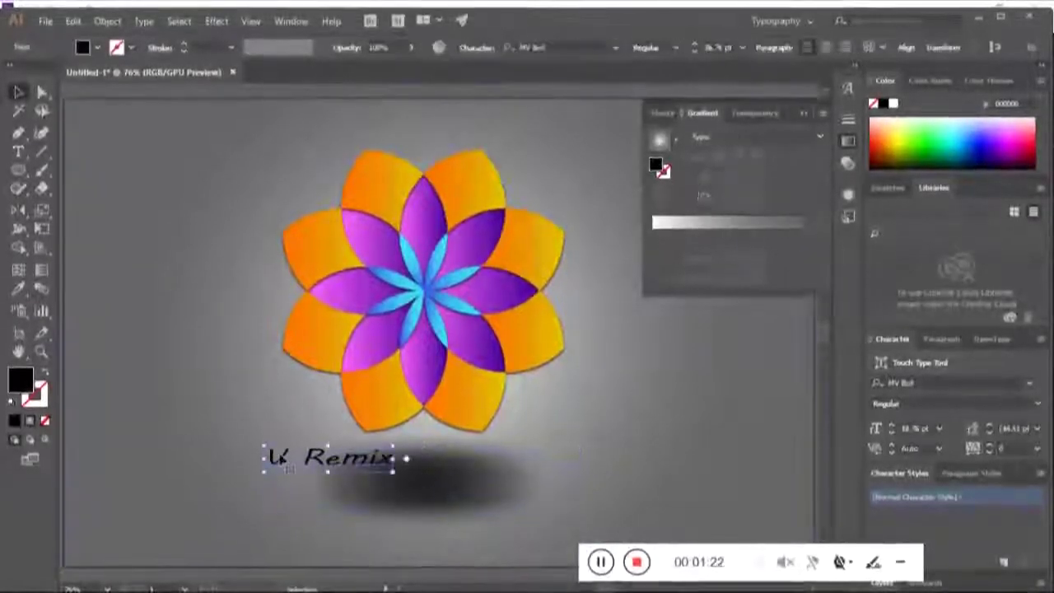
left_click_drag(288, 458, 385, 528)
scroll(617, 455, "down", 1)
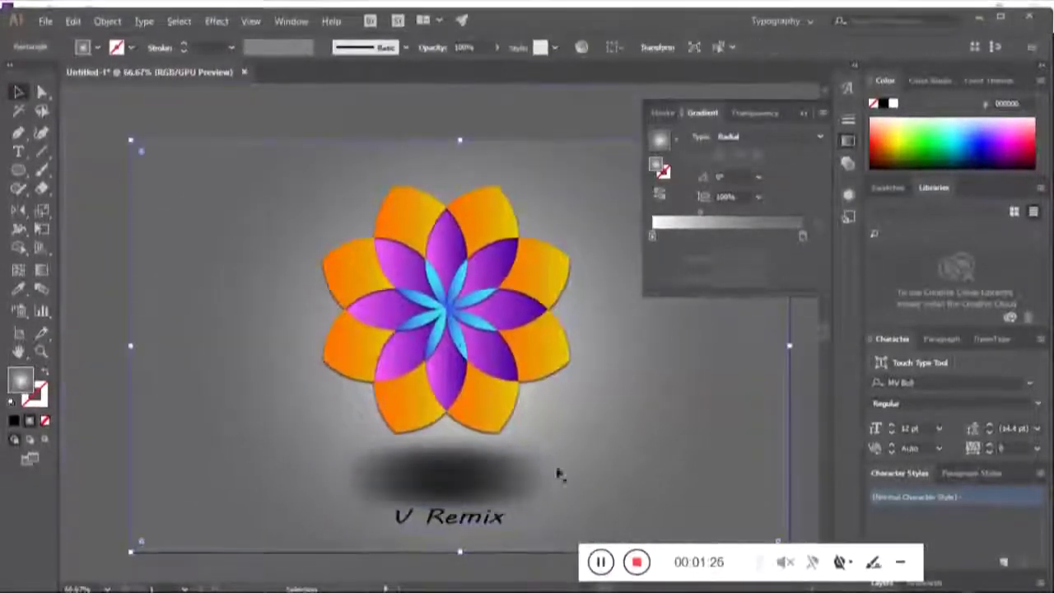
mouse_move(442, 524)
left_mouse_down()
mouse_move(445, 449)
mouse_move(434, 447)
left_mouse_up()
left_click(517, 526)
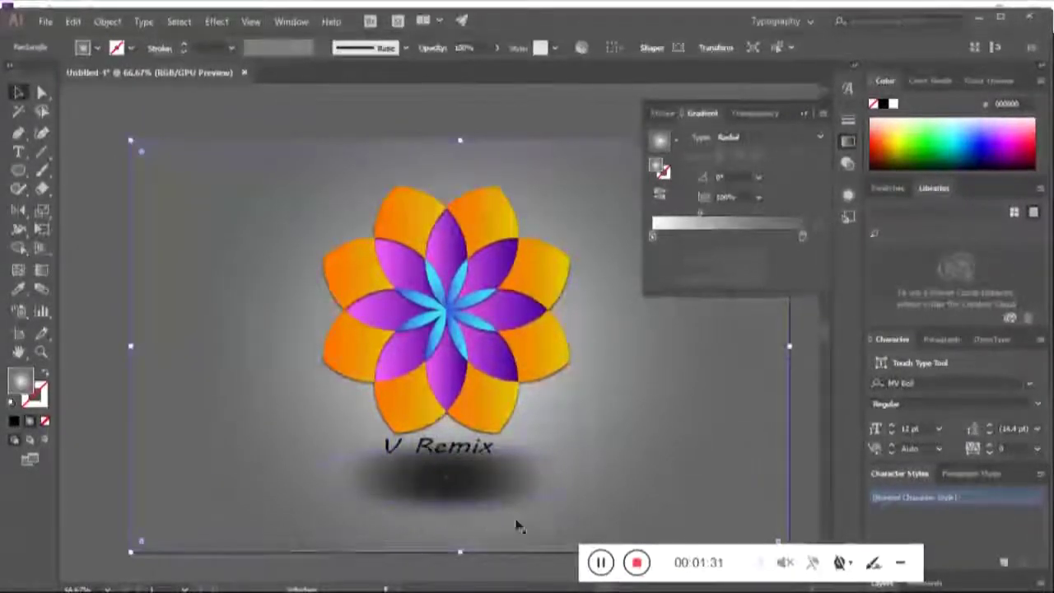
Resize and reposition the shadow ellipse, then nudge V Remix into place under the flower
left_click(471, 487)
mouse_move(577, 473)
left_mouse_down()
mouse_move(570, 464)
mouse_move(583, 452)
left_mouse_up()
mouse_move(502, 492)
left_mouse_down()
mouse_move(501, 482)
mouse_move(494, 490)
left_mouse_up()
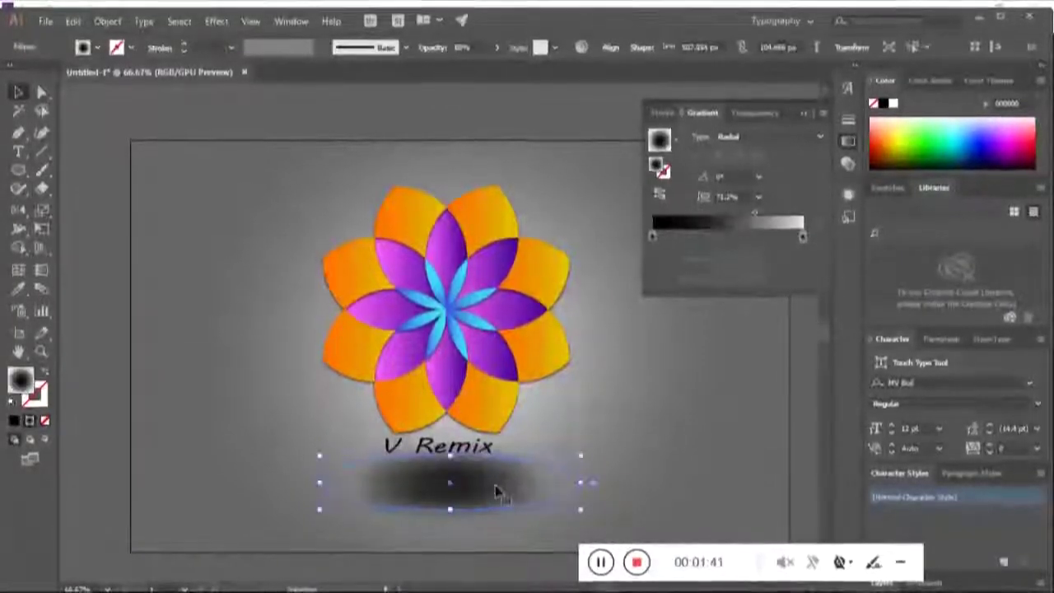
left_click(536, 437)
left_click(465, 458)
left_click_drag(436, 446, 475, 415)
left_click(470, 466)
scroll(465, 470, "up", 3)
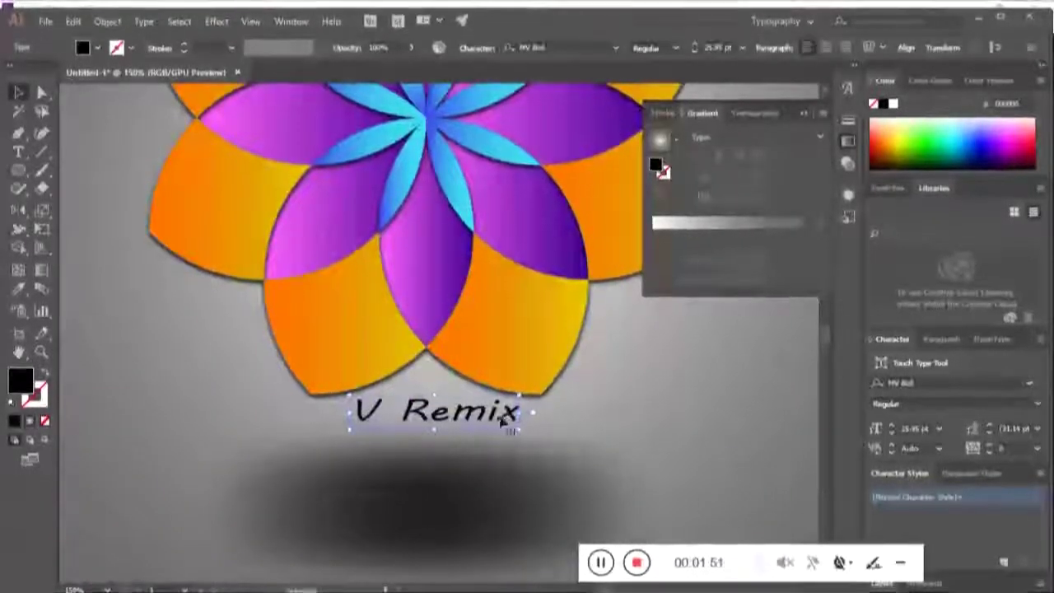
Increase the tracking of the word Remix in the Character panel
double_click(506, 415)
double_click(502, 412)
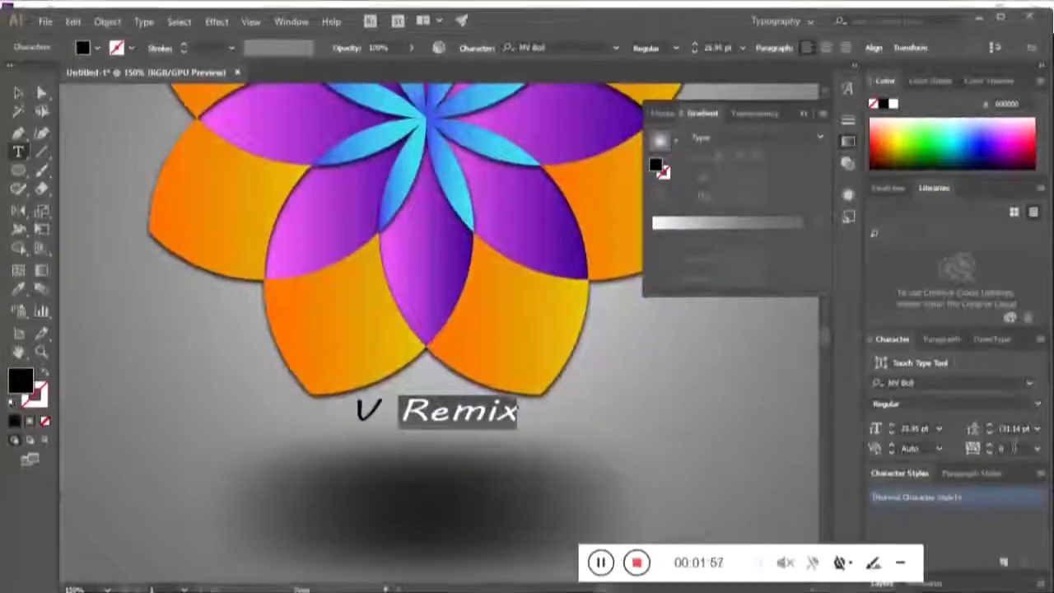
left_click(1013, 447)
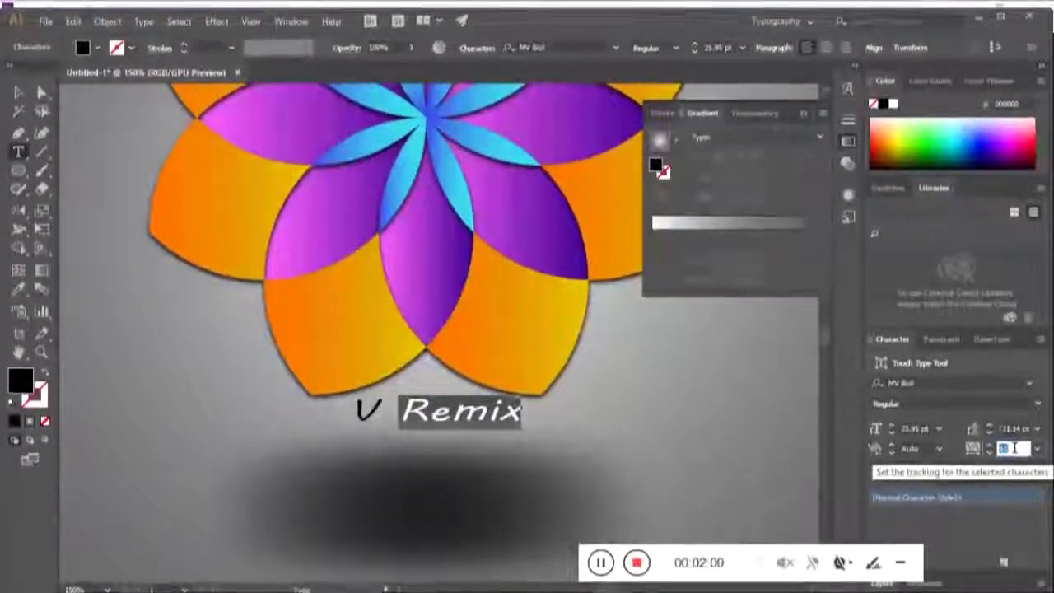
key("Escape")
scroll(648, 430, "right", 3)
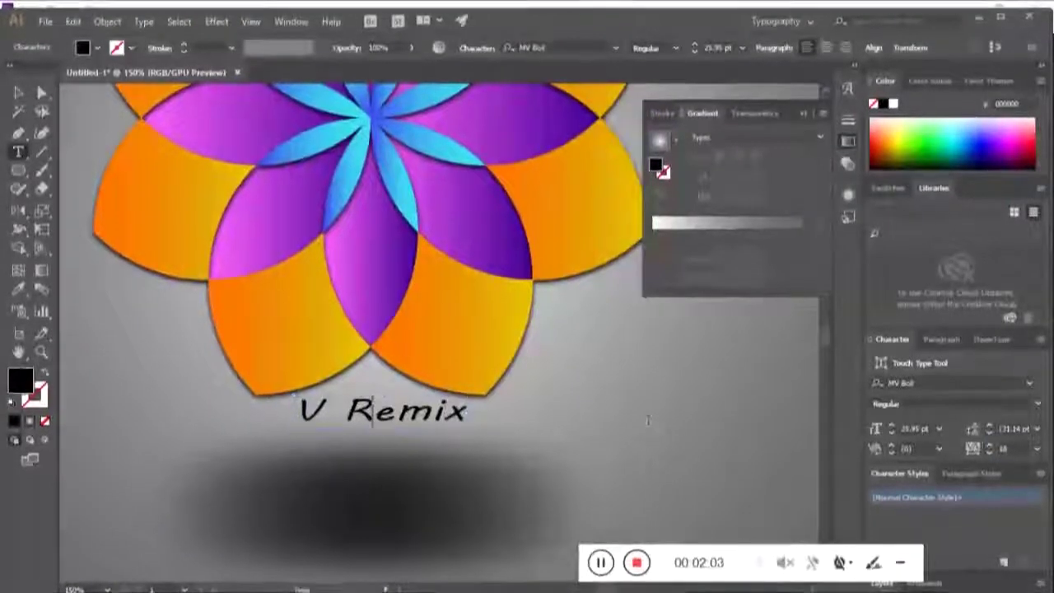
scroll(648, 430, "down", 3)
Nudge the V Remix text slightly upward beneath the flower
key("v")
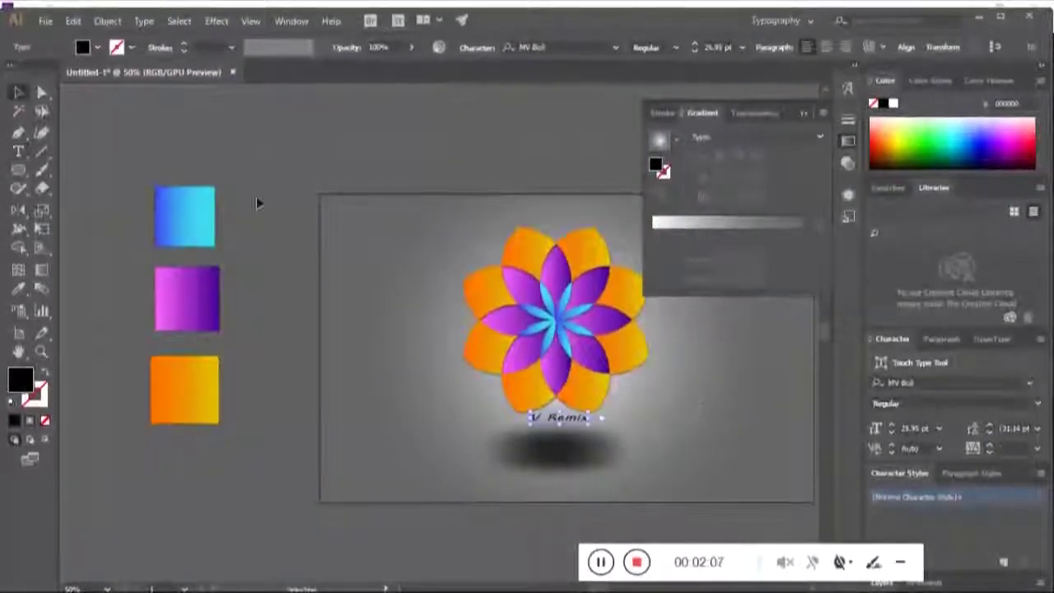
left_click(329, 198)
scroll(336, 266, "right", 3)
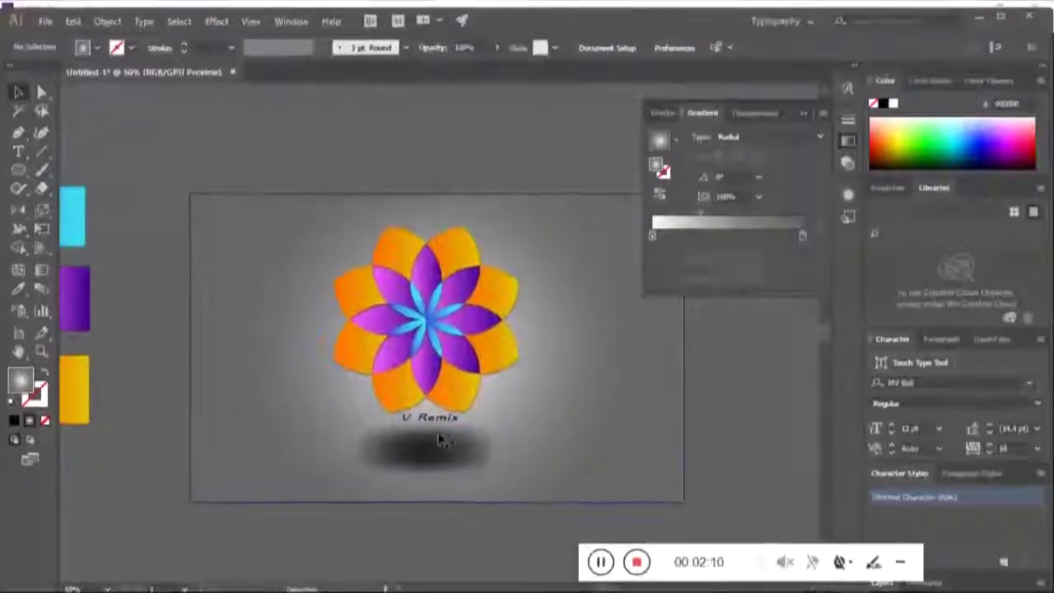
scroll(440, 435, "up", 1)
left_click_drag(432, 419, 464, 437)
scroll(463, 437, "up", 3)
left_click_drag(436, 388, 459, 366)
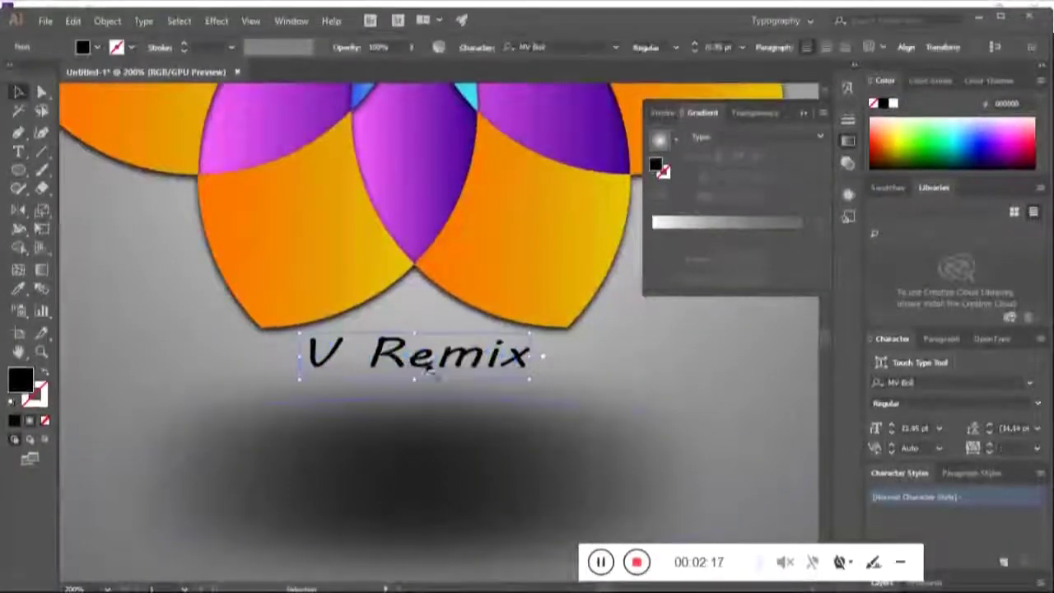
left_click_drag(500, 466, 506, 468)
scroll(560, 391, "down", 6)
left_click(788, 414)
scroll(691, 347, "up", 1)
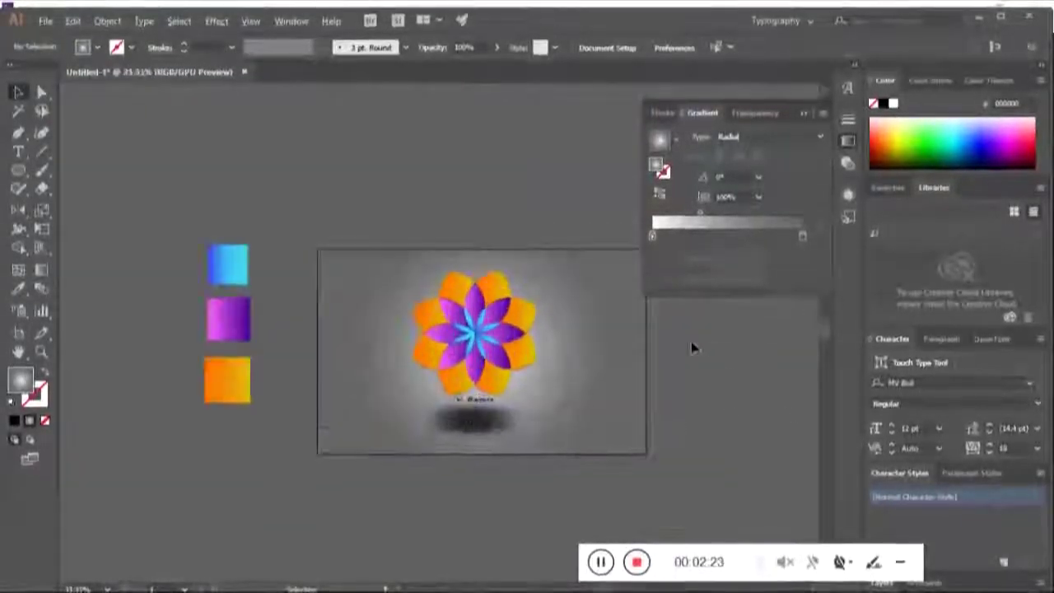